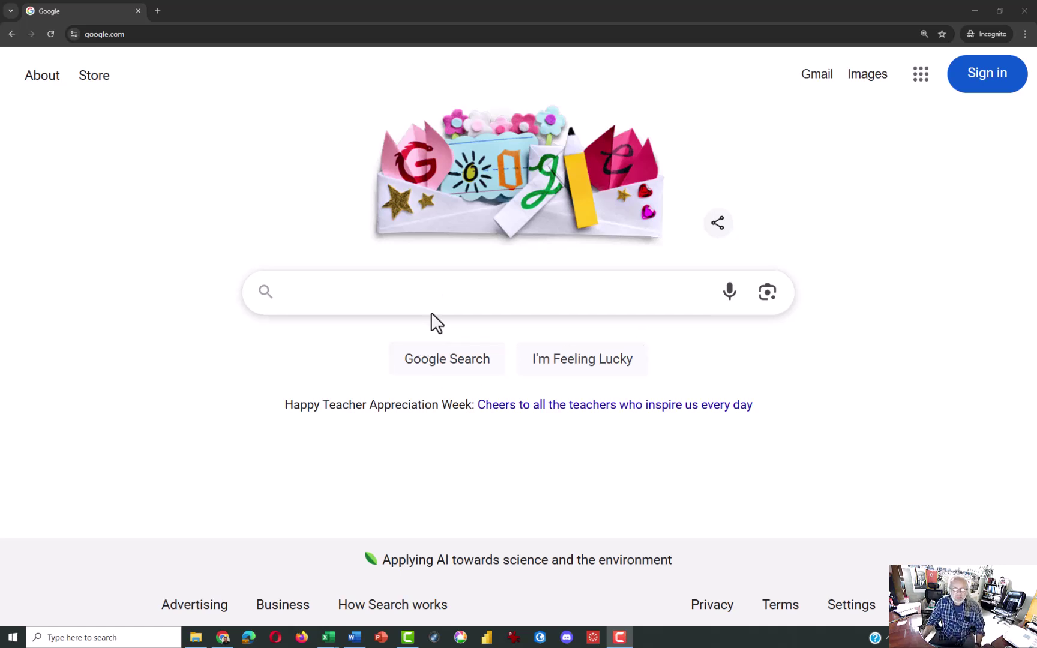
Search the web for "arc gis online" and open the ArcGIS Online sign-in page from the official site
{"action": "left_click", "coordinate": [440, 297]}
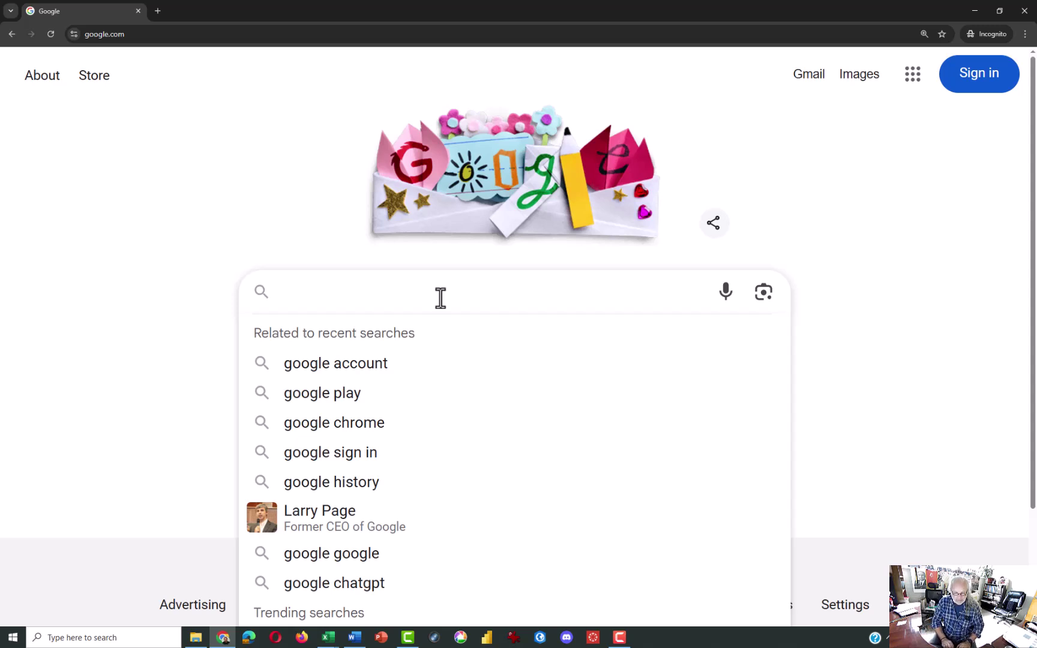
{"action": "type", "text": "arc gis"}
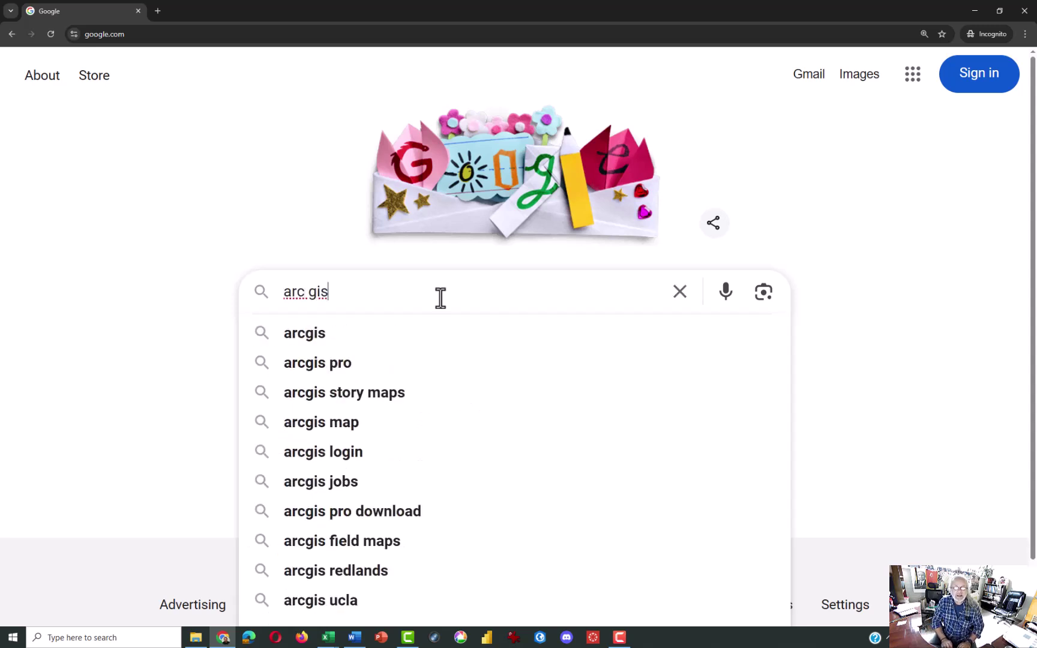
{"action": "type", "text": " online"}
{"action": "key", "text": "Return"}
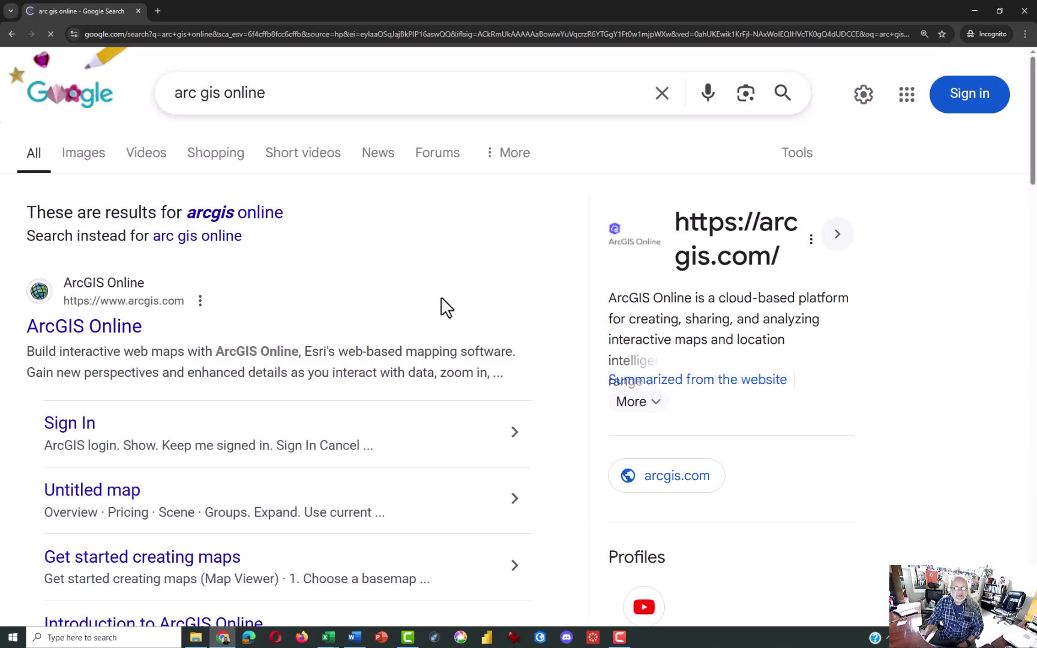
{"action": "left_click", "coordinate": [101, 330]}
{"action": "left_click", "coordinate": [518, 392]}
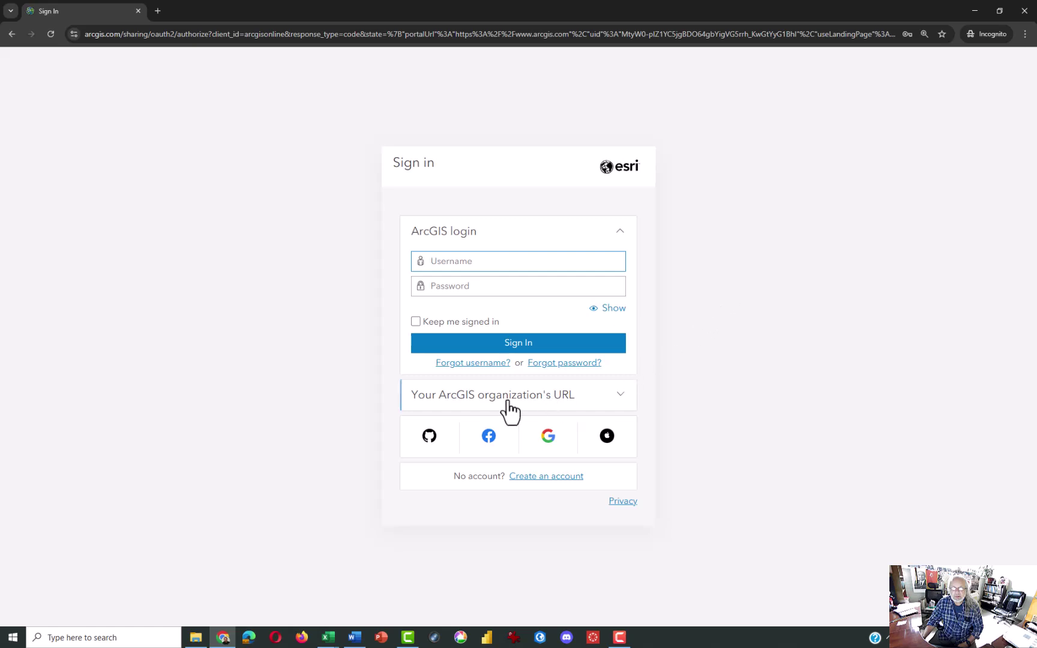
Choose sign-in by the ArcGIS organization's URL, enter "csungis" as the organization and continue
{"action": "left_click", "coordinate": [506, 401]}
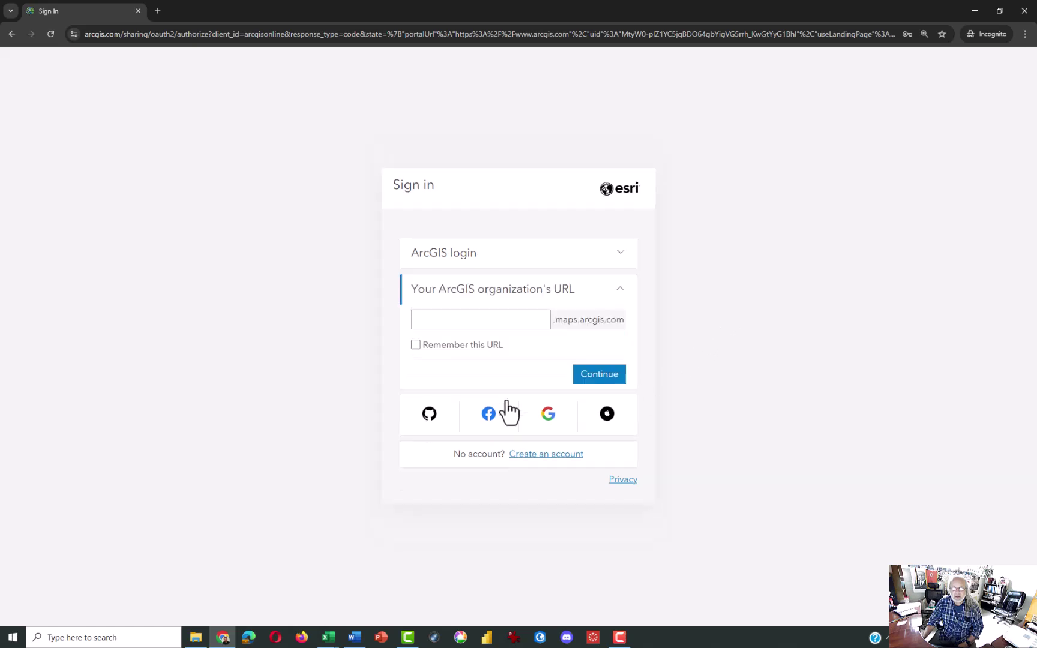
{"action": "left_click", "coordinate": [496, 325]}
{"action": "type", "text": "csun"}
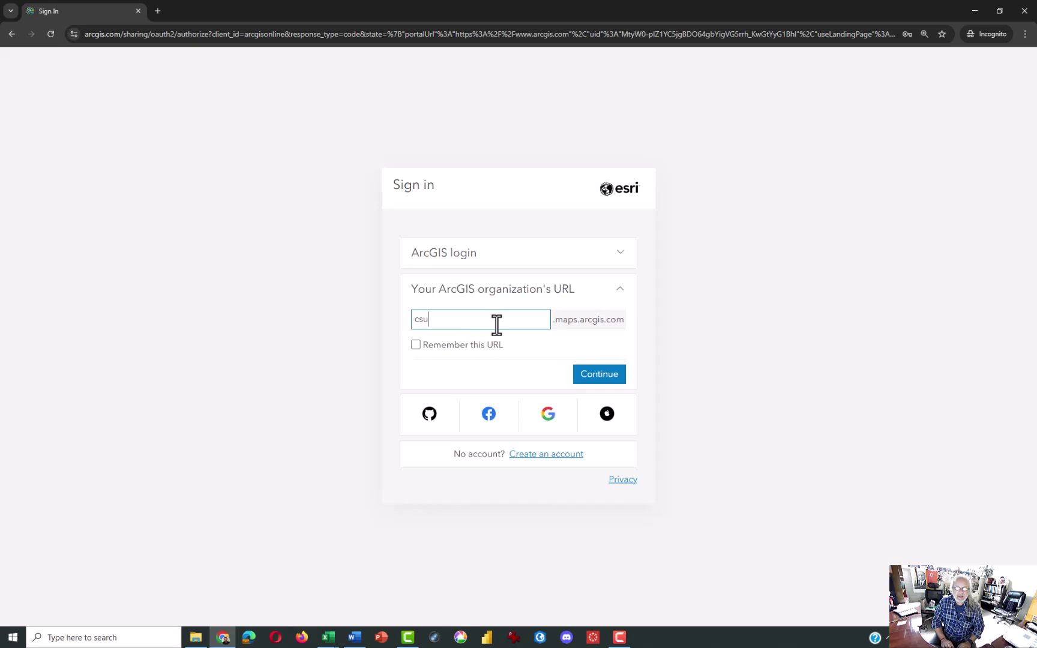
{"action": "type", "text": "gis"}
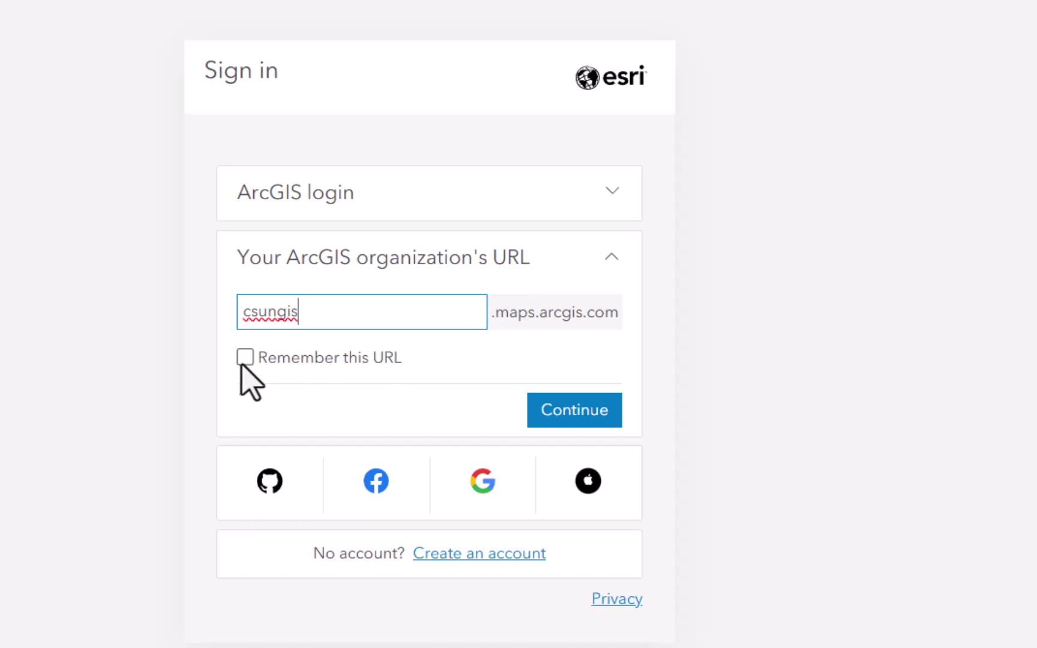
{"action": "left_click", "coordinate": [574, 422]}
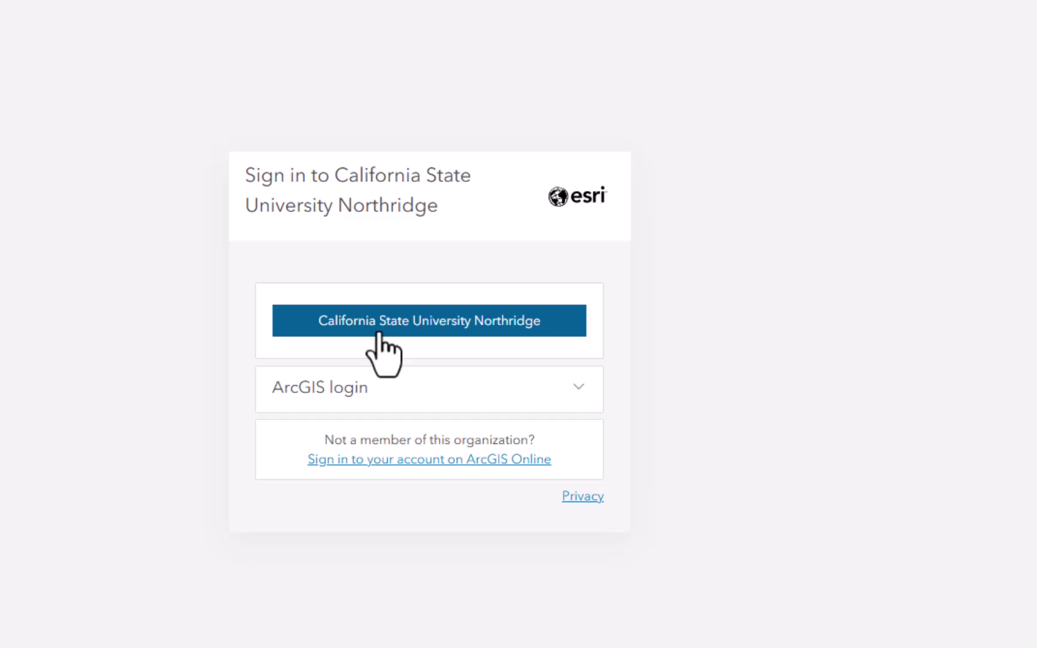
Sign in through California State University Northridge with the saved user ID and password, and confirm this is your own device
{"action": "left_click", "coordinate": [380, 335]}
{"action": "left_click", "coordinate": [419, 172]}
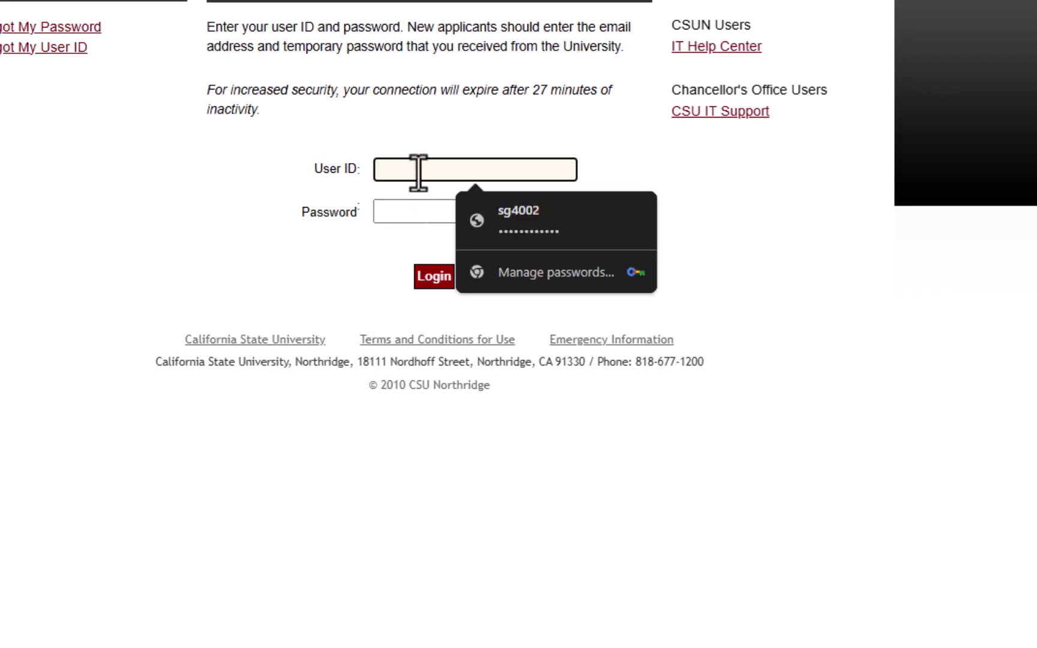
{"action": "left_click", "coordinate": [526, 225]}
{"action": "left_click", "coordinate": [446, 286]}
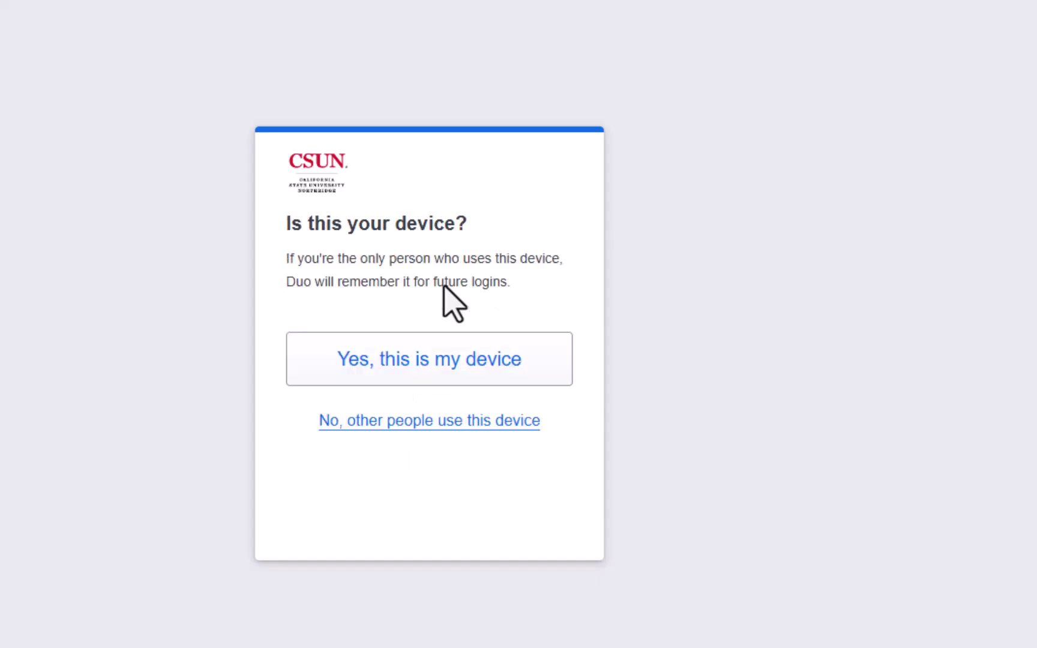
{"action": "left_click", "coordinate": [460, 352]}
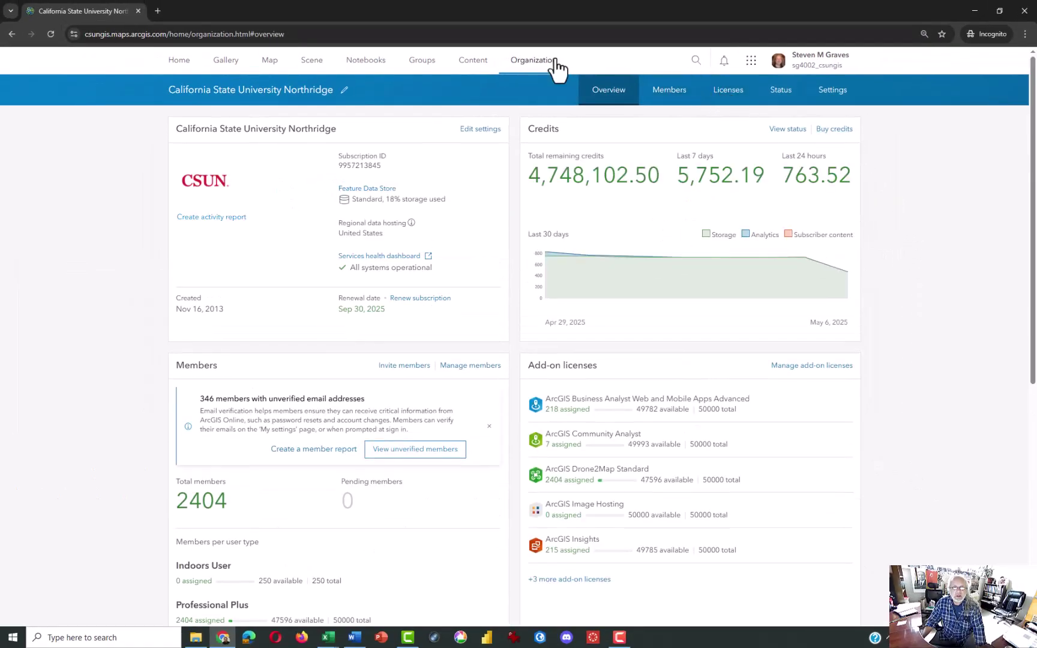
Open the feature layer "CSUN _ Geography 404 _ Redlining Walking Tour Map_WFL1" from the content of the Geography 404 group
{"action": "left_click", "coordinate": [424, 71]}
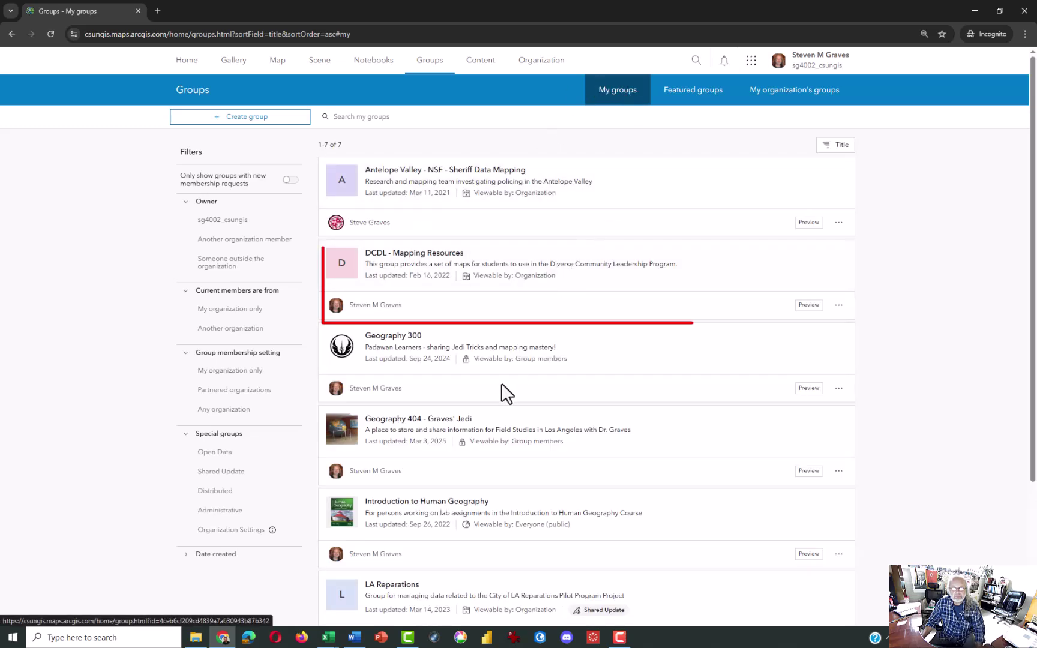
{"action": "scroll", "coordinate": [504, 396], "scroll_direction": "down", "scroll_amount": 1}
{"action": "scroll", "coordinate": [504, 396], "scroll_direction": "down", "scroll_amount": 2}
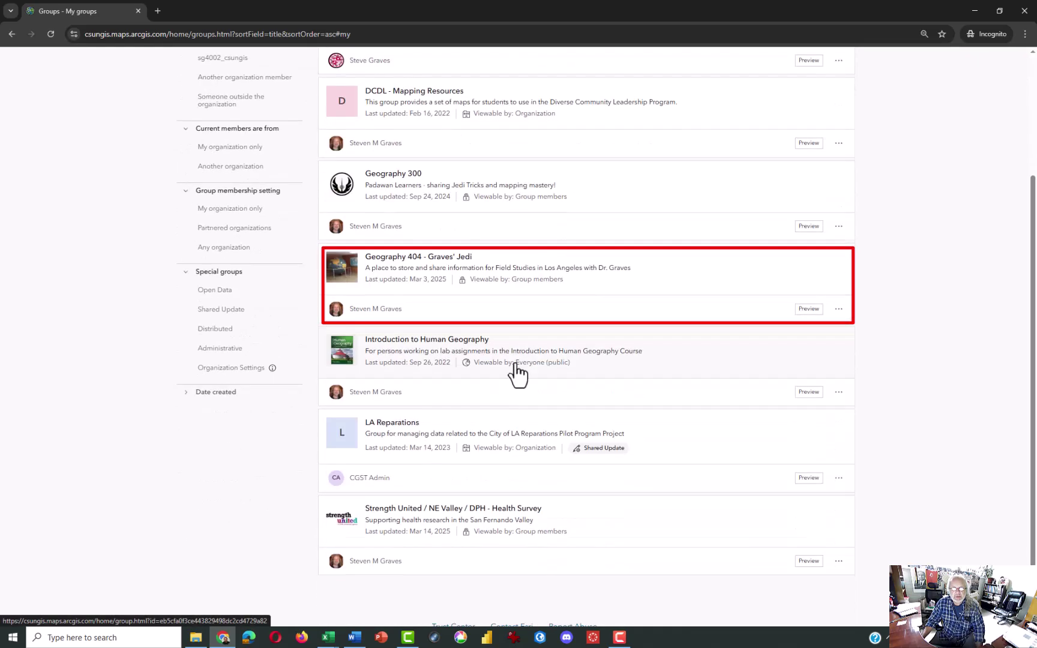
{"action": "left_click", "coordinate": [417, 270]}
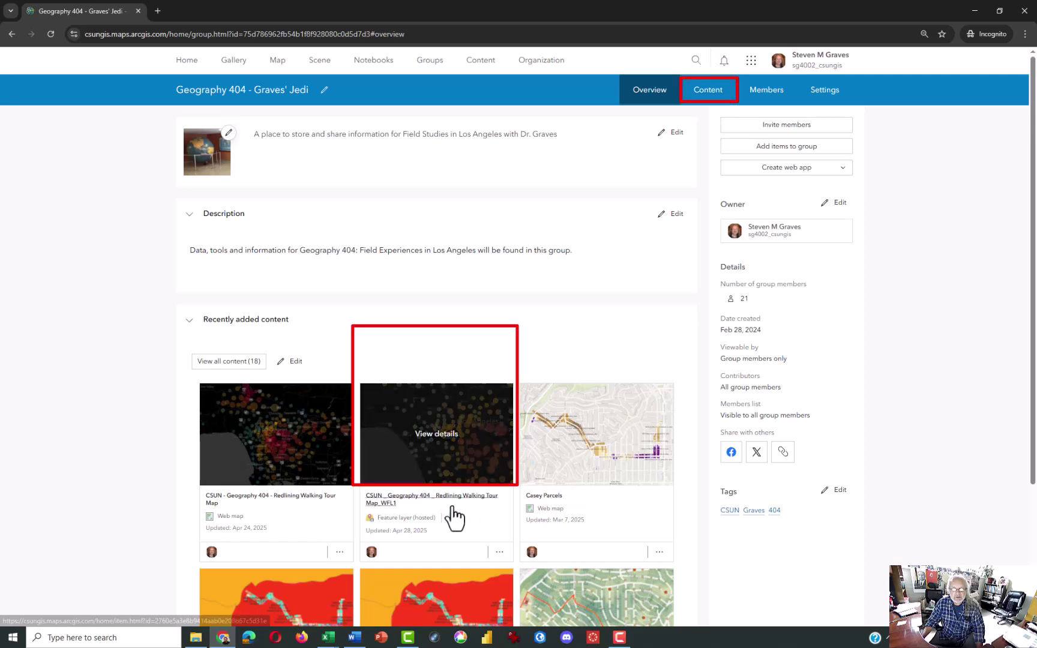
{"action": "left_click", "coordinate": [712, 97]}
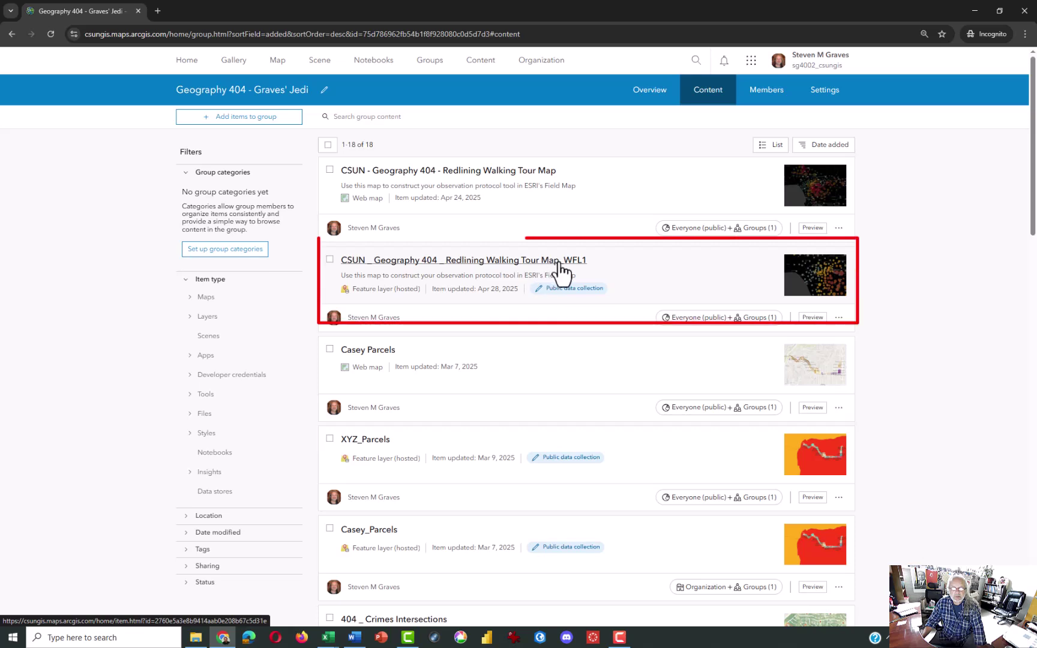
{"action": "left_click", "coordinate": [505, 261]}
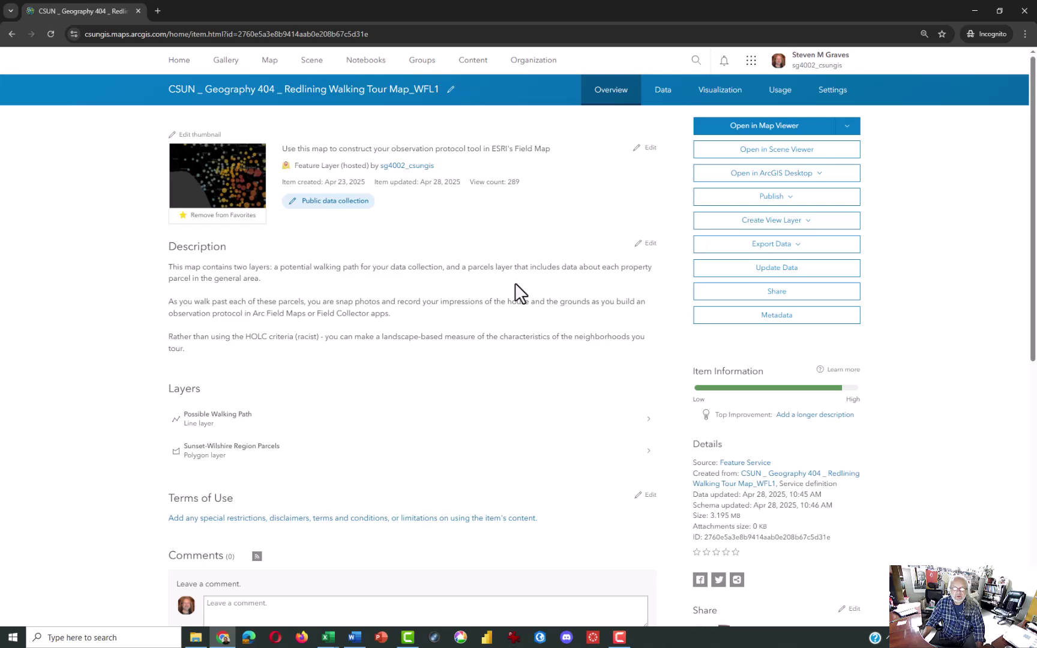
Open the Redlining Walking Tour feature layer in Map Viewer in a new browser tab and switch to it
{"action": "right_click", "coordinate": [779, 136]}
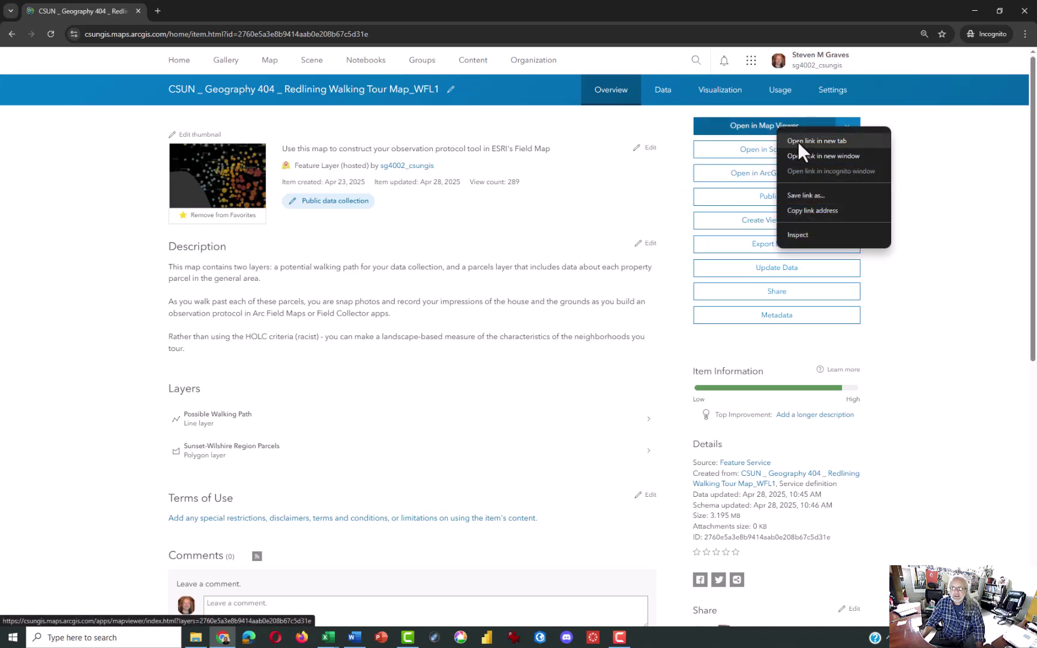
{"action": "left_click", "coordinate": [798, 141]}
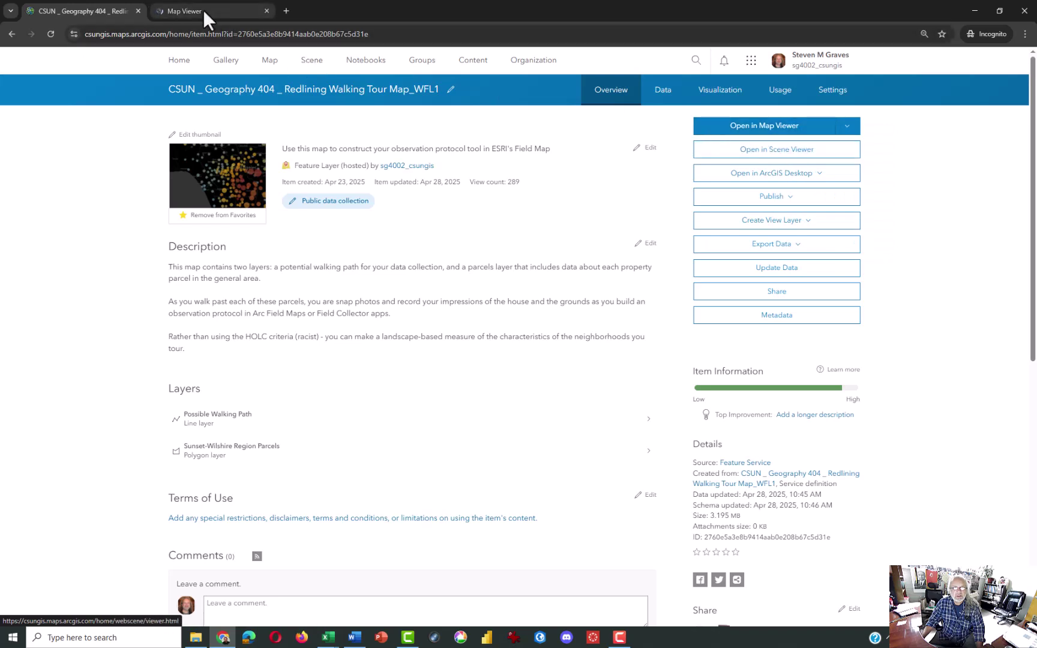
{"action": "left_click", "coordinate": [202, 10]}
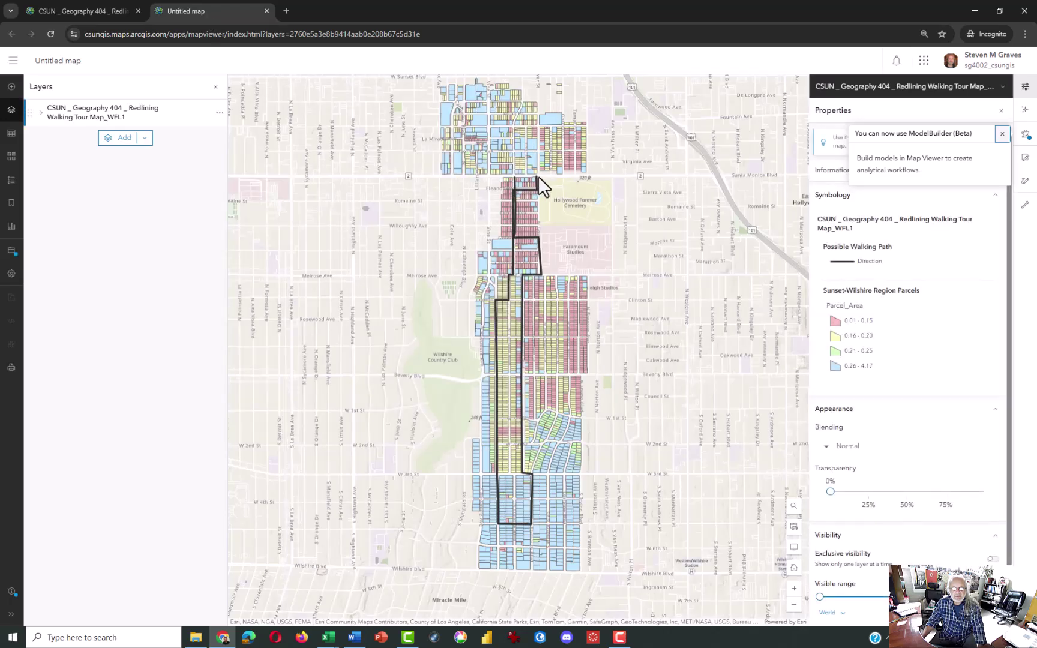
Expand the layer group and toggle the visibility of Possible Walking Path and Sunset-Wilshire Region Parcels to examine each on the map
{"action": "left_click", "coordinate": [41, 113]}
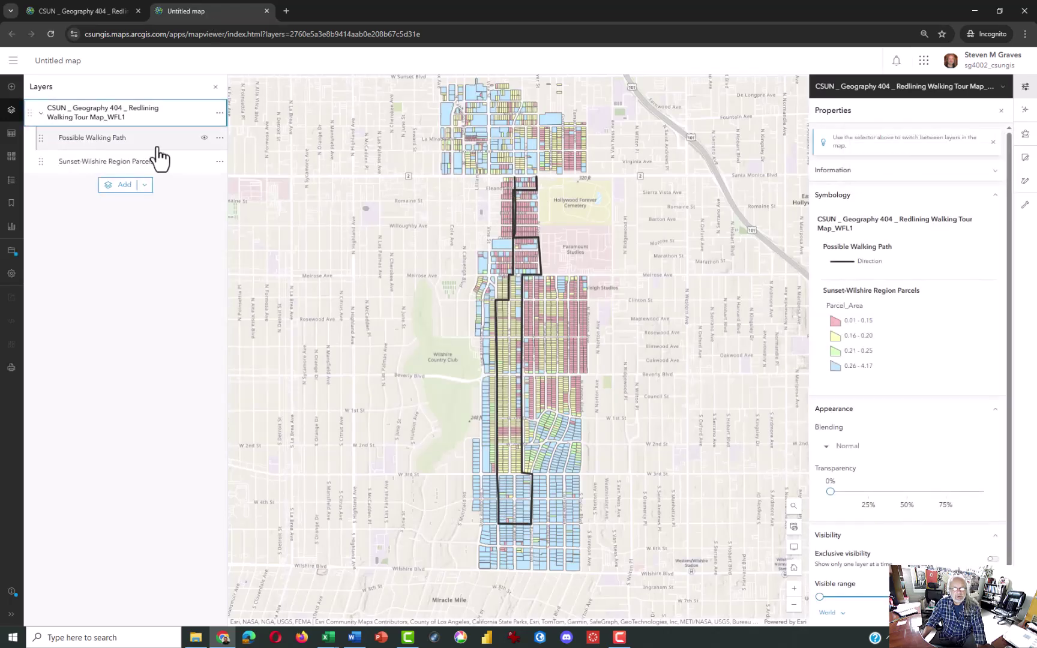
{"action": "left_click", "coordinate": [205, 138]}
{"action": "left_click", "coordinate": [205, 138]}
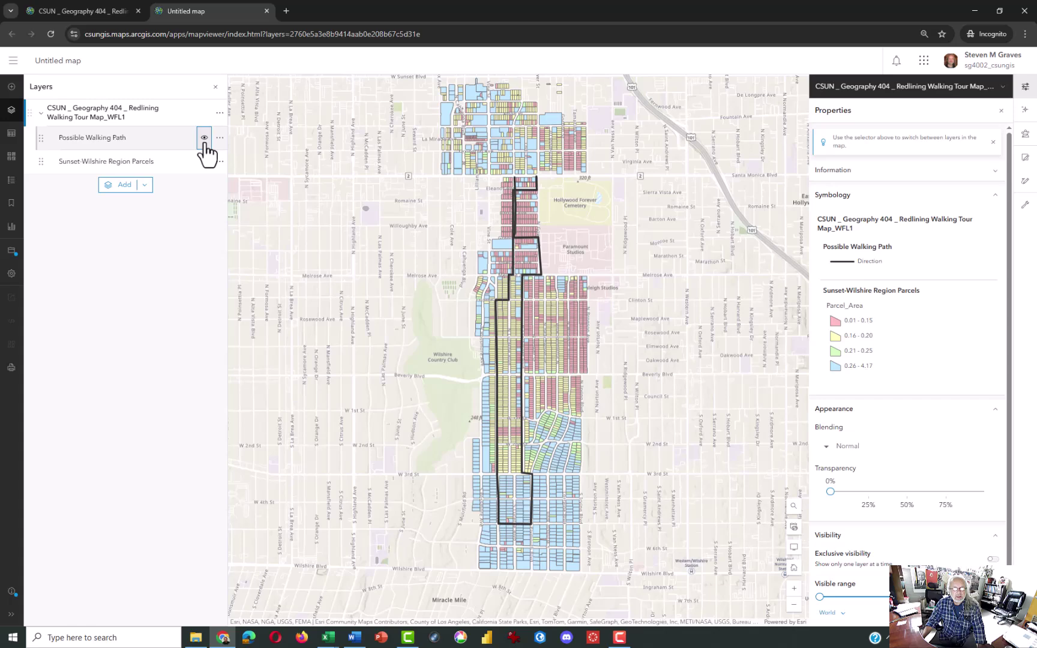
{"action": "left_click", "coordinate": [204, 161]}
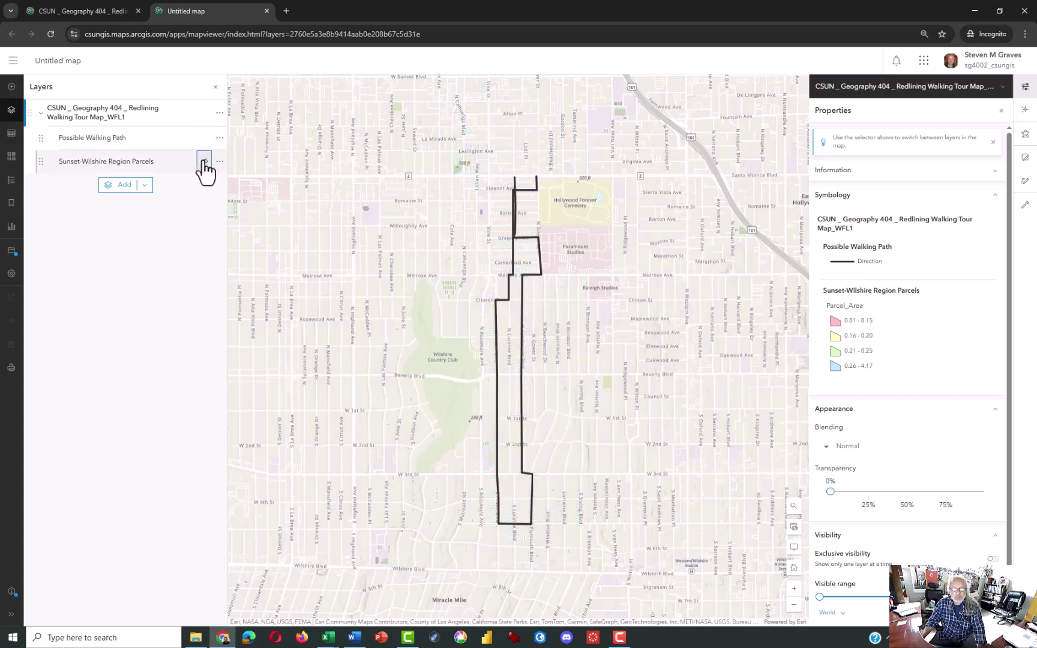
{"action": "left_click", "coordinate": [204, 162]}
{"action": "left_click", "coordinate": [205, 161]}
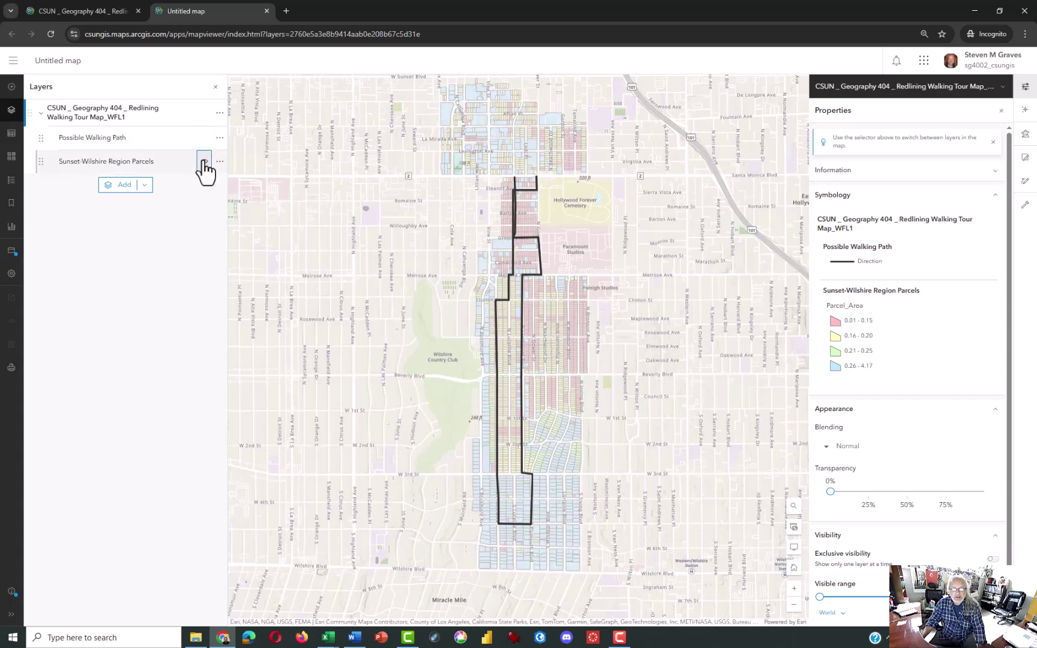
{"action": "left_click", "coordinate": [204, 162]}
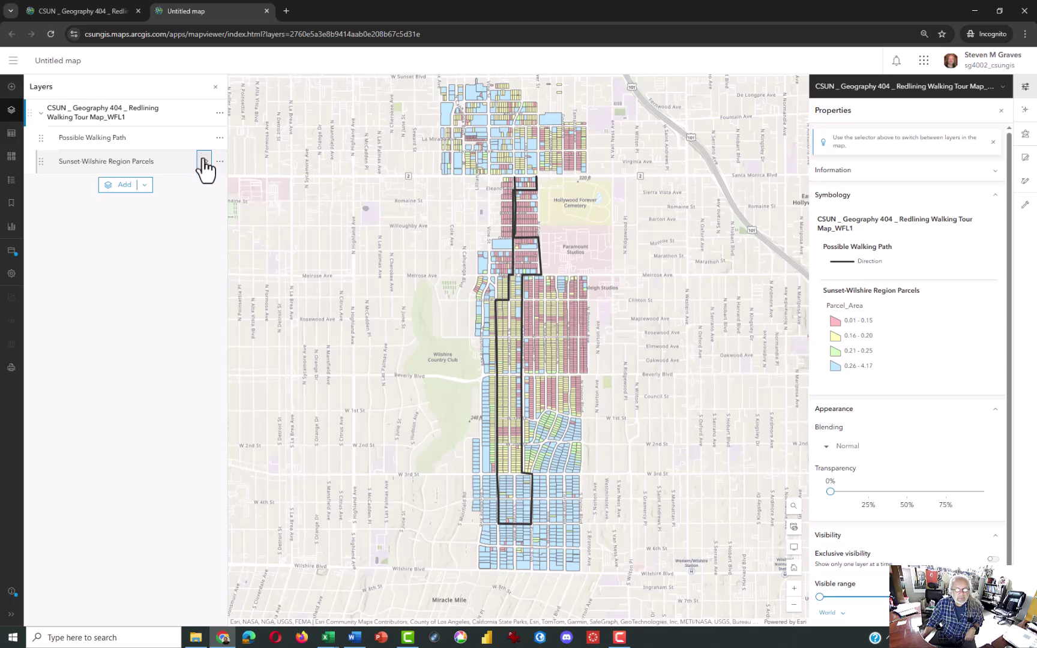
Return to the feature layer's item page, open the Sunset-Wilshire Region Parcels sublayer and start exporting its data to GeoPackage
{"action": "left_click", "coordinate": [75, 11]}
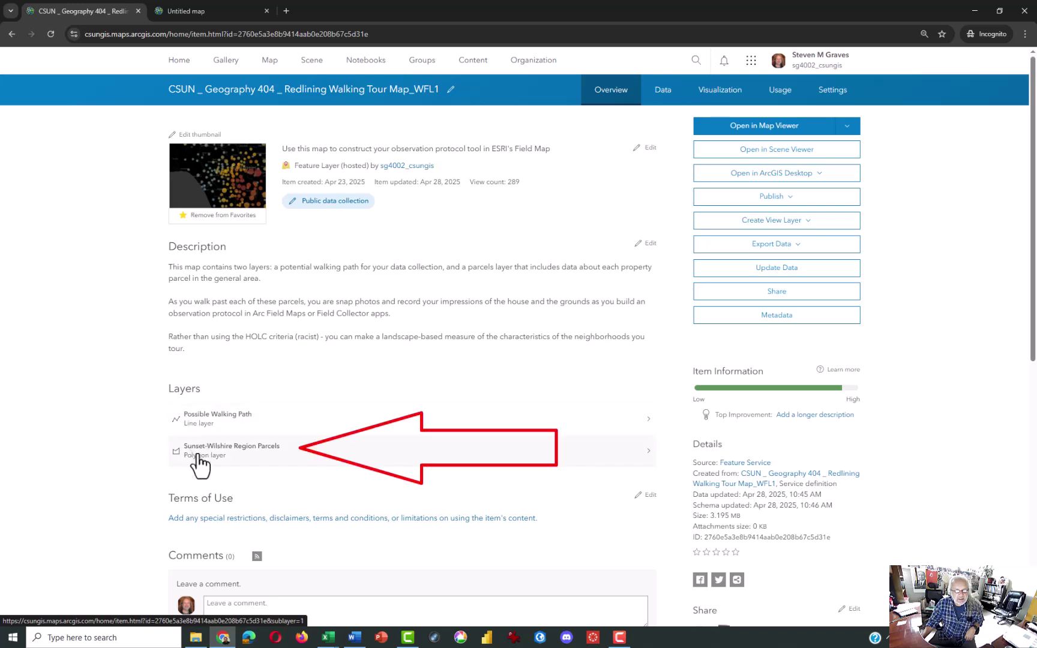
{"action": "left_click", "coordinate": [239, 455]}
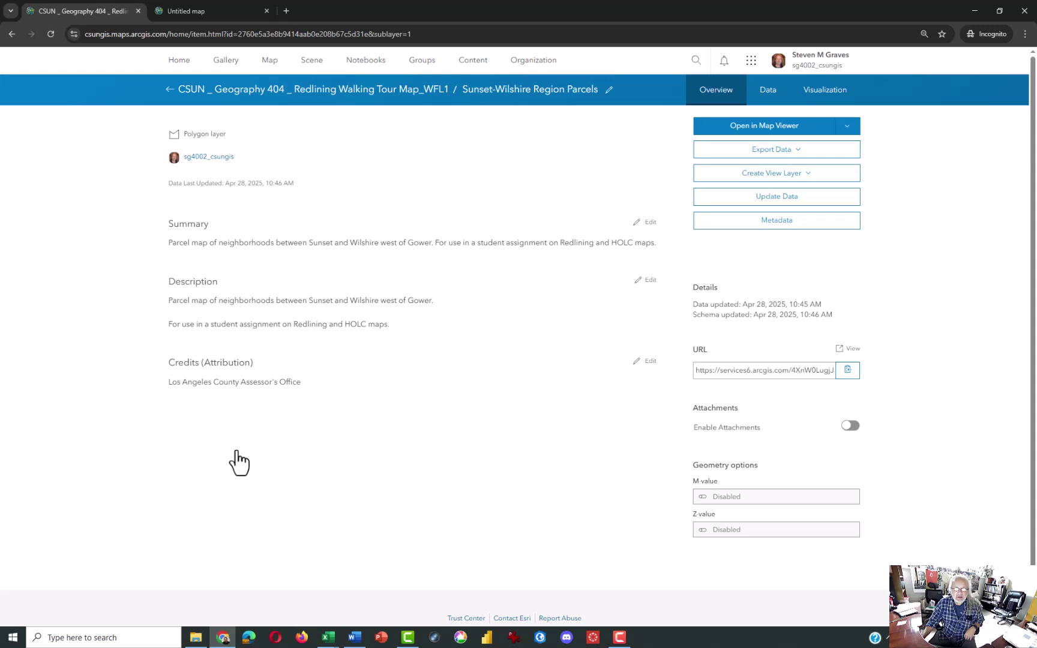
{"action": "left_click", "coordinate": [793, 155]}
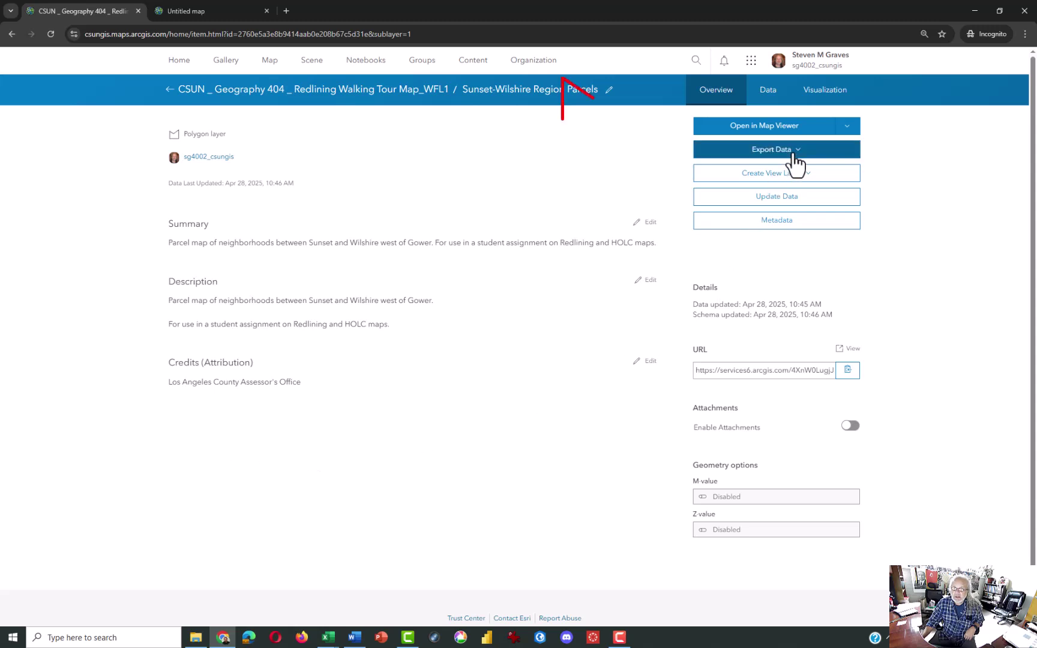
{"action": "left_click", "coordinate": [796, 161]}
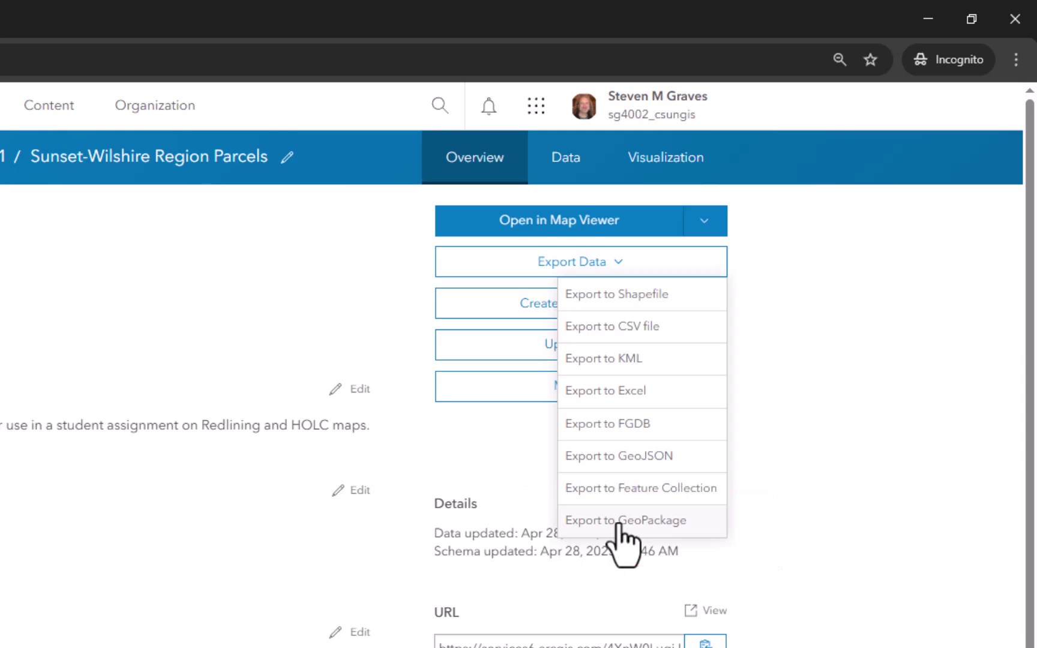
{"action": "left_click", "coordinate": [618, 524]}
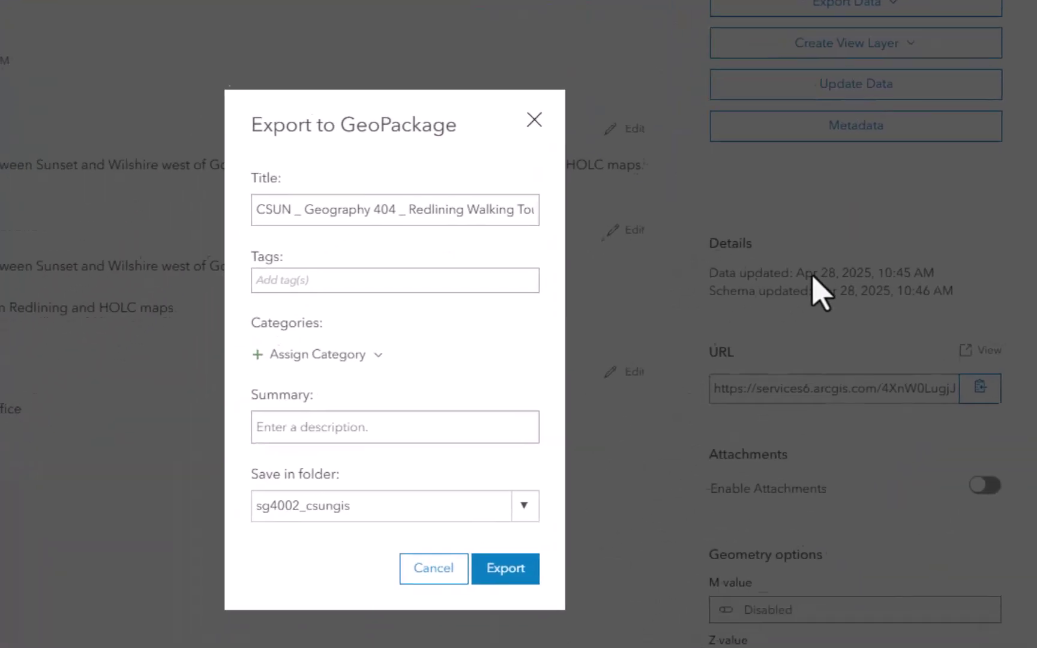
Replace the title of the GeoPackage export with "Gravey Parcel Package"
{"action": "left_click", "coordinate": [263, 197]}
{"action": "key", "text": "super+Right"}
{"action": "key", "text": "BackSpace"}
{"action": "key", "text": "BackSpace"}
{"action": "key", "text": "BackSpace"}
{"action": "key", "text": "BackSpace"}
{"action": "key", "text": "BackSpace"}
{"action": "key", "text": "BackSpace"}
{"action": "key", "text": "BackSpace"}
{"action": "key", "text": "BackSpace"}
{"action": "key", "text": "BackSpace"}
{"action": "key", "text": "BackSpace"}
{"action": "key", "text": "BackSpace"}
{"action": "key", "text": "BackSpace"}
{"action": "key", "text": "BackSpace"}
{"action": "key", "text": "BackSpace"}
{"action": "key", "text": "BackSpace"}
{"action": "key", "text": "BackSpace"}
{"action": "key", "text": "BackSpace"}
{"action": "key", "text": "BackSpace"}
{"action": "key", "text": "BackSpace"}
{"action": "key", "text": "BackSpace"}
{"action": "key", "text": "shift+alt+Left"}
{"action": "key", "text": "shift+alt+Left"}
{"action": "key", "text": "BackSpace"}
{"action": "type", "text": "Gravey Parcel Package"}
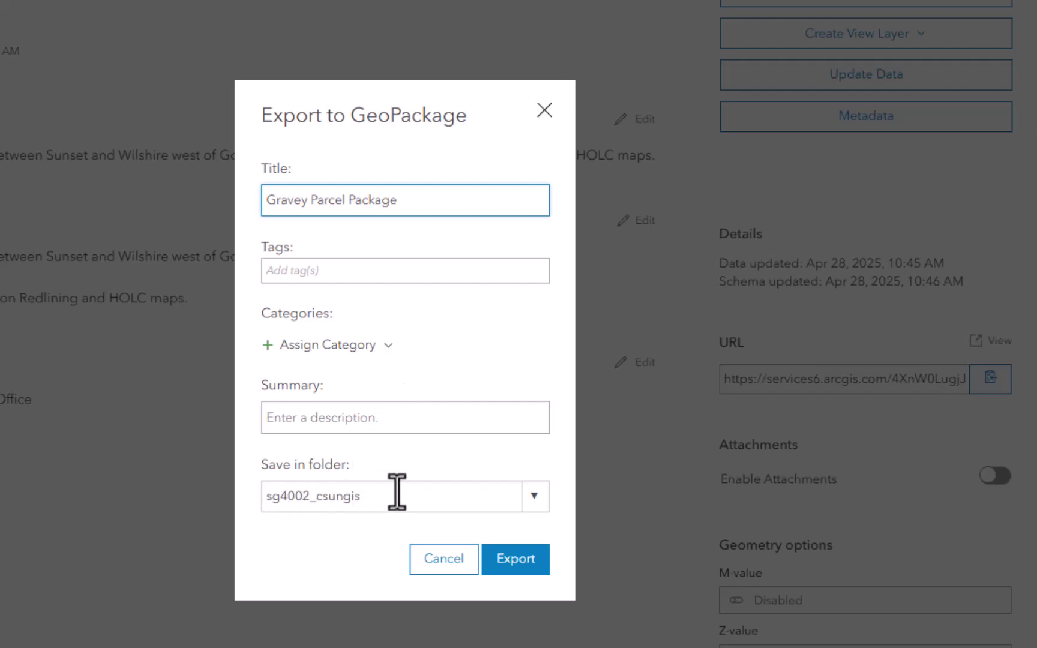
Check the available destination folders, keep the account's default folder and run the GeoPackage export
{"action": "left_click", "coordinate": [534, 496]}
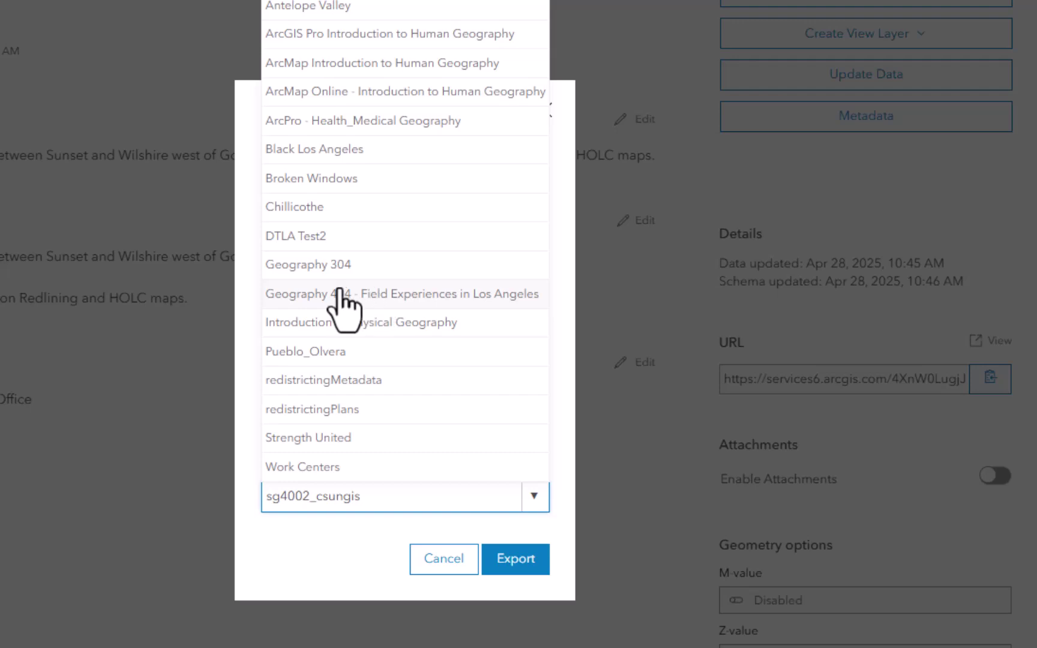
{"action": "left_click", "coordinate": [315, 563]}
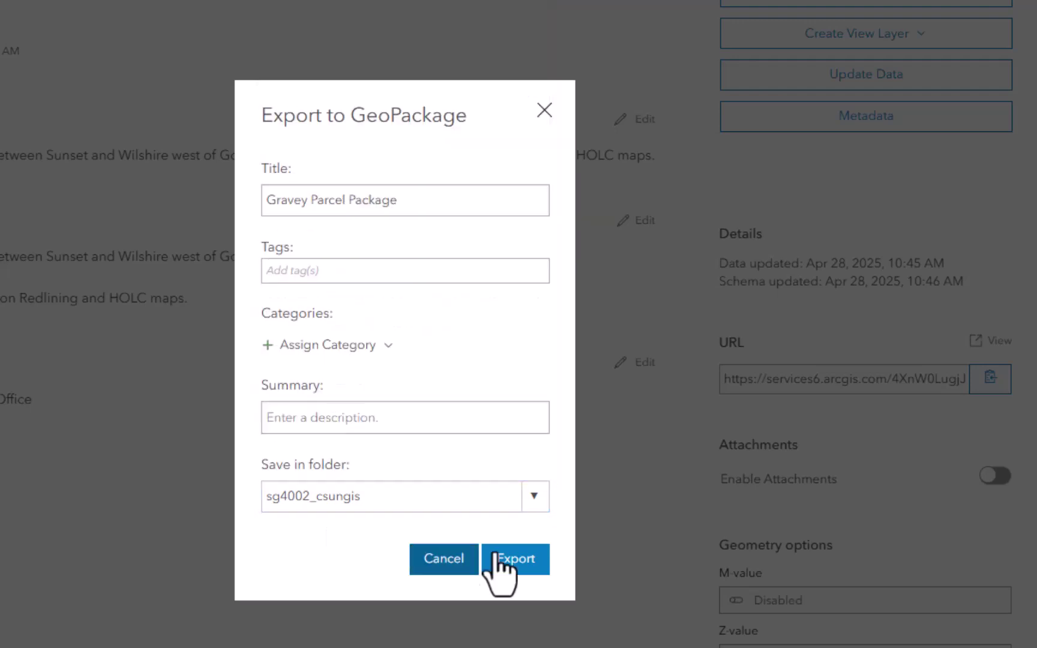
{"action": "left_click", "coordinate": [516, 569]}
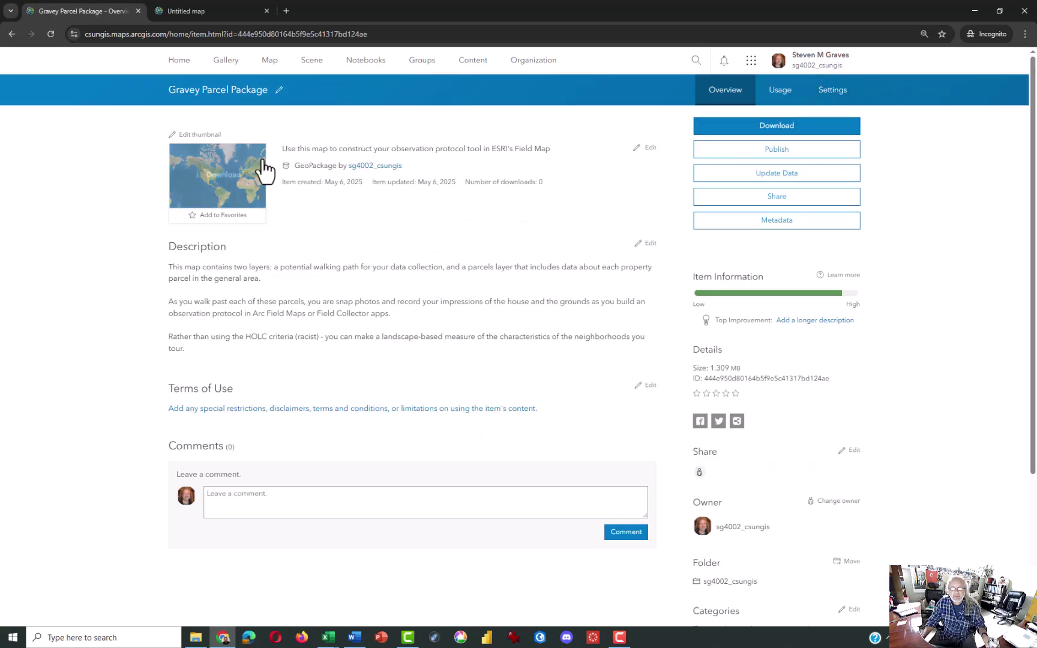
Publish the Gravey Parcel Package GeoPackage as a new item, keeping the prefilled title, folder, tags and summary
{"action": "left_click", "coordinate": [778, 154]}
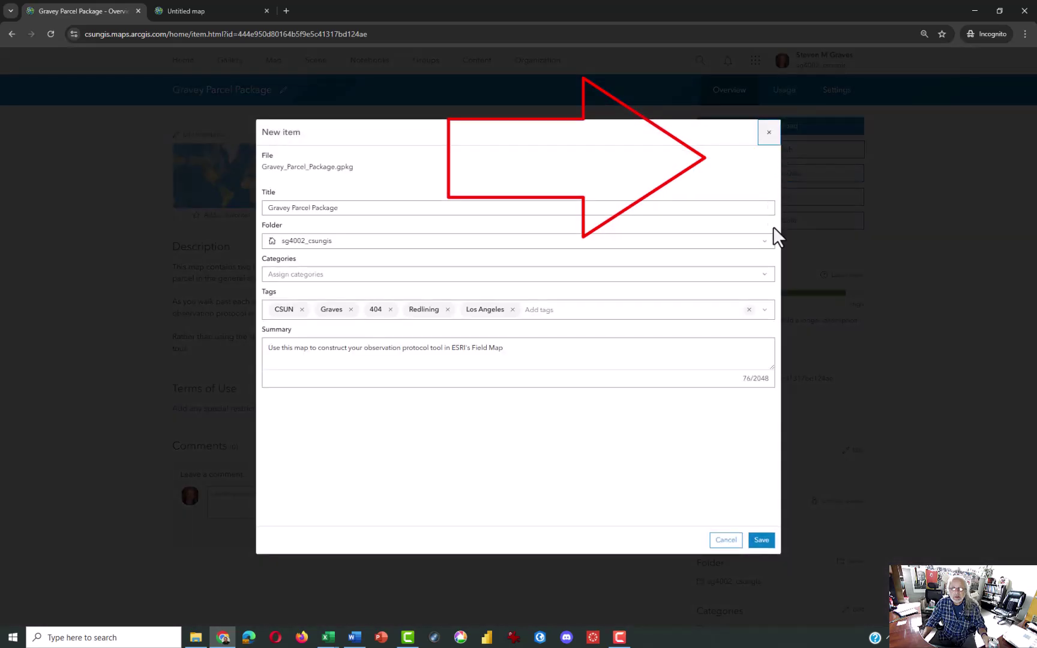
{"action": "left_click", "coordinate": [759, 543]}
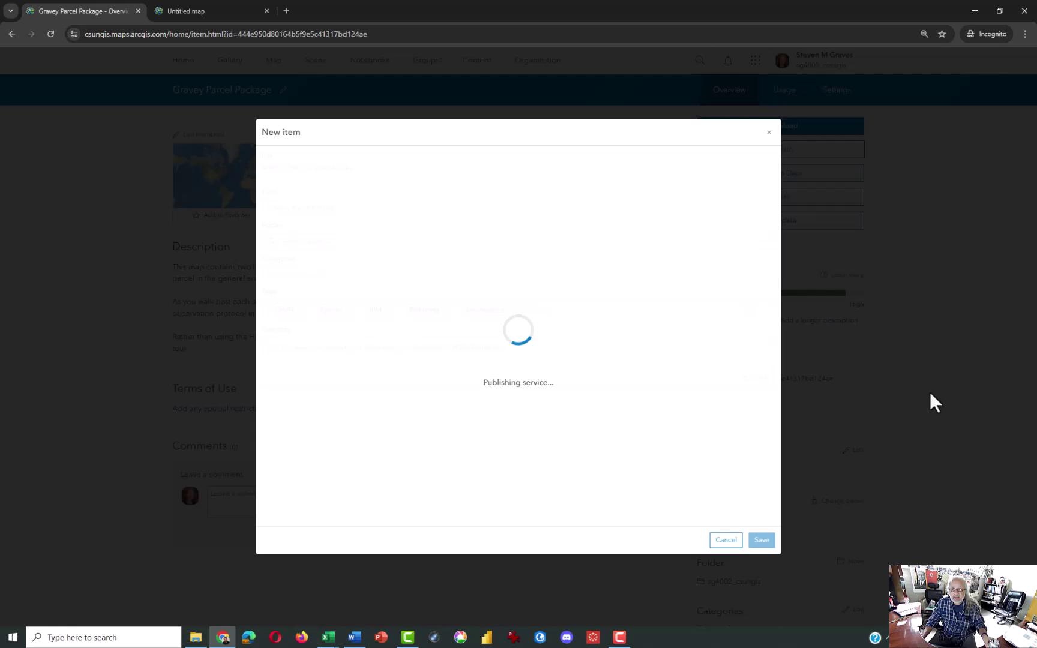
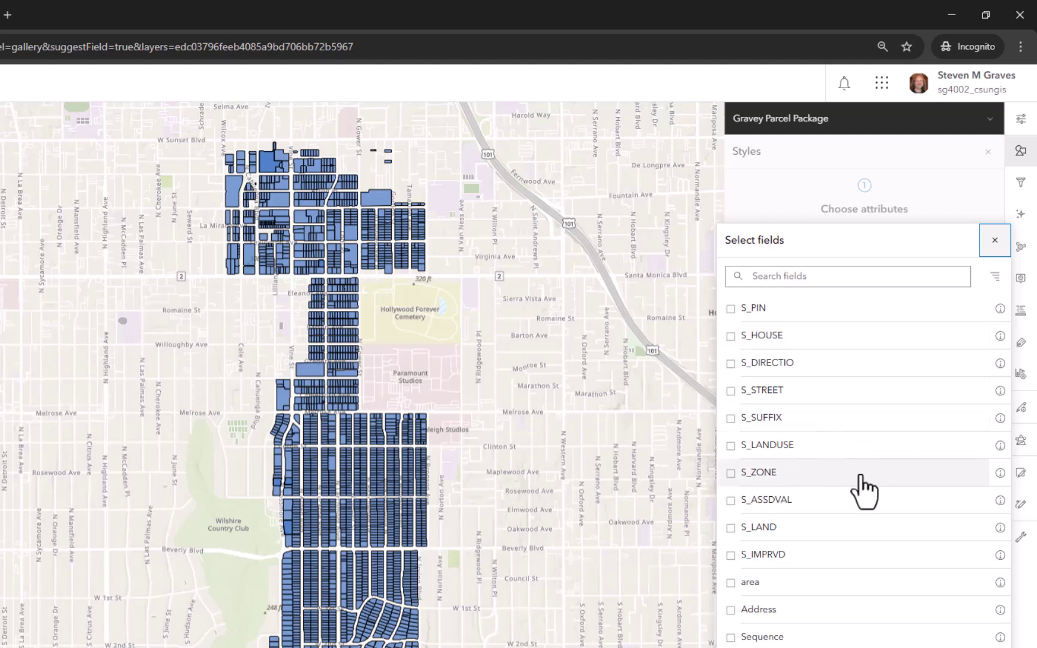
Style the Gravey Parcel Package layer by the S_ZONE field only, leaving the area field unselected
{"action": "left_click", "coordinate": [738, 590]}
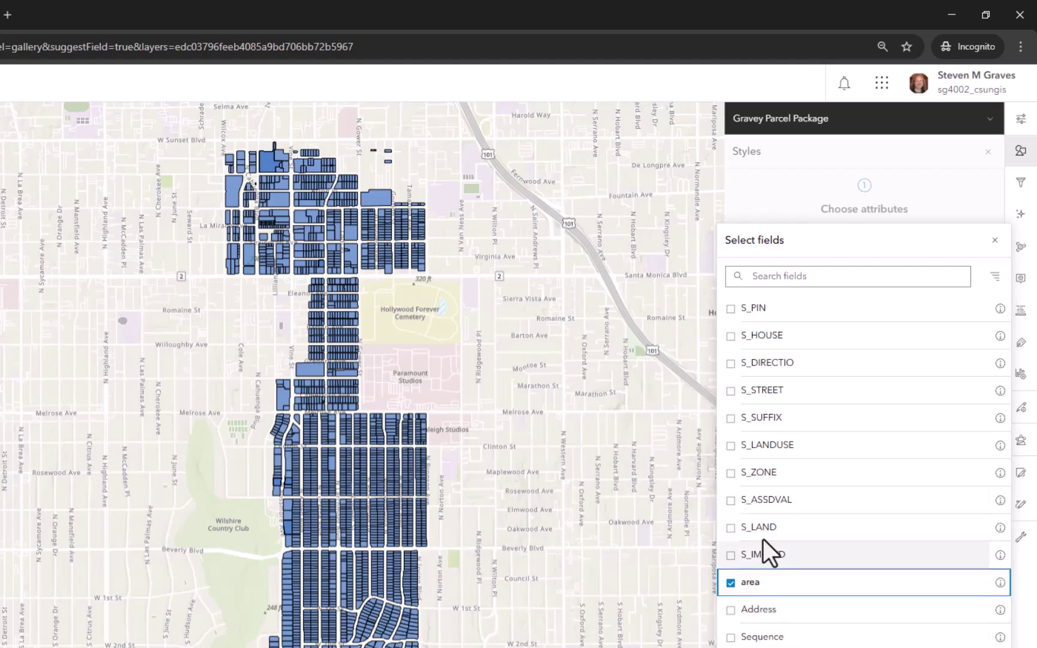
{"action": "left_click", "coordinate": [730, 473]}
{"action": "left_click", "coordinate": [731, 583]}
{"action": "left_click", "coordinate": [799, 647]}
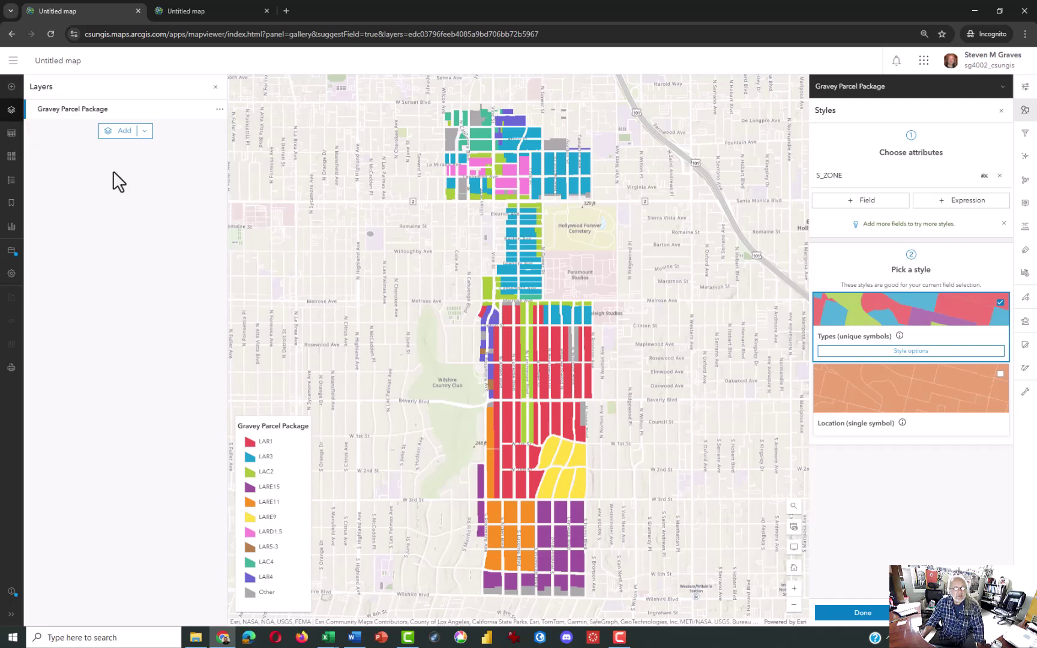
Add the "CSUN _ Geography 404 _ Redlining Walking Tour Map_WFL1" feature layer from My groups to the map
{"action": "left_click", "coordinate": [115, 135]}
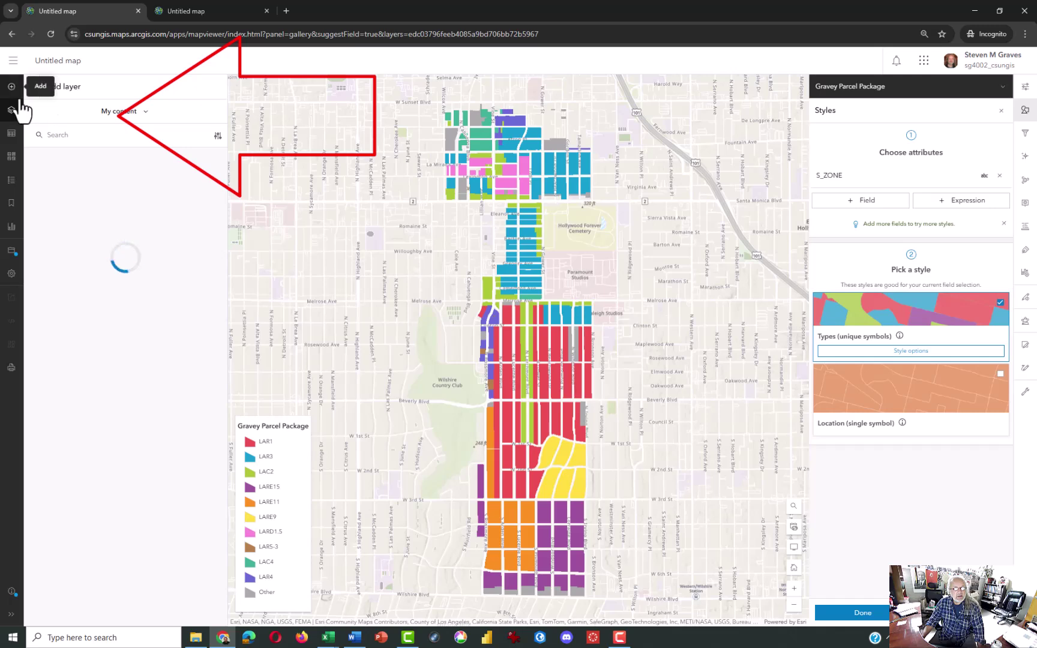
{"action": "left_click", "coordinate": [134, 116]}
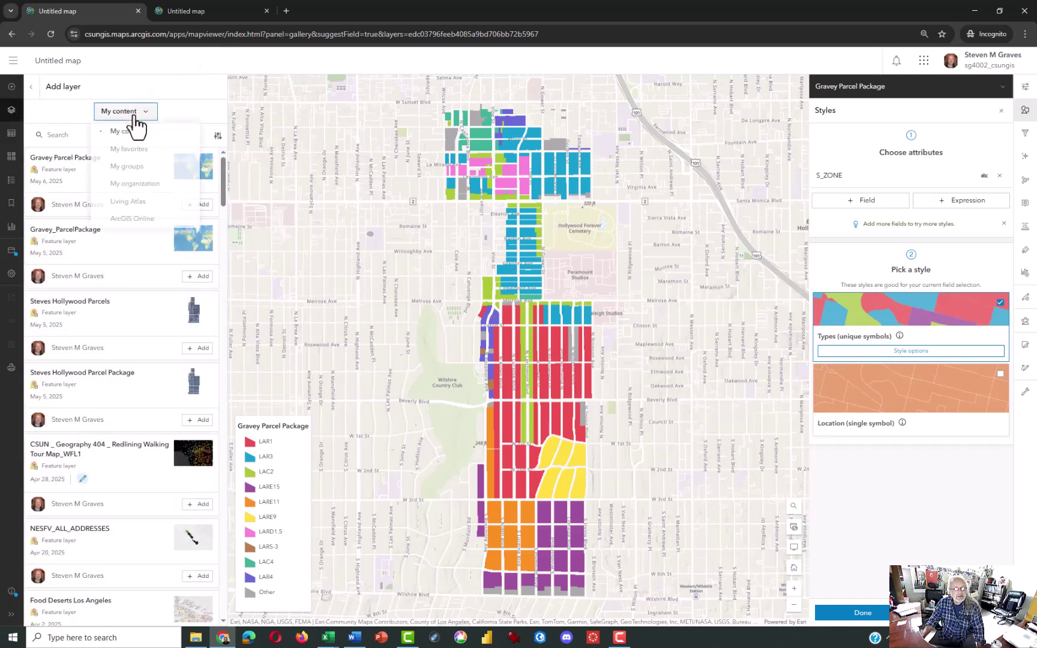
{"action": "left_click", "coordinate": [140, 168]}
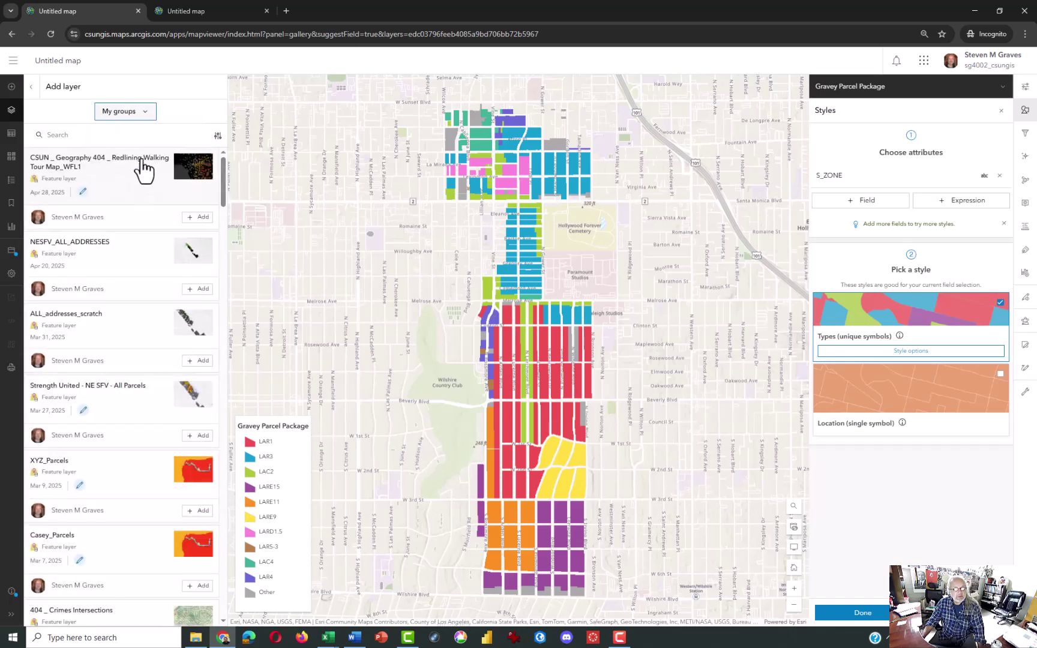
{"action": "left_click", "coordinate": [142, 160]}
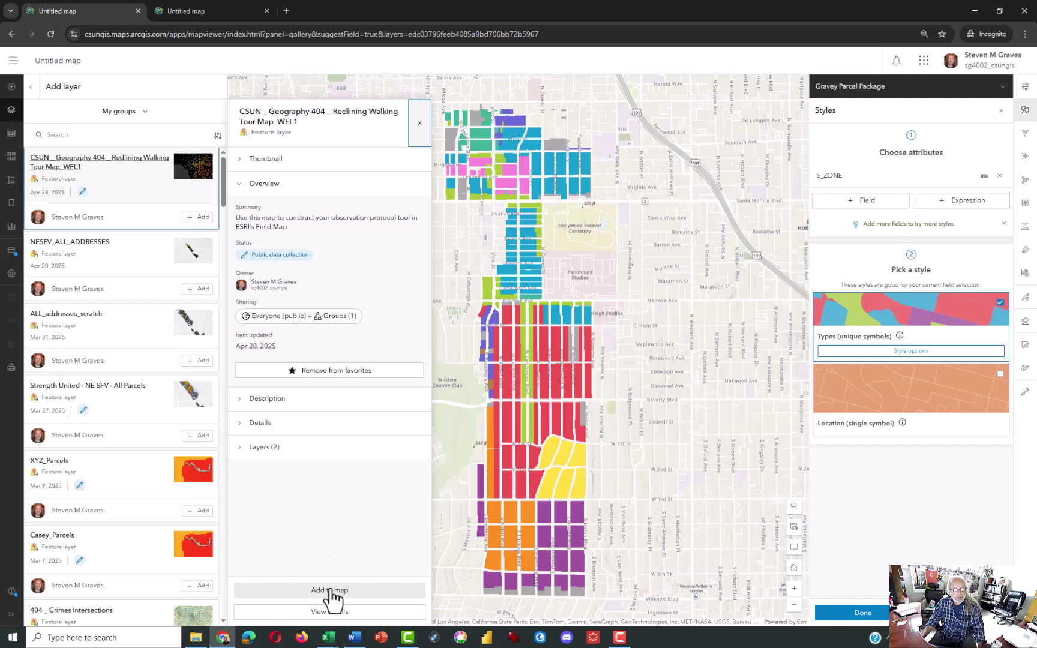
{"action": "left_click", "coordinate": [331, 591]}
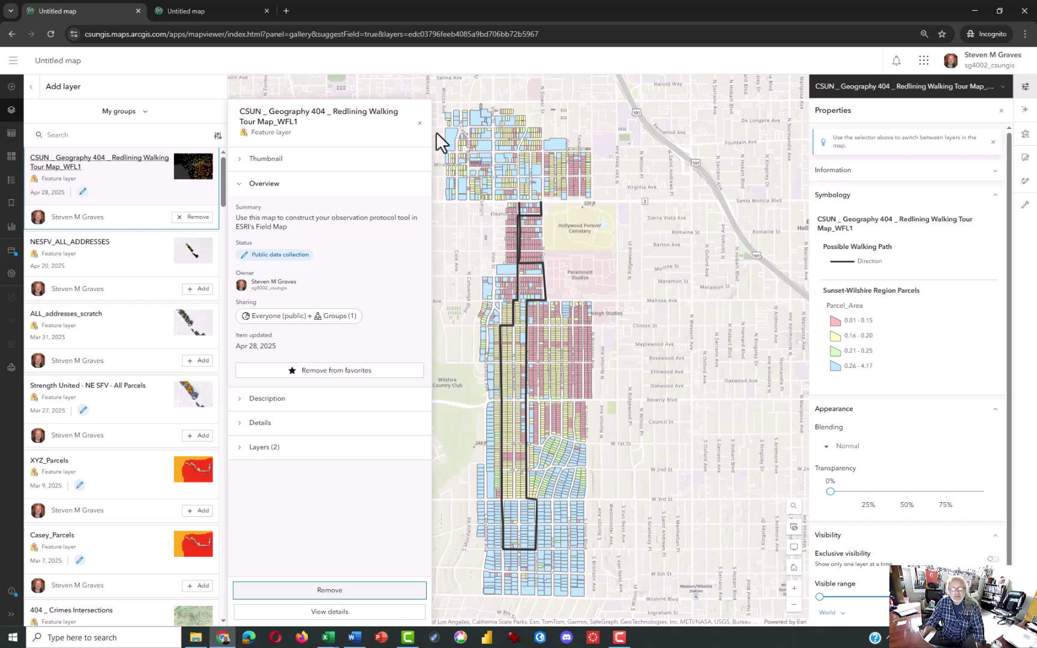
{"action": "left_click", "coordinate": [420, 123]}
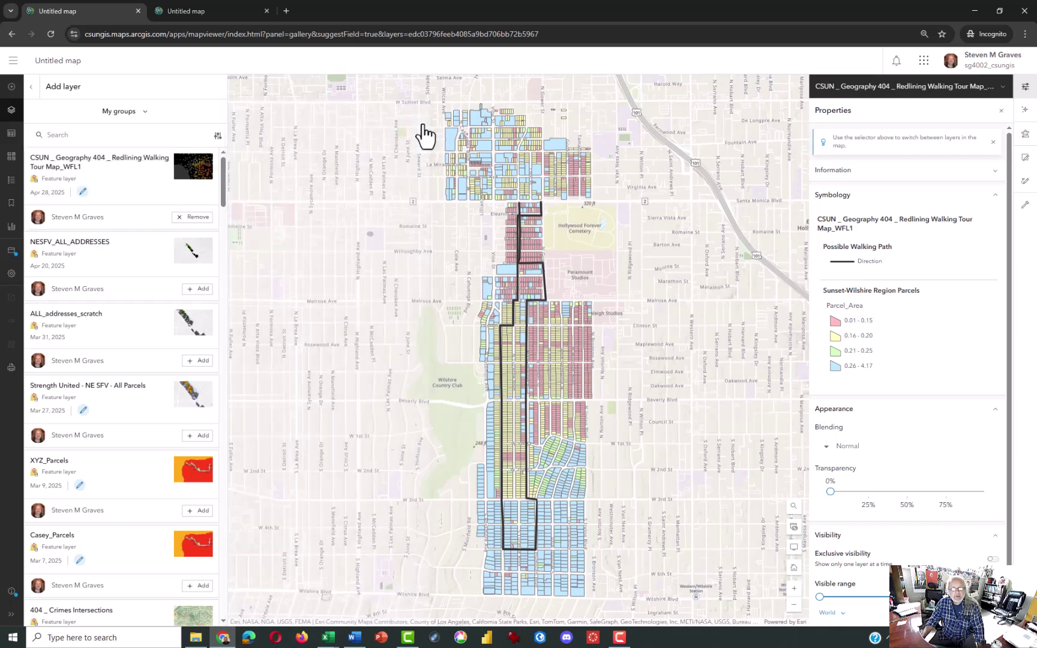
Return to the layer list and hide the Sunset-Wilshire Region Parcels sublayer of the walking tour layer
{"action": "left_click", "coordinate": [30, 88]}
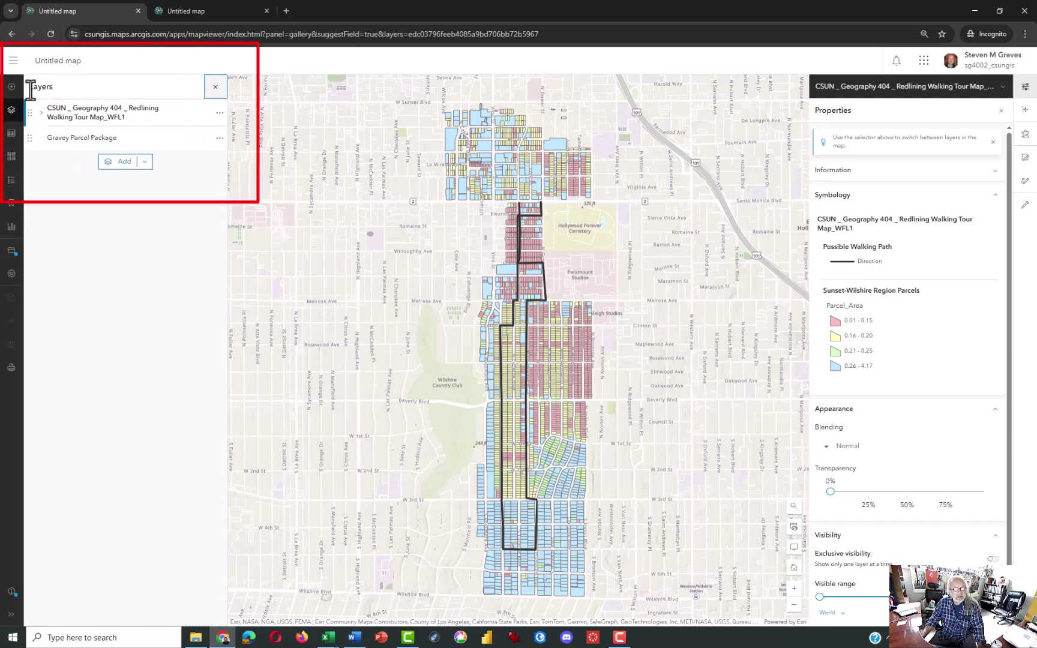
{"action": "left_click", "coordinate": [42, 114]}
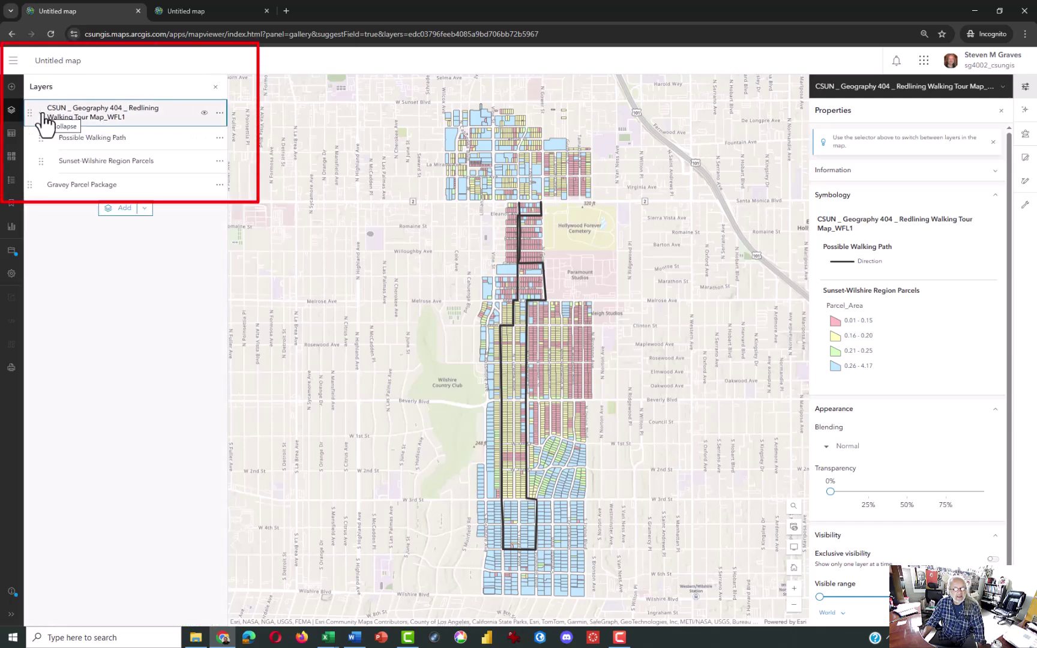
{"action": "left_click", "coordinate": [204, 161]}
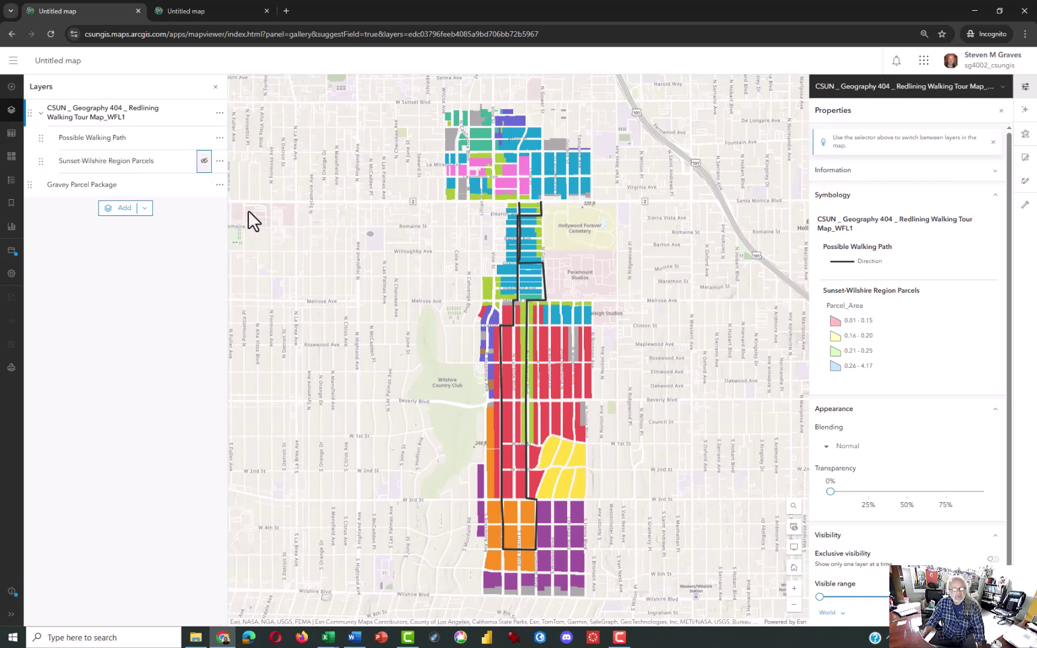
Start saving the map as a new item and title it "Gravey Redlining Data Map"
{"action": "left_click", "coordinate": [13, 252]}
{"action": "left_click", "coordinate": [54, 251]}
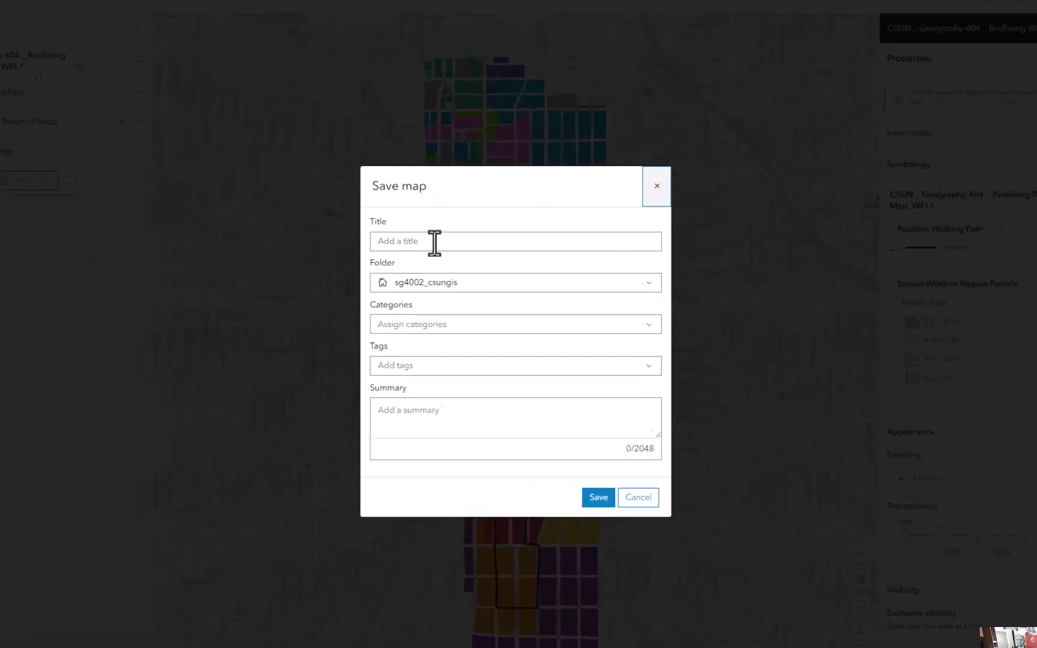
{"action": "left_click", "coordinate": [434, 242]}
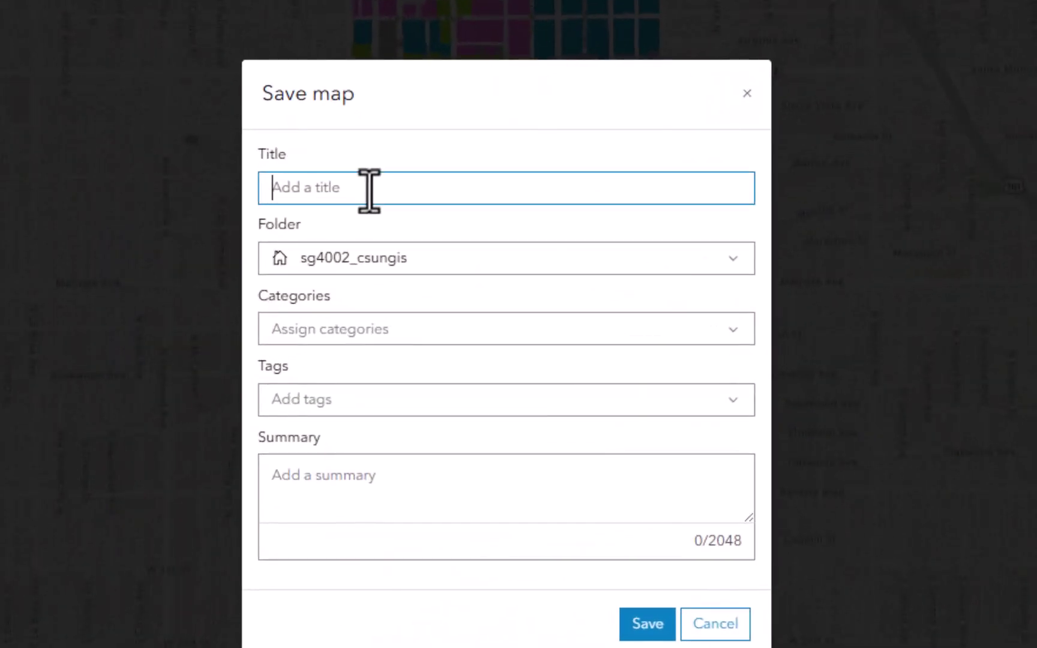
{"action": "type", "text": "Gravey Red"}
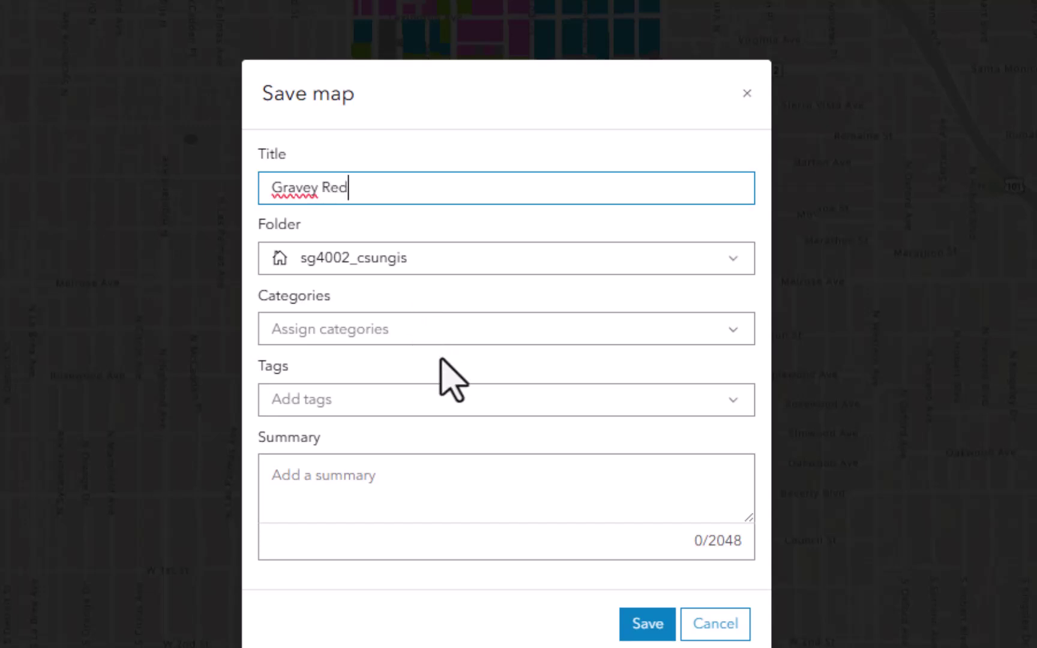
{"action": "key", "text": "Left"}
{"action": "key", "text": "Left"}
{"action": "key", "text": "Left"}
{"action": "key", "text": "Left"}
{"action": "key", "text": "Left"}
{"action": "key", "text": "BackSpace"}
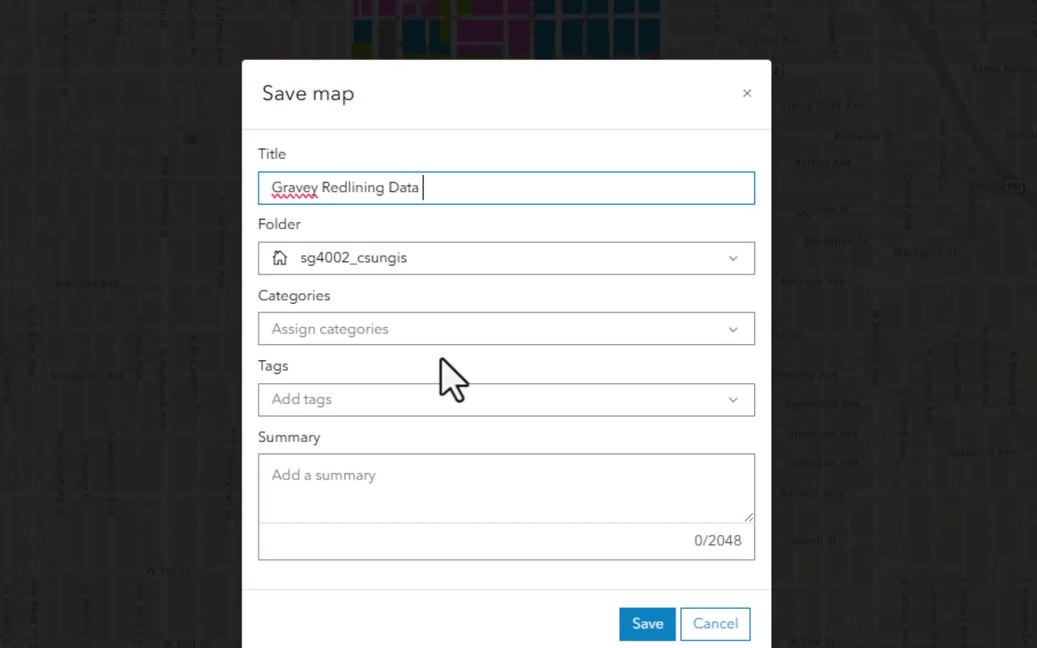
Enter the summary "Map for collecting field data about properties" and save the map in the default folder
{"action": "key", "text": "Tab"}
{"action": "key", "text": "Tab"}
{"action": "key", "text": "Tab"}
{"action": "key", "text": "Tab"}
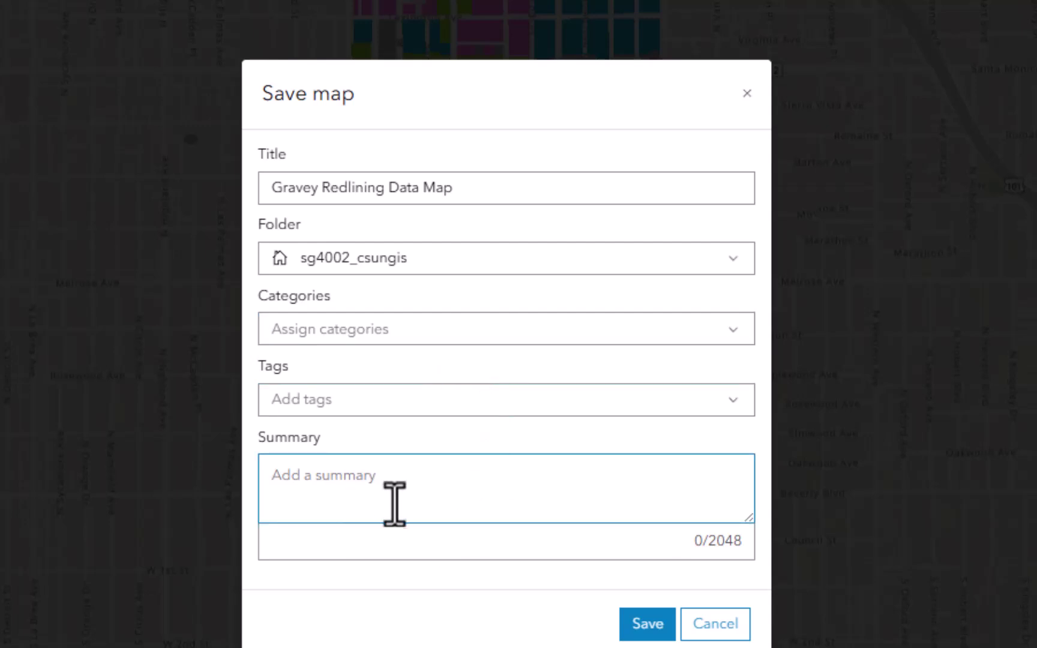
{"action": "type", "text": "Map"}
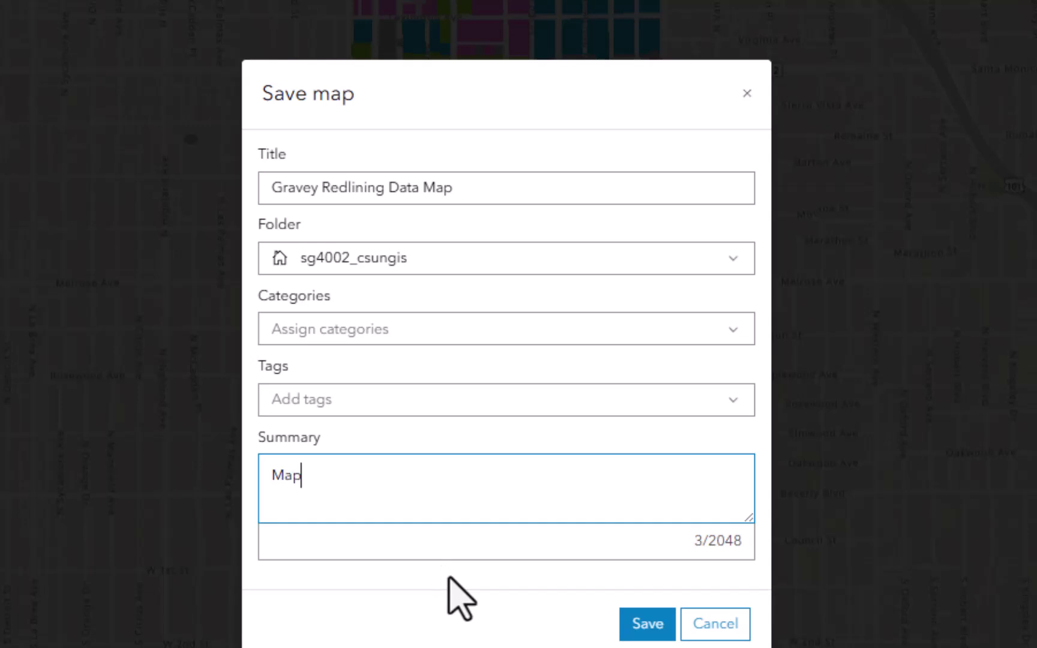
{"action": "type", "text": " for collecting "}
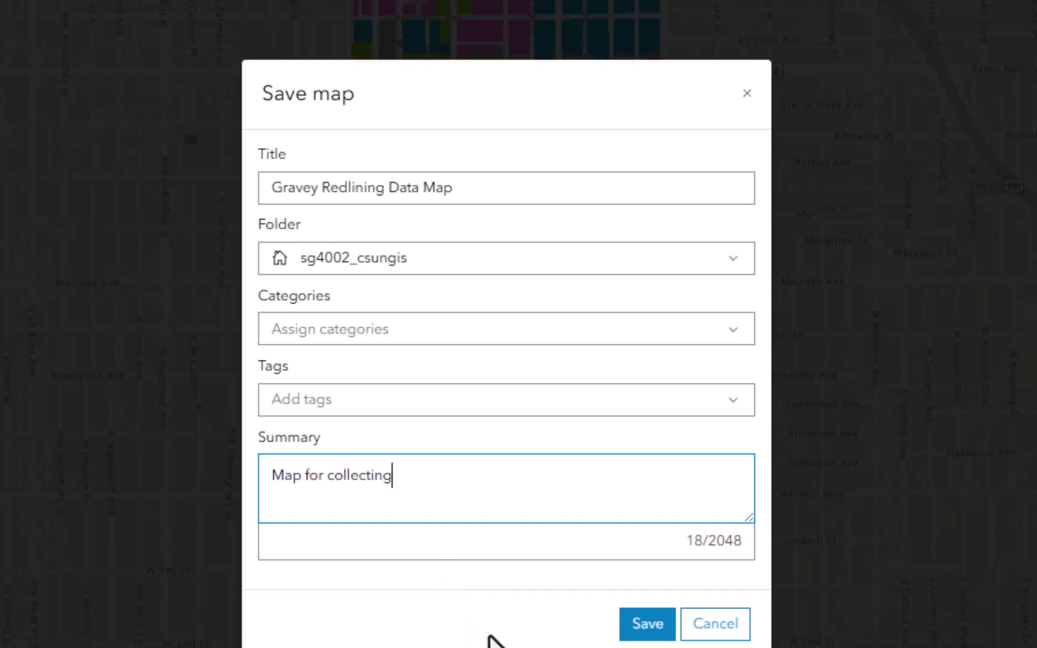
{"action": "type", "text": "field data about properties"}
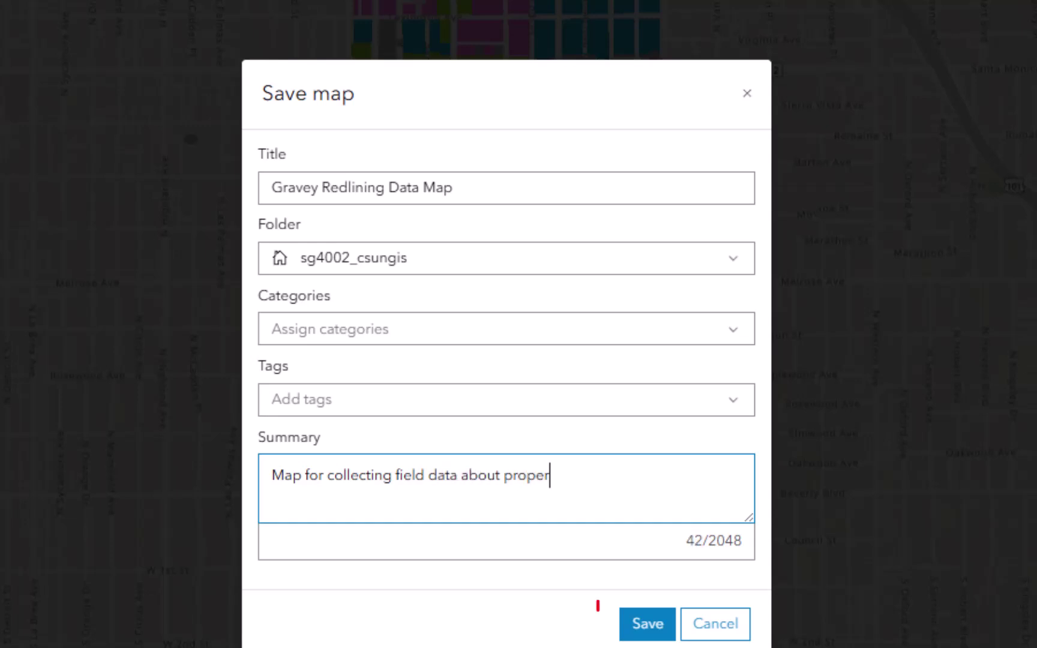
{"action": "left_click", "coordinate": [661, 624]}
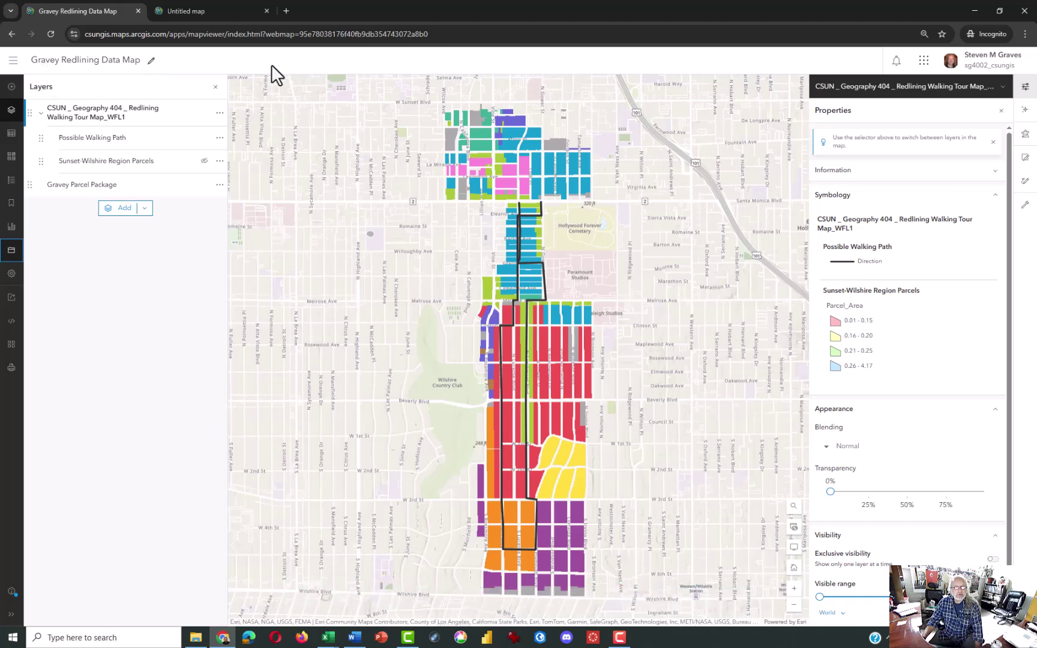
Open the Gravey Redlining Data Map item from My content and switch to it in Field Maps Designer
{"action": "left_click", "coordinate": [13, 61]}
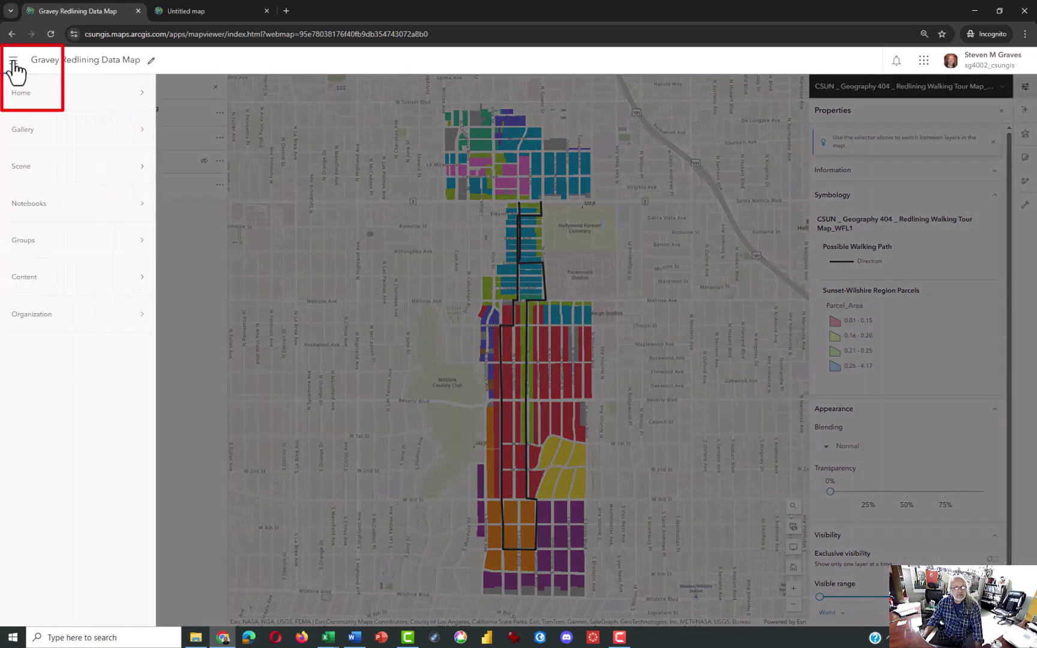
{"action": "left_click", "coordinate": [28, 287]}
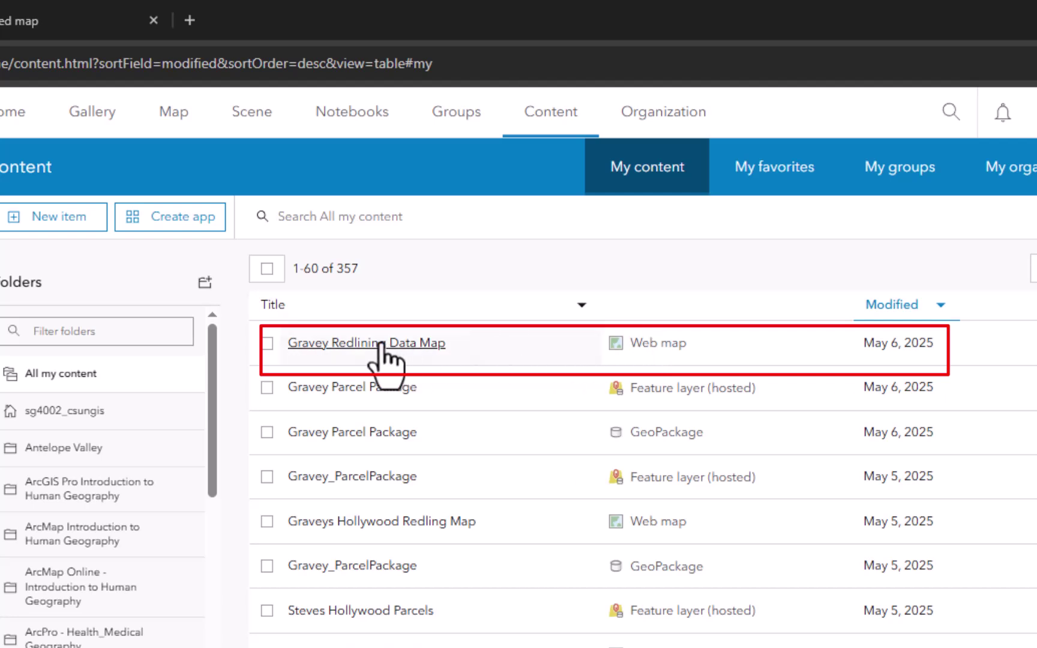
{"action": "left_click", "coordinate": [353, 354]}
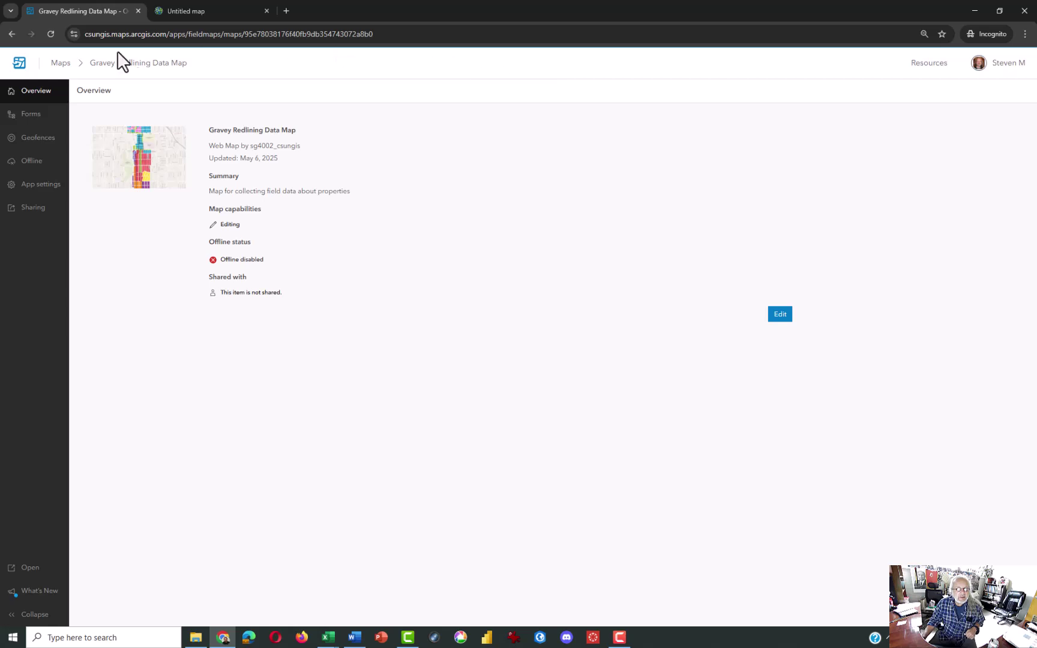
Open the form for the Gravey Parcel Package layer and add an Info element to its empty canvas
{"action": "left_click", "coordinate": [29, 115]}
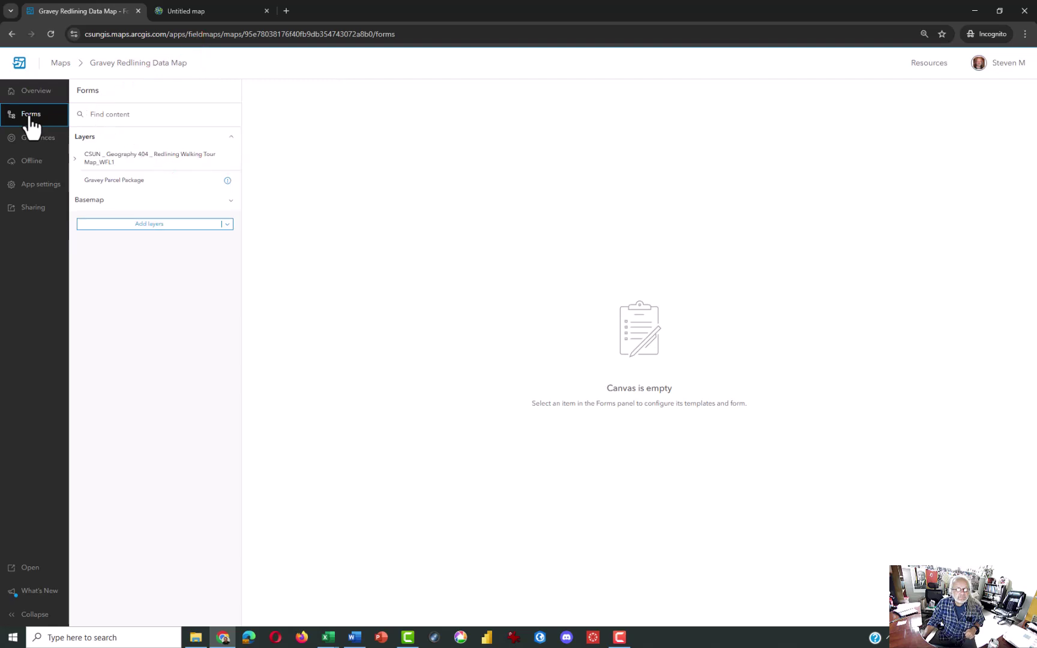
{"action": "left_click", "coordinate": [128, 188]}
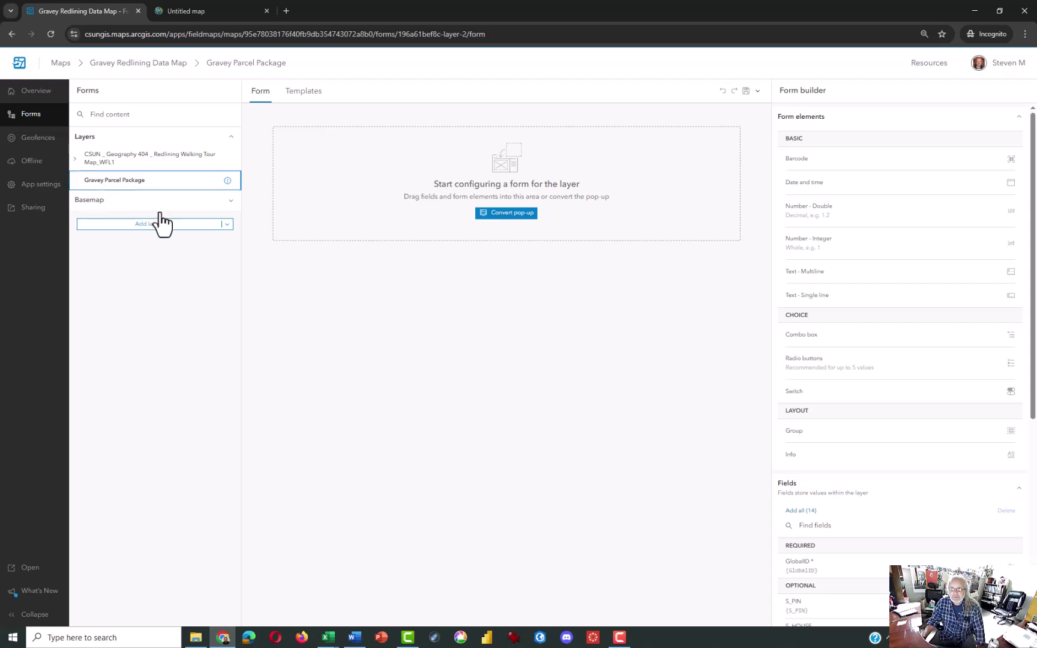
{"action": "left_click", "coordinate": [897, 458]}
{"action": "mouse_move", "coordinate": [897, 458]}
{"action": "left_mouse_down"}
{"action": "mouse_move", "coordinate": [892, 470]}
{"action": "mouse_move", "coordinate": [592, 216]}
{"action": "mouse_move", "coordinate": [931, 555]}
{"action": "mouse_move", "coordinate": [845, 463]}
{"action": "left_mouse_up"}
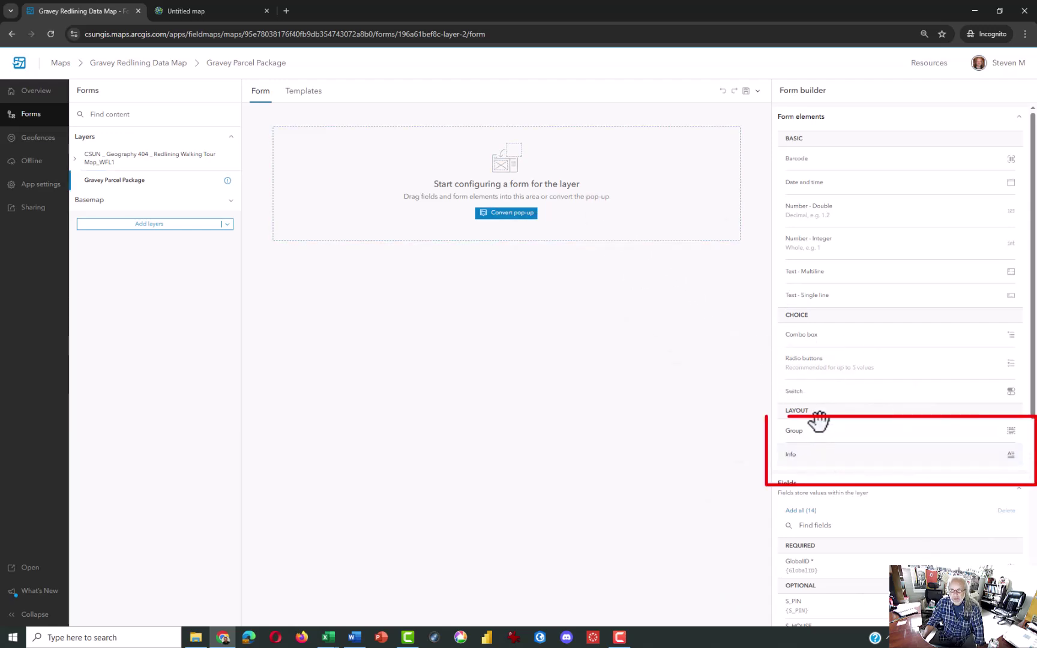
{"action": "left_click_drag", "start_coordinate": [819, 453], "coordinate": [505, 202]}
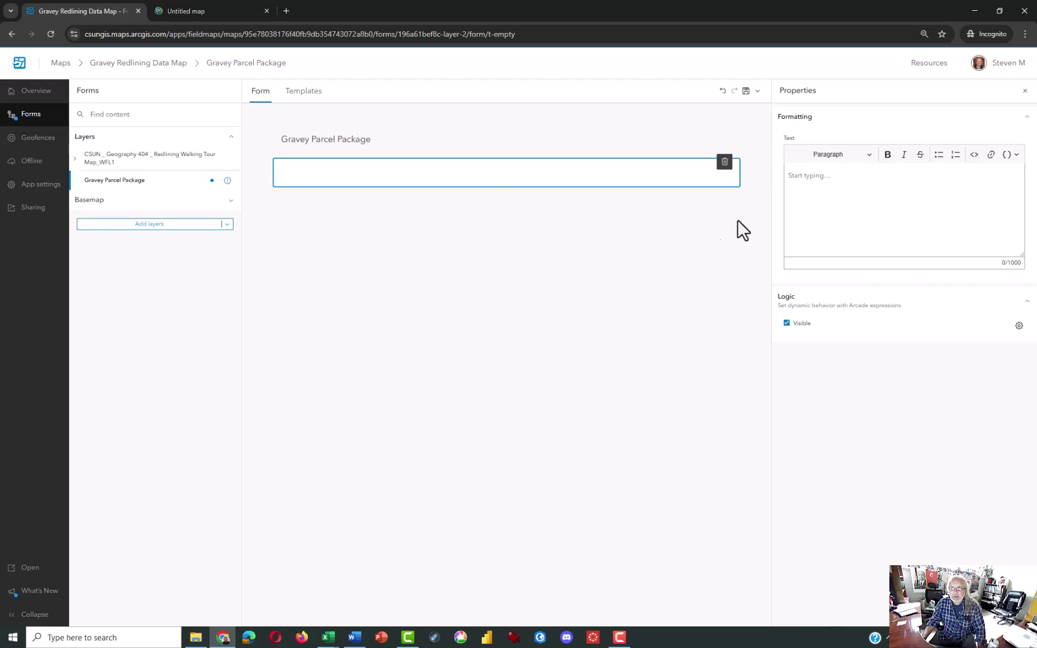
Paste the copied instructions on assessing selected parcels, sampling and rating at least 10 parcels per block into the Info element's text
{"action": "left_click", "coordinate": [793, 179]}
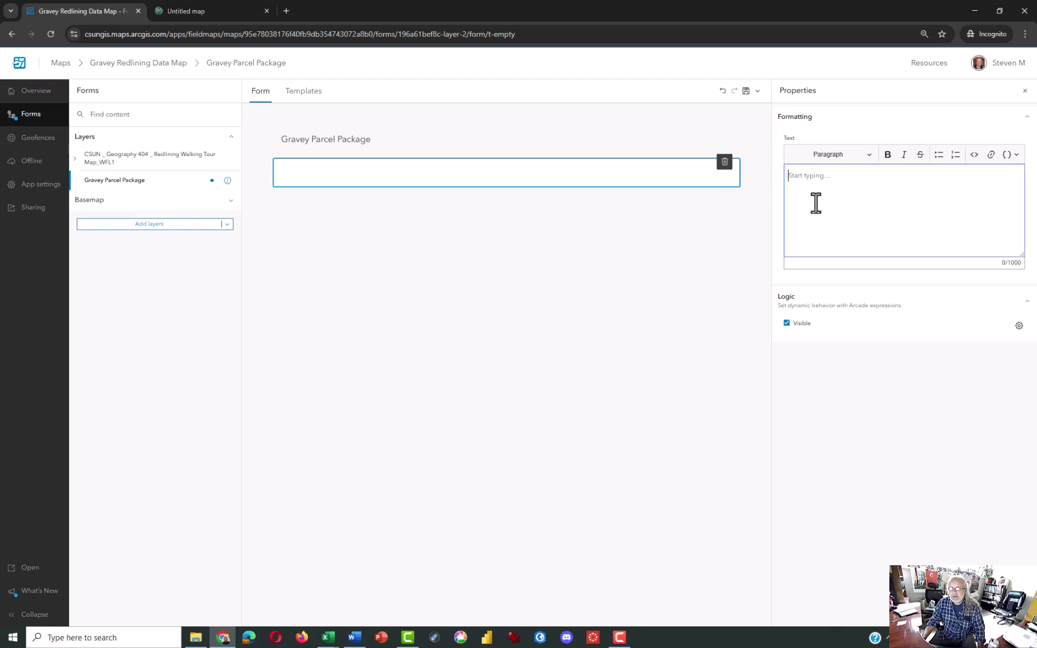
{"action": "right_click", "coordinate": [862, 195]}
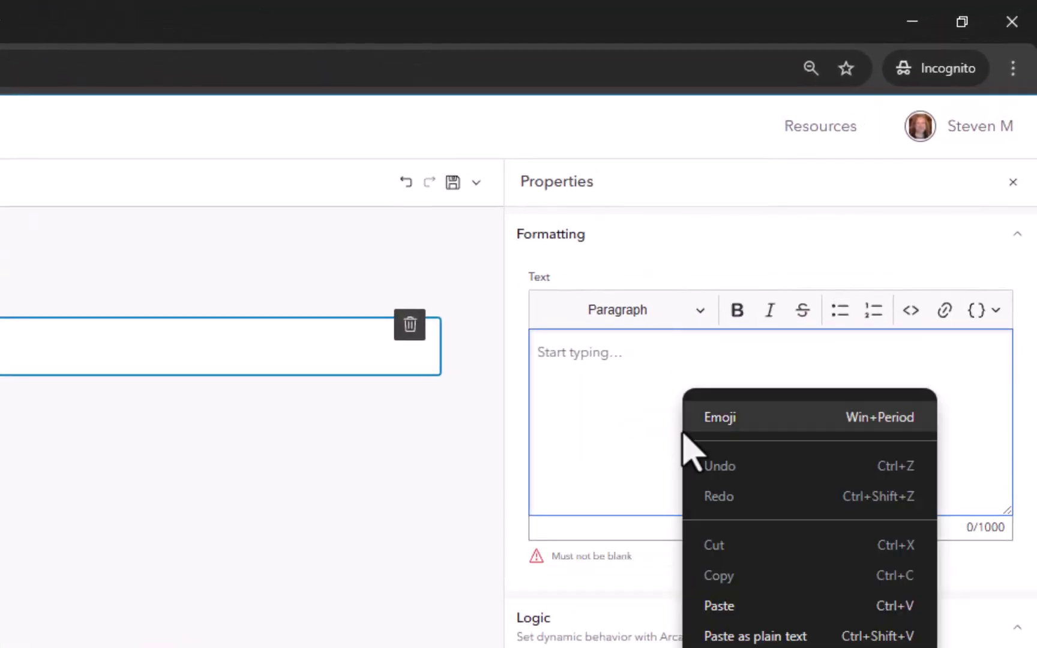
{"action": "left_click", "coordinate": [725, 606]}
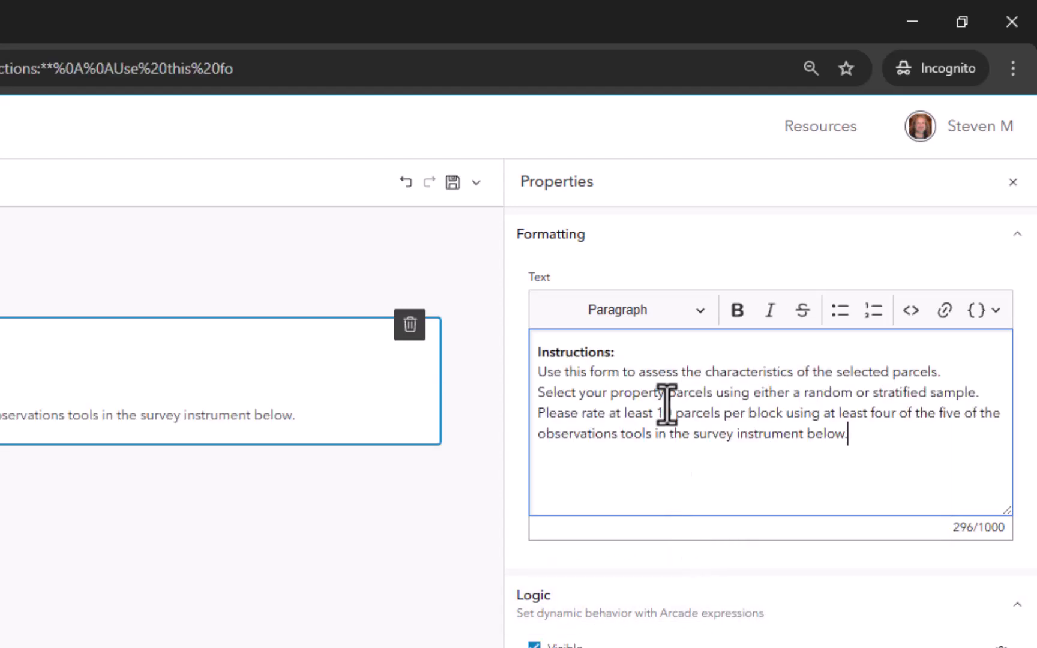
Separate the instruction sentences with blank lines and insert "or evaluate" after "Please rate"
{"action": "left_click", "coordinate": [637, 350]}
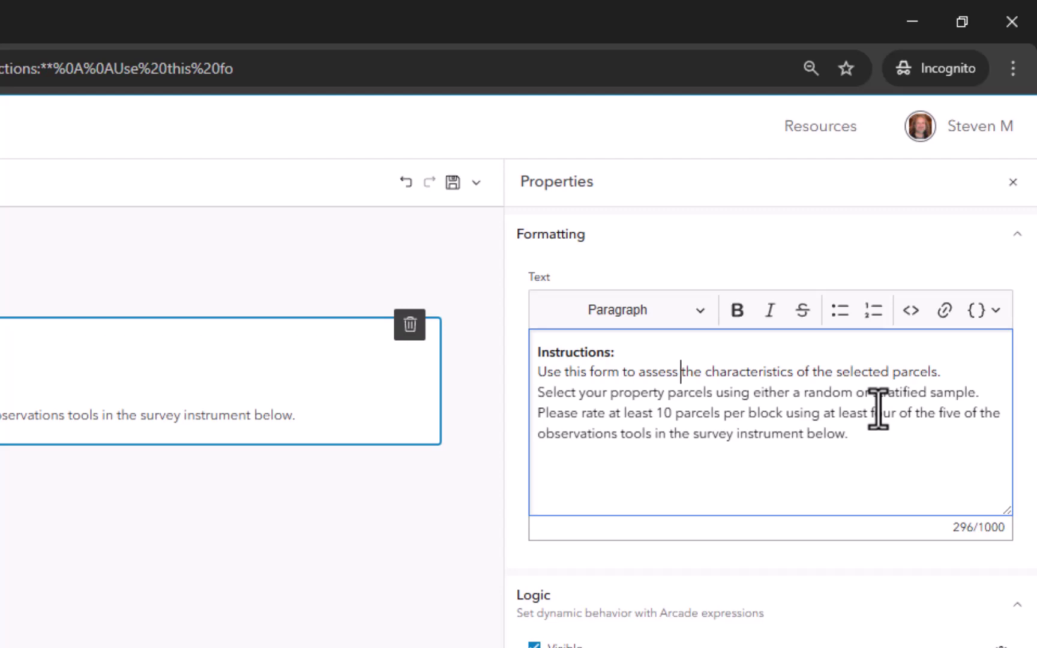
{"action": "key", "text": "Return"}
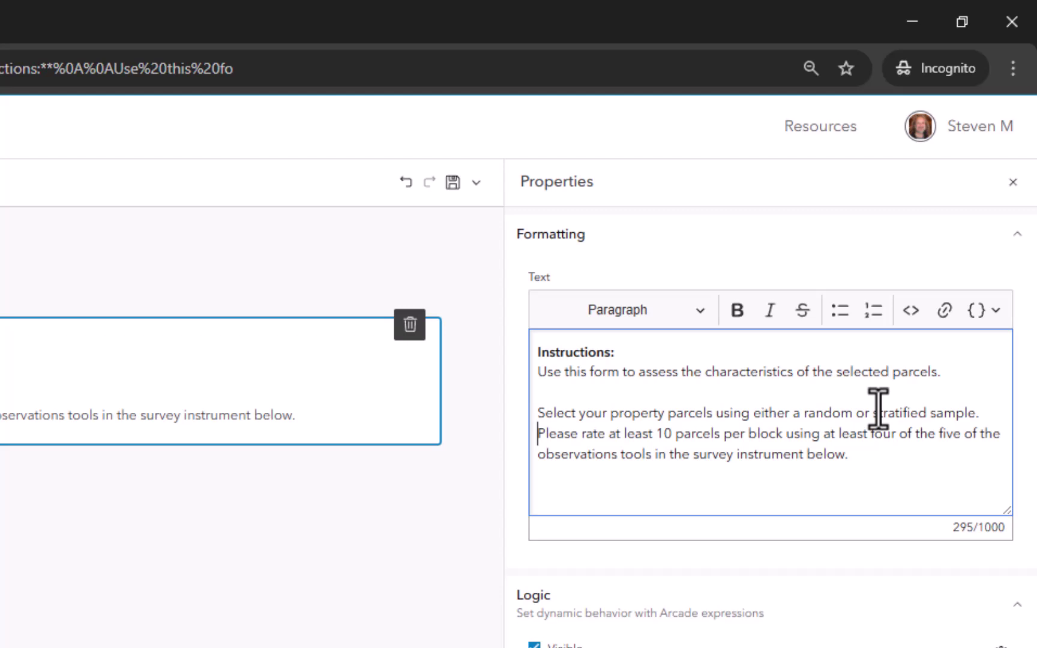
{"action": "key", "text": "Return"}
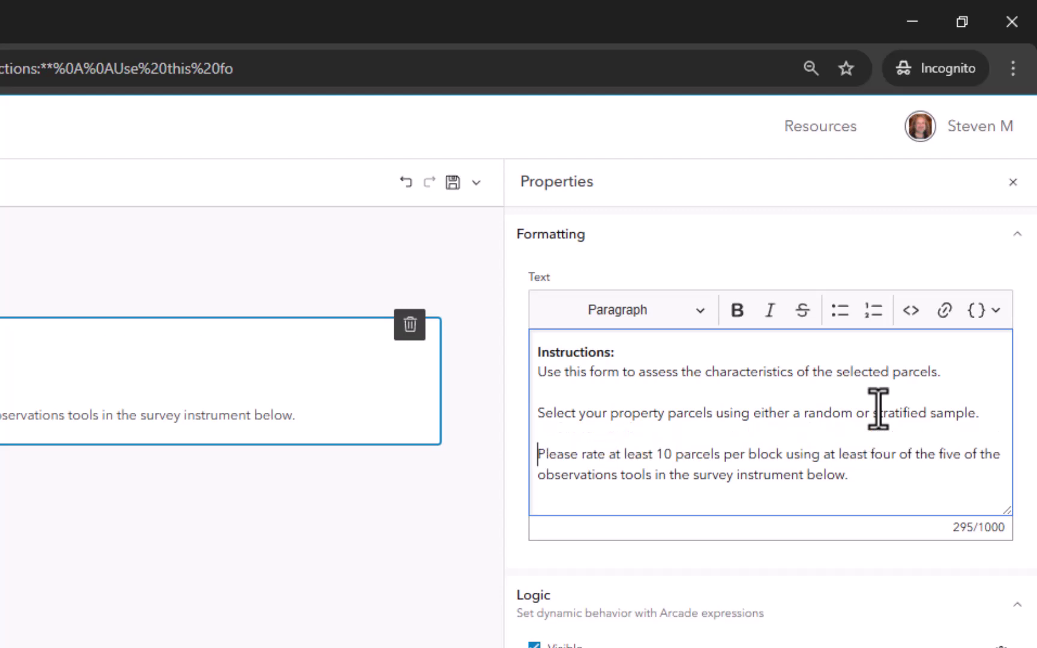
{"action": "key", "text": "ctrl+Right"}
{"action": "key", "text": "ctrl+Right"}
{"action": "type", "text": "or"}
{"action": "type", "text": "evaluate"}
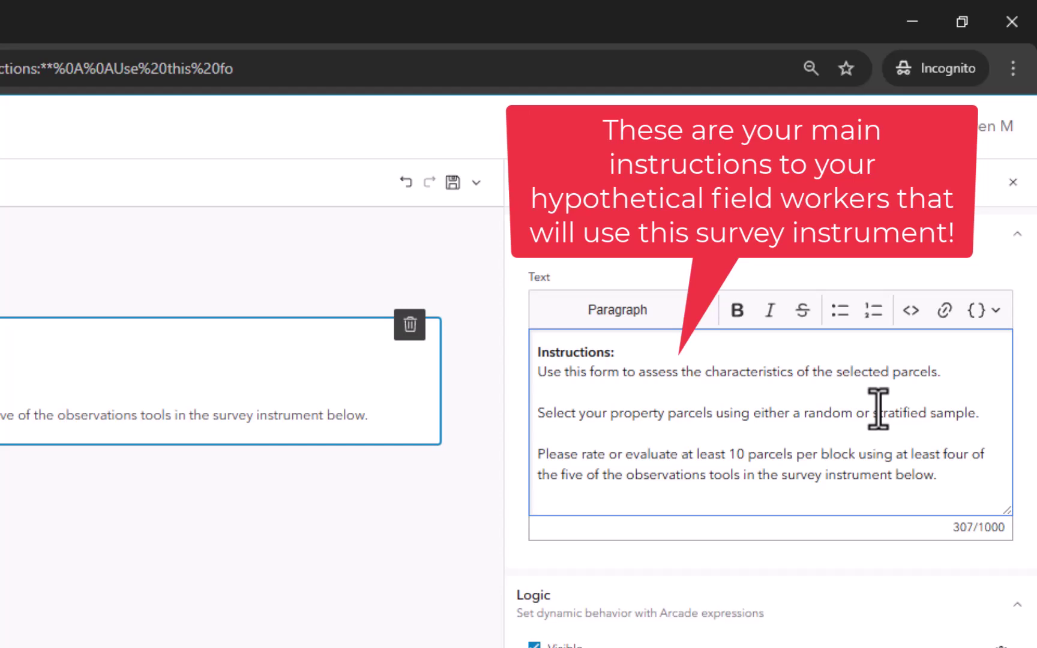
Change the form's title to "Neighborhood Assessment Tool"
{"action": "left_click", "coordinate": [174, 606]}
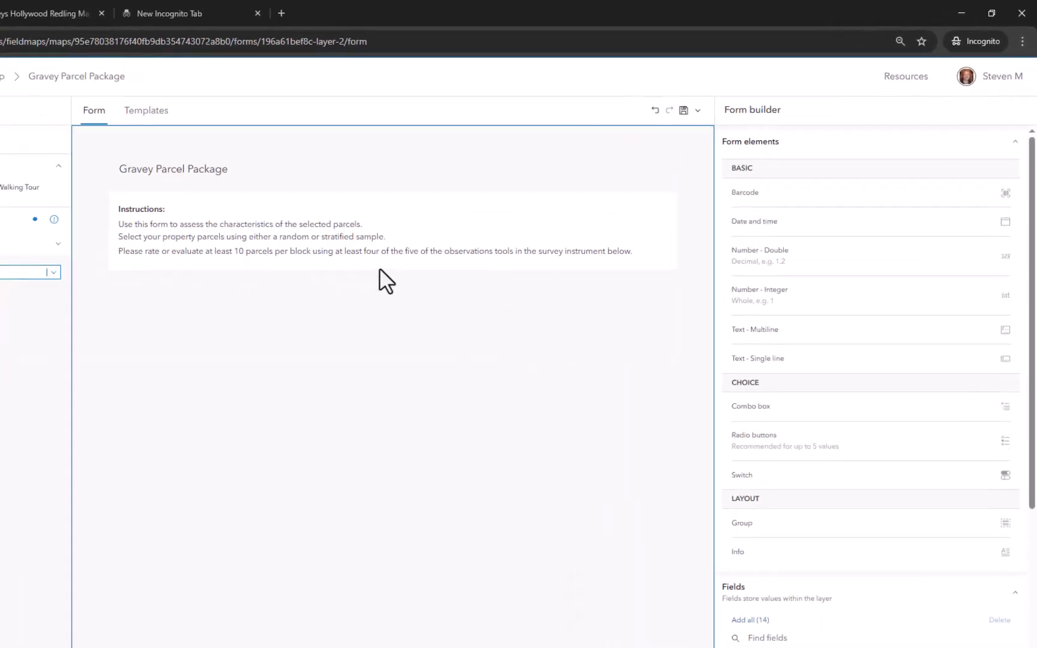
{"action": "left_click", "coordinate": [215, 171]}
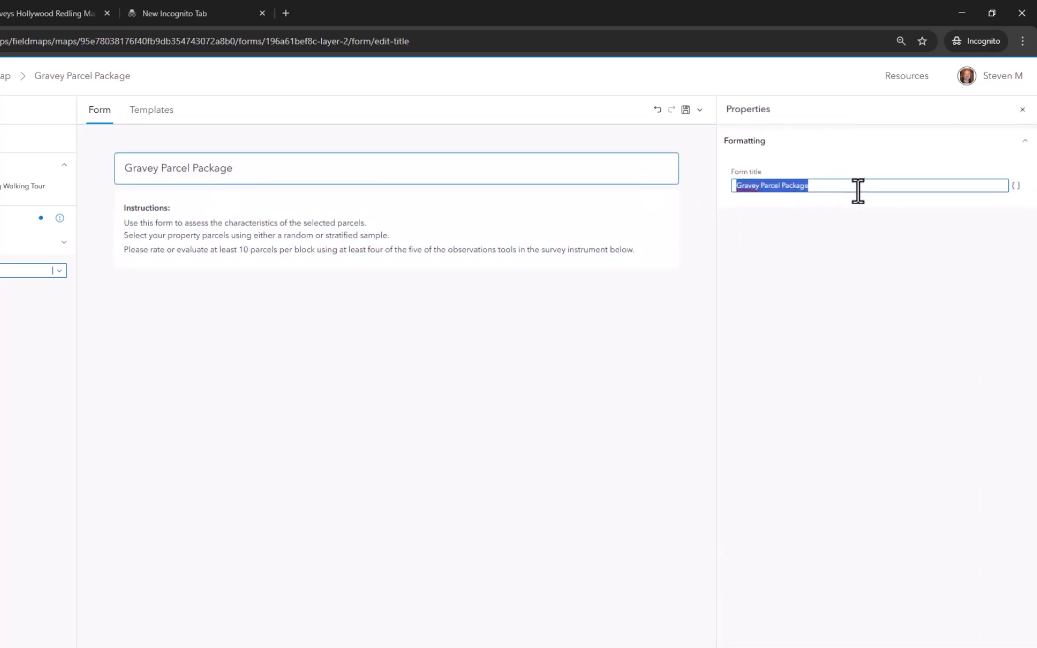
{"action": "type", "text": "Neighborhood Assessment Tool"}
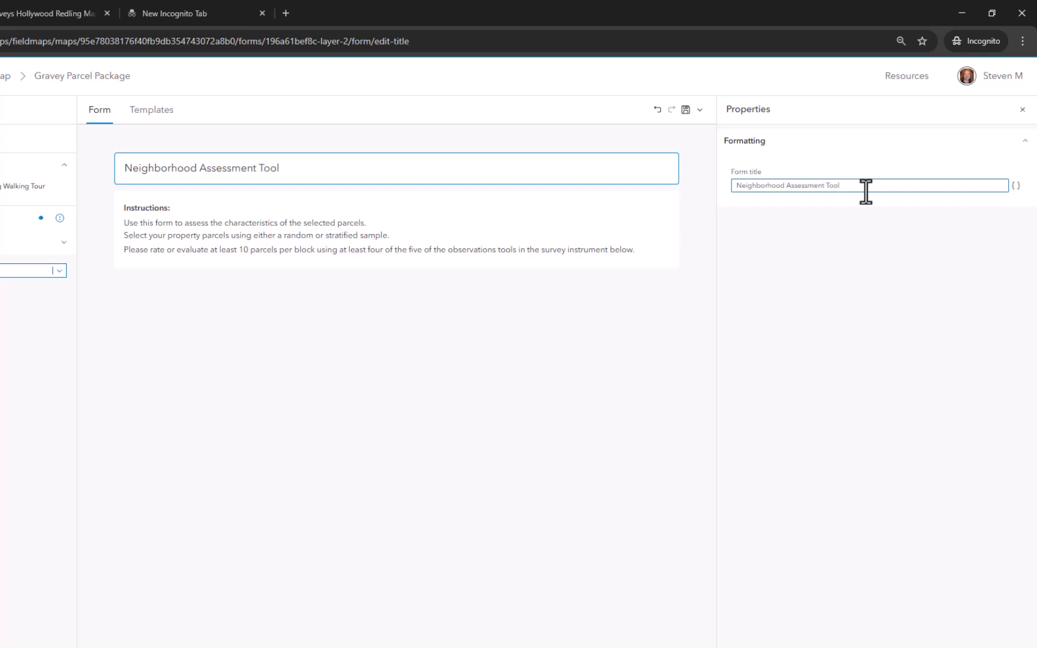
{"action": "left_click", "coordinate": [850, 267]}
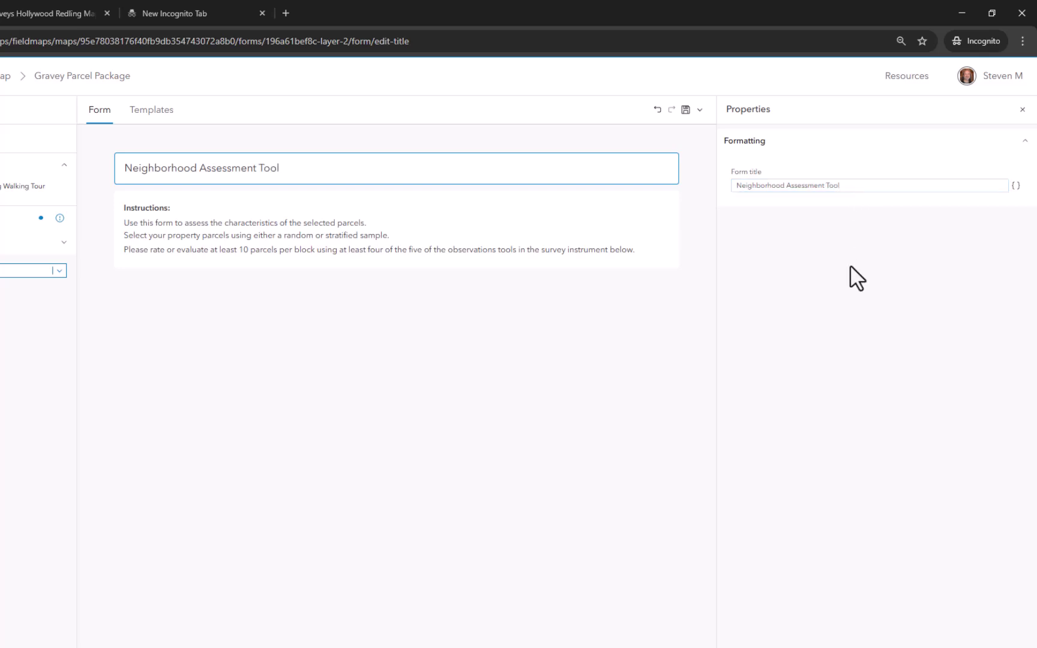
Add the required fields that the form is missing and save the form to the map
{"action": "left_click", "coordinate": [686, 110]}
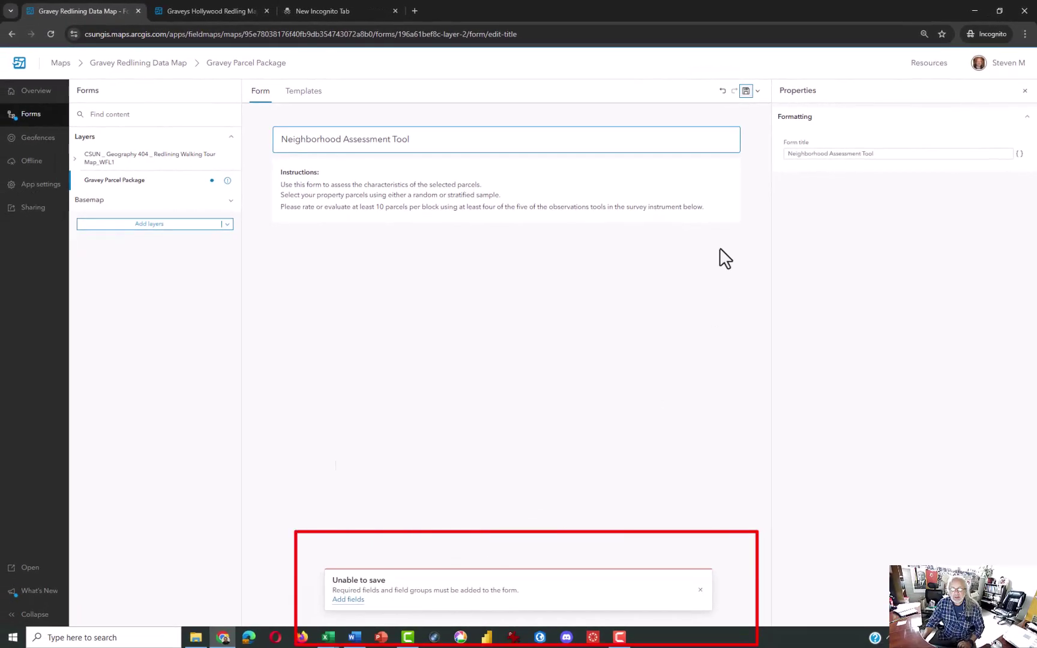
{"action": "left_click", "coordinate": [353, 603]}
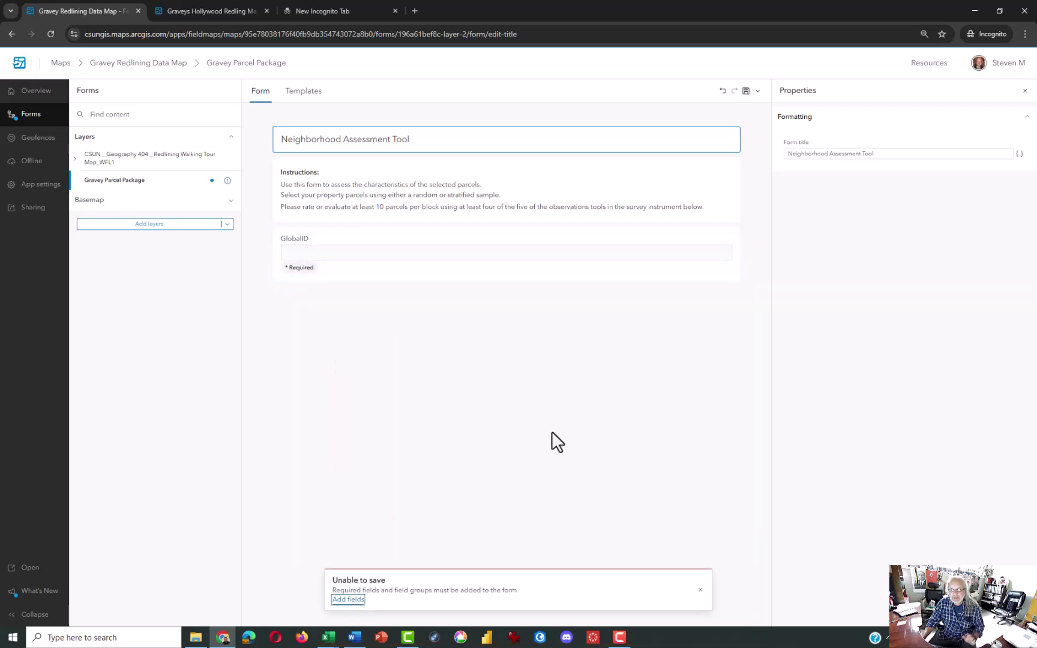
{"action": "left_click", "coordinate": [746, 92]}
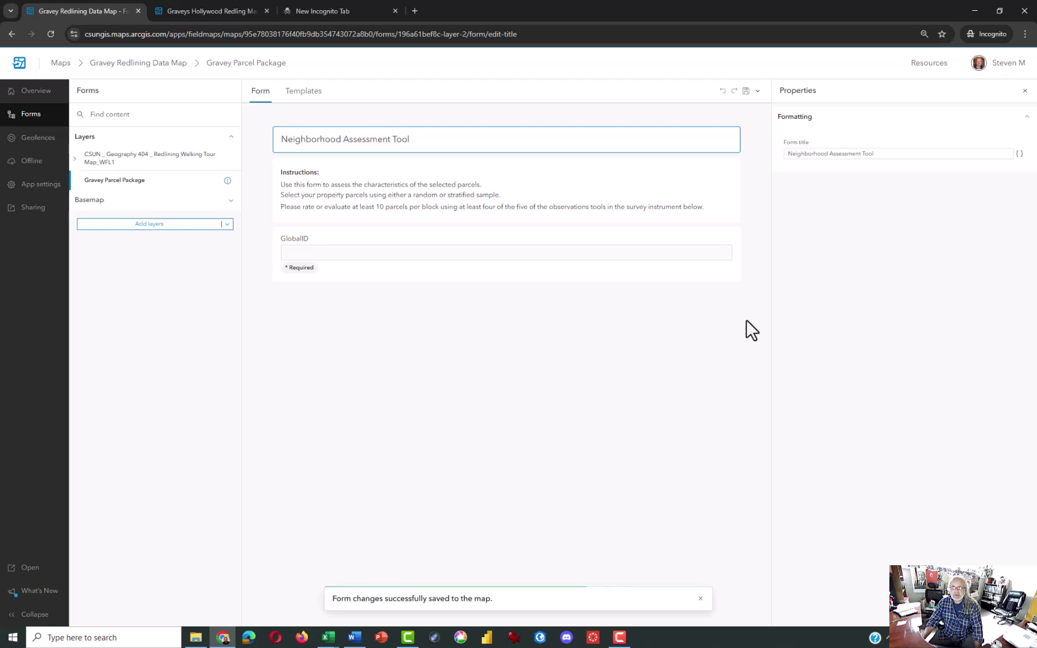
Add the Address field between the instructions and the GlobalID field and make it non-editable
{"action": "left_click", "coordinate": [746, 320]}
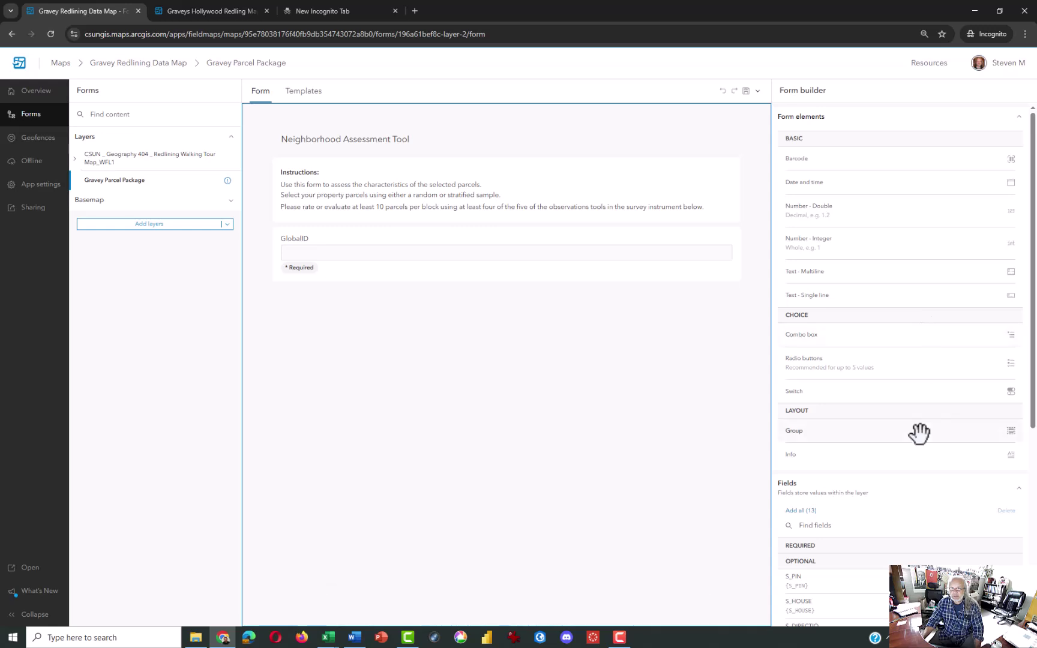
{"action": "scroll", "coordinate": [919, 432], "scroll_direction": "down", "scroll_amount": 5}
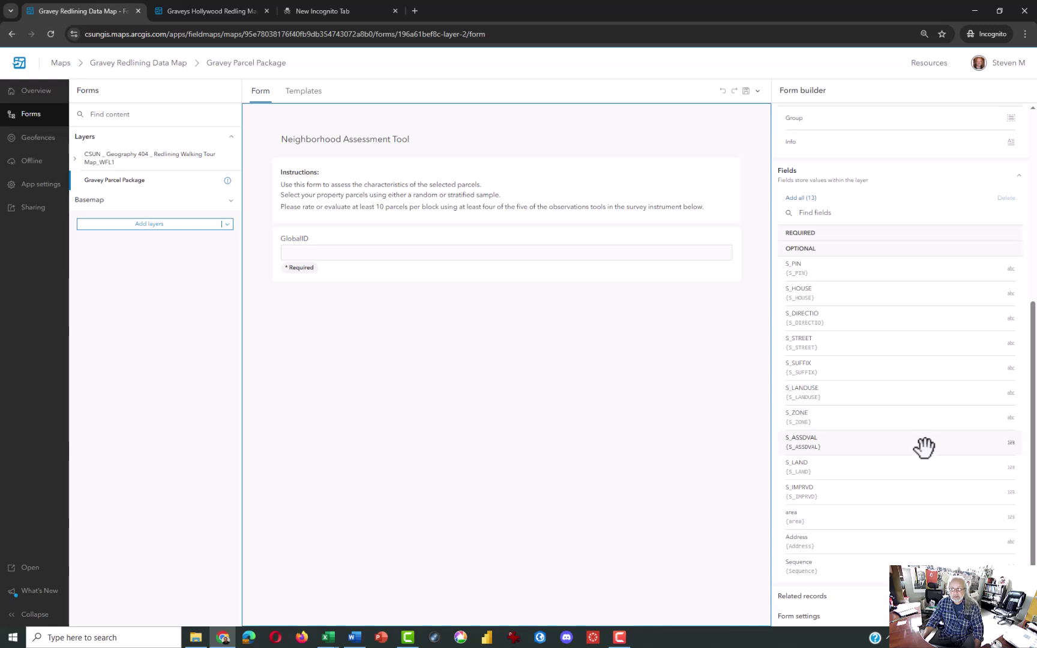
{"action": "left_click_drag", "start_coordinate": [880, 544], "coordinate": [455, 230]}
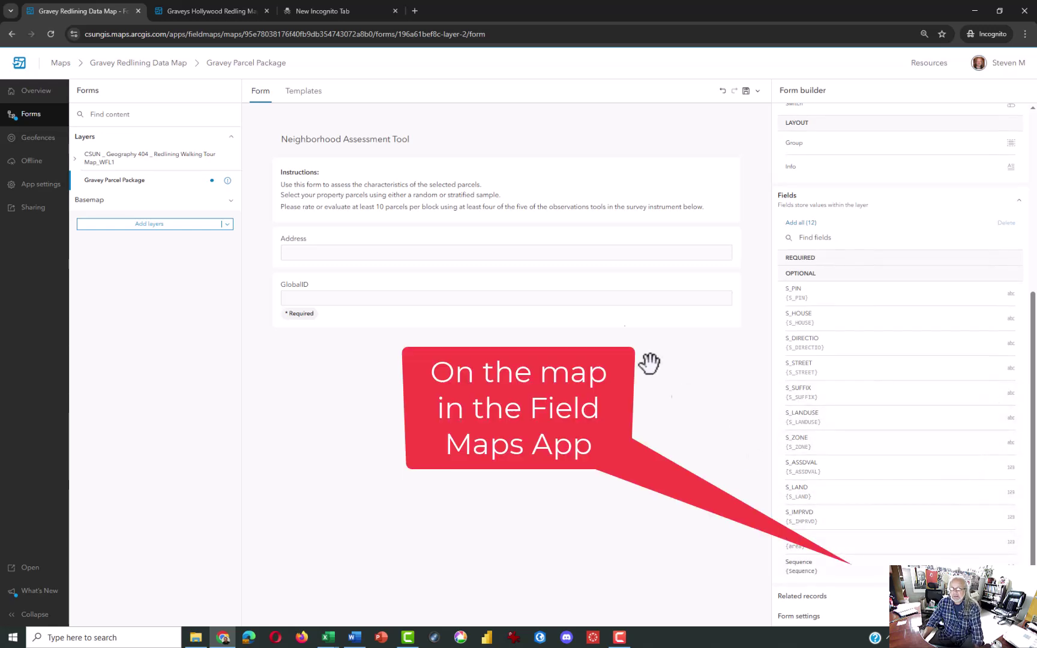
{"action": "left_click", "coordinate": [515, 243]}
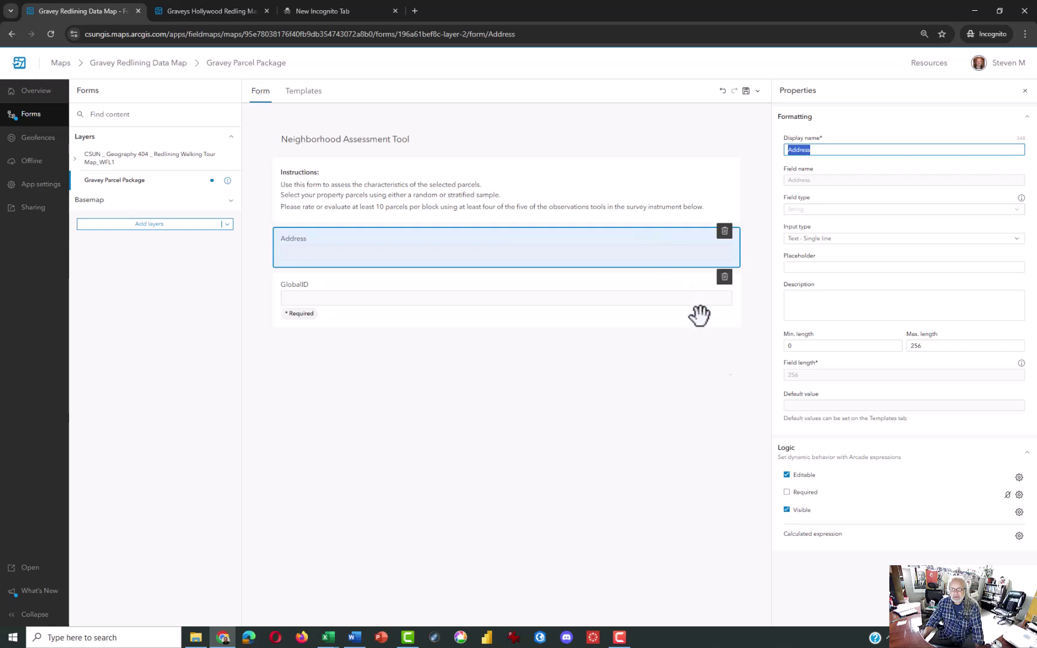
{"action": "left_click", "coordinate": [787, 475]}
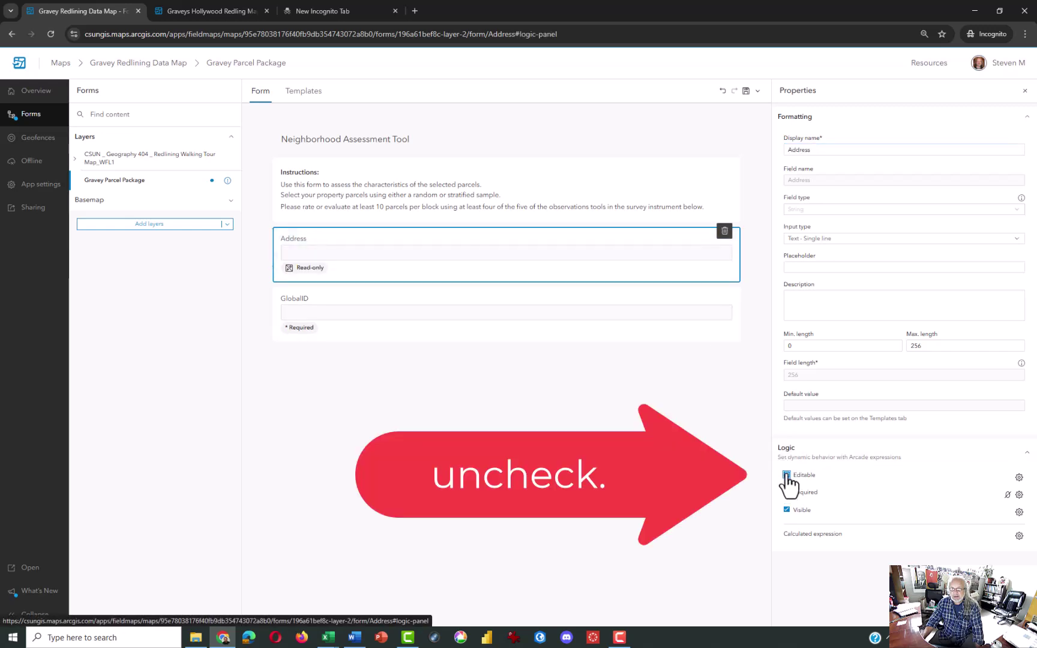
Give the Address field the description "Make sure you are assessing this address."
{"action": "left_click", "coordinate": [820, 301]}
{"action": "type", "text": "Use"}
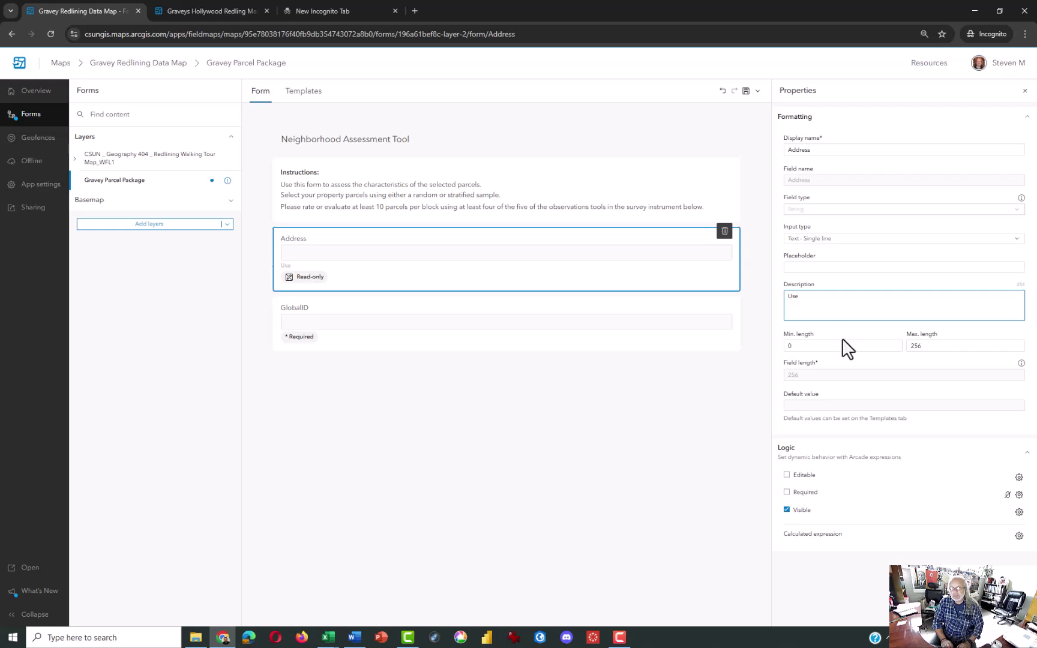
{"action": "key", "text": "ctrl+a"}
{"action": "type", "text": "Make sure you are assessing this"}
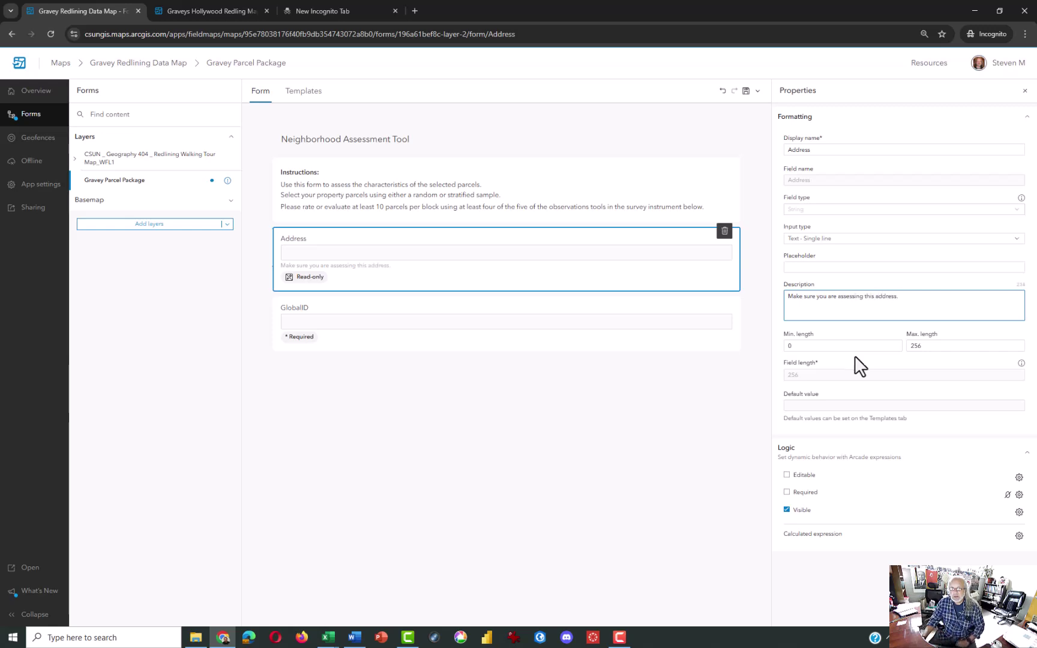
Add a Number - Integer element between Address and GlobalID with the display name "Windows"
{"action": "left_click", "coordinate": [674, 487]}
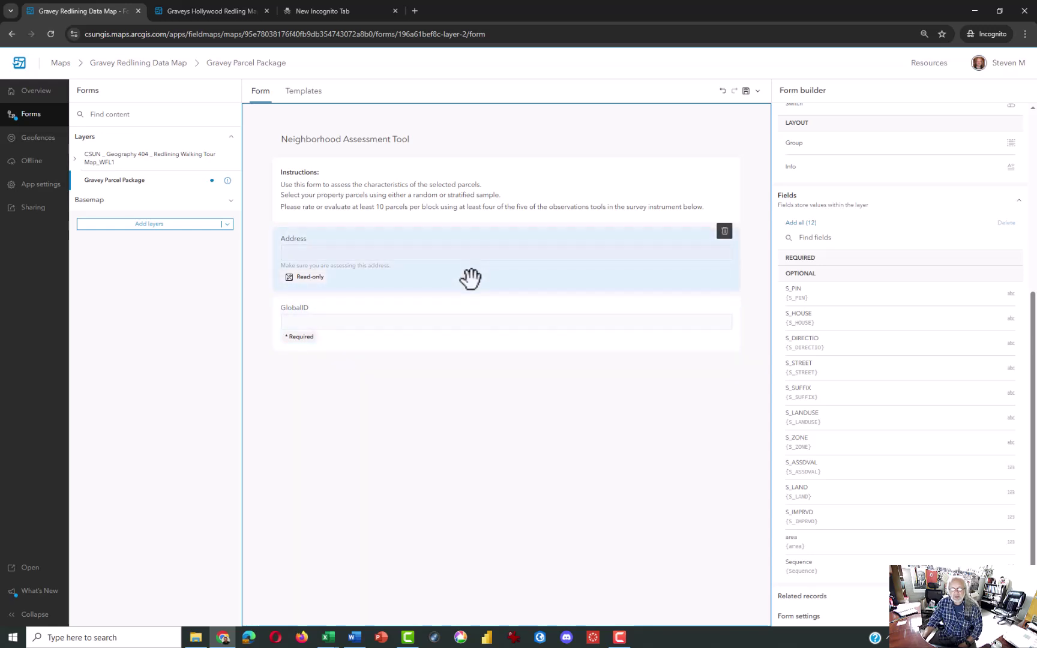
{"action": "scroll", "coordinate": [913, 256], "scroll_direction": "up", "scroll_amount": 5}
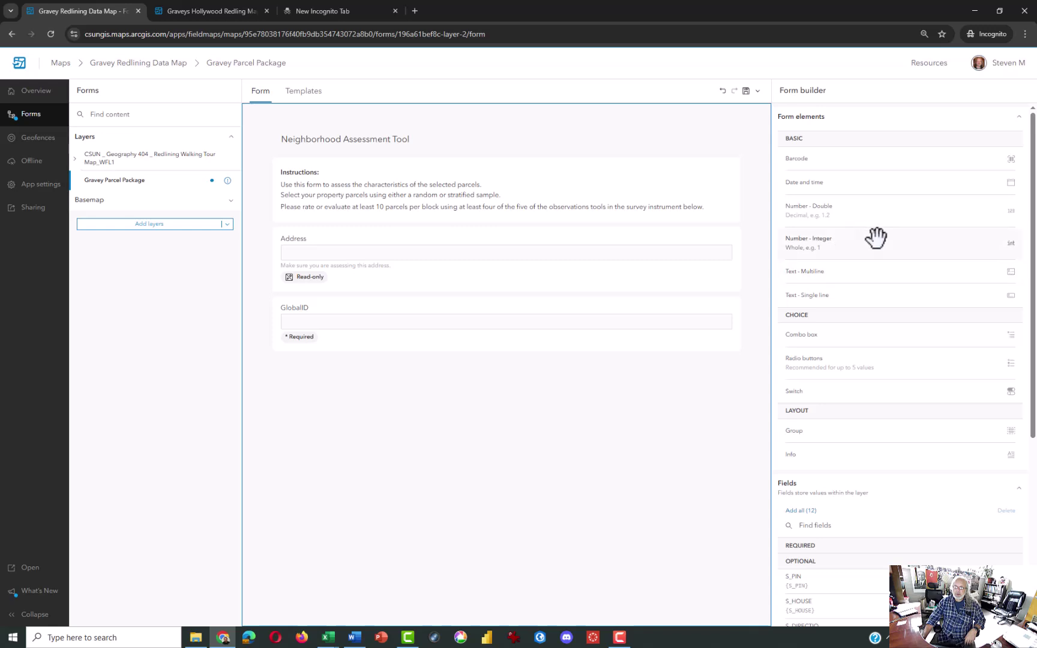
{"action": "left_click_drag", "start_coordinate": [876, 244], "coordinate": [556, 329]}
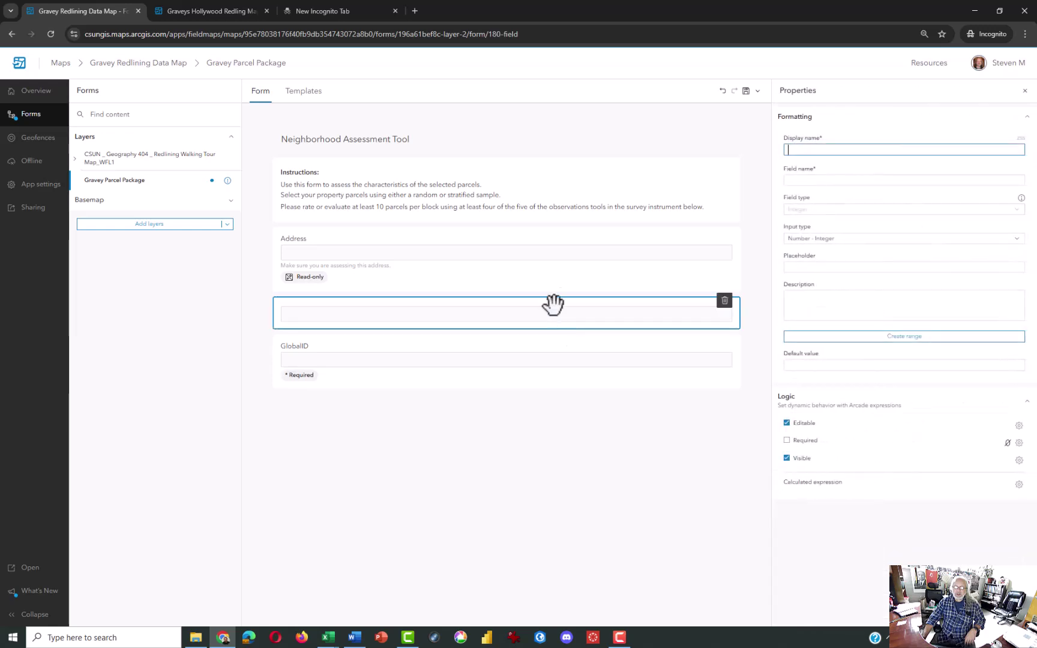
{"action": "type", "text": "W"}
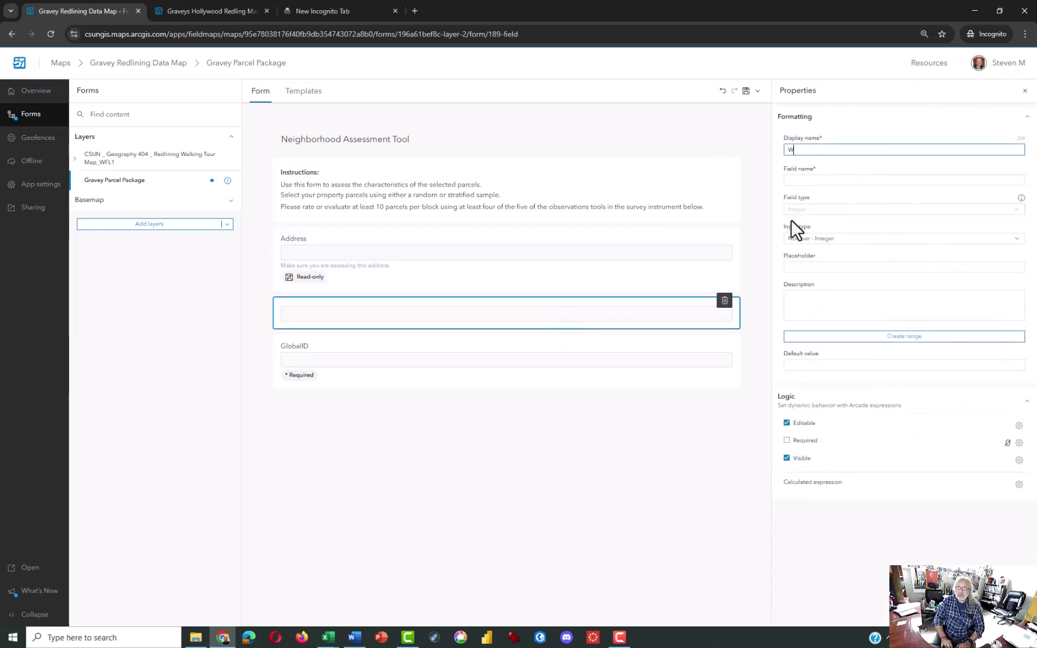
{"action": "type", "text": "indows"}
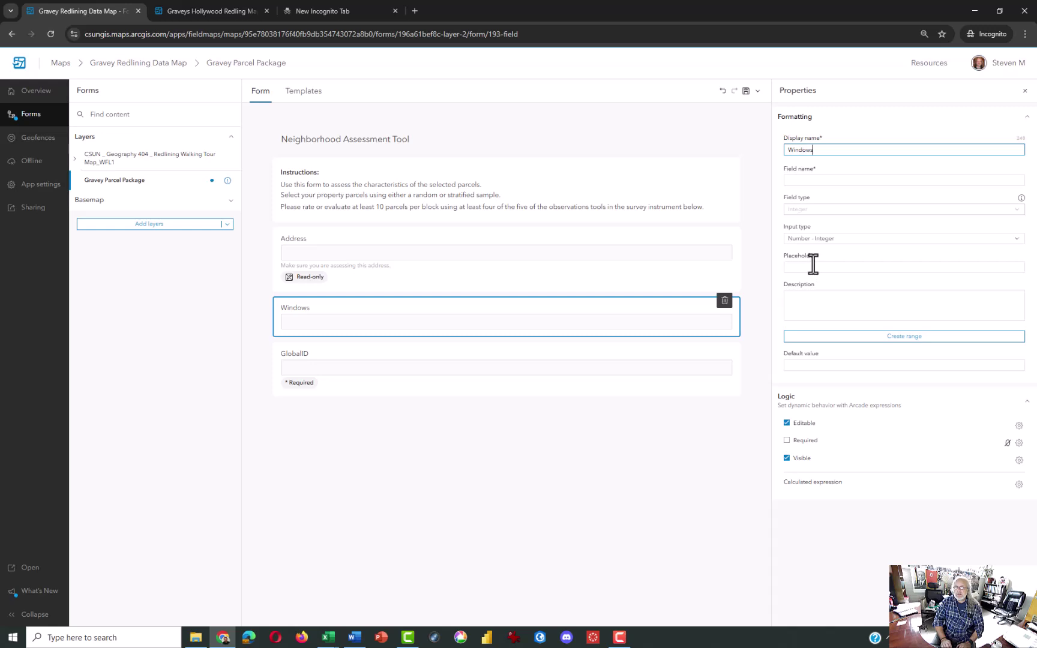
Set the Windows field's description to "Count the number of windows facing the street and enter the value below."
{"action": "key", "text": "Tab"}
{"action": "key", "text": "Tab"}
{"action": "key", "text": "Tab"}
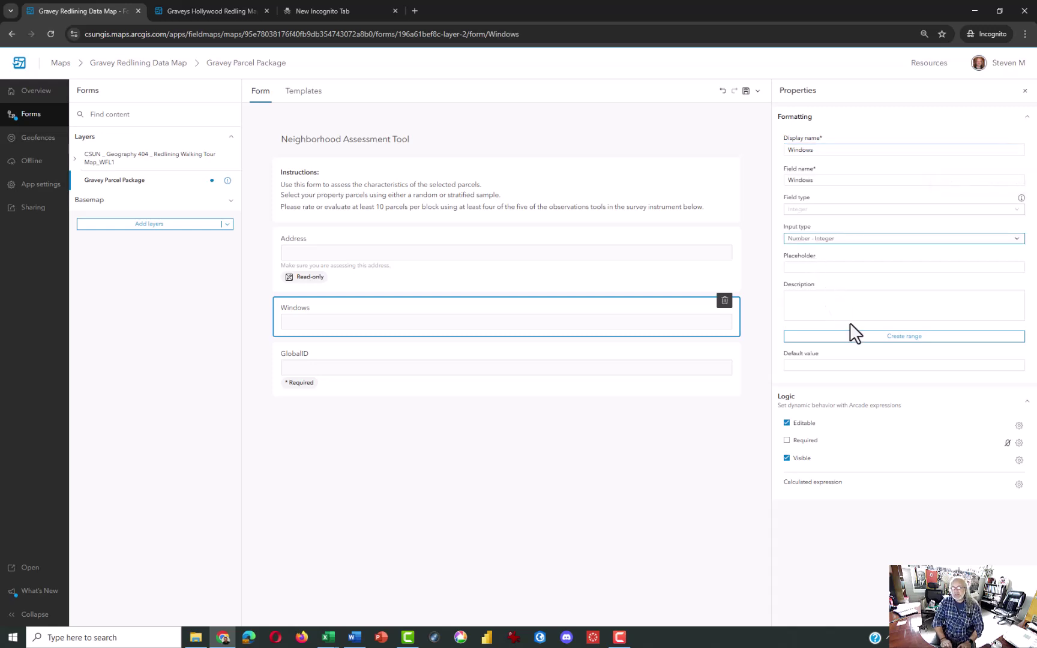
{"action": "left_click", "coordinate": [859, 303]}
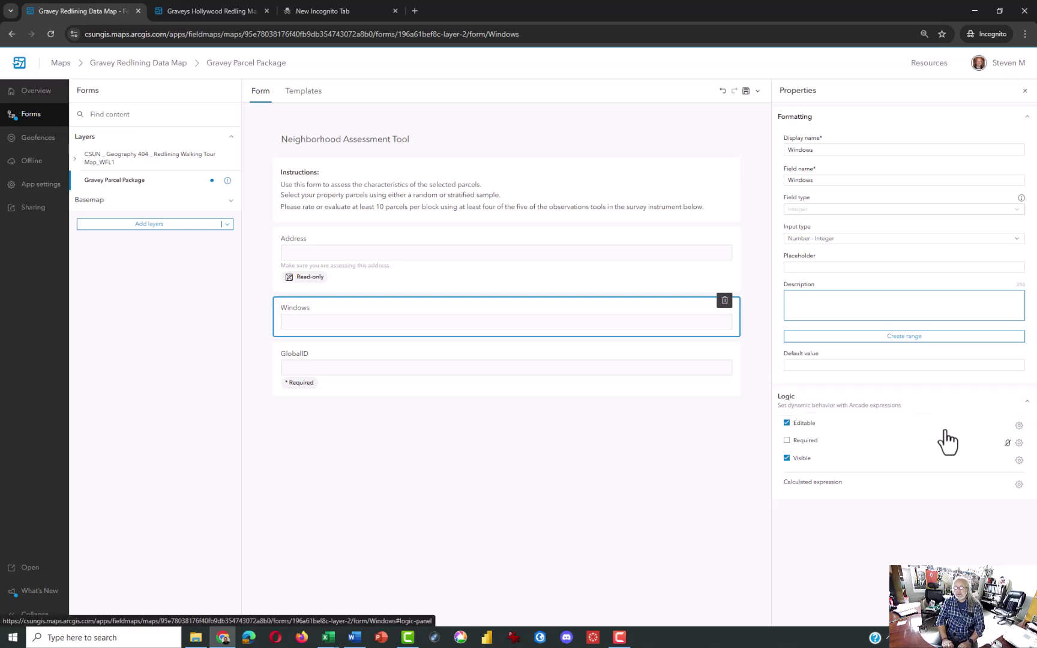
{"action": "type", "text": "Count the number of windows facing the "}
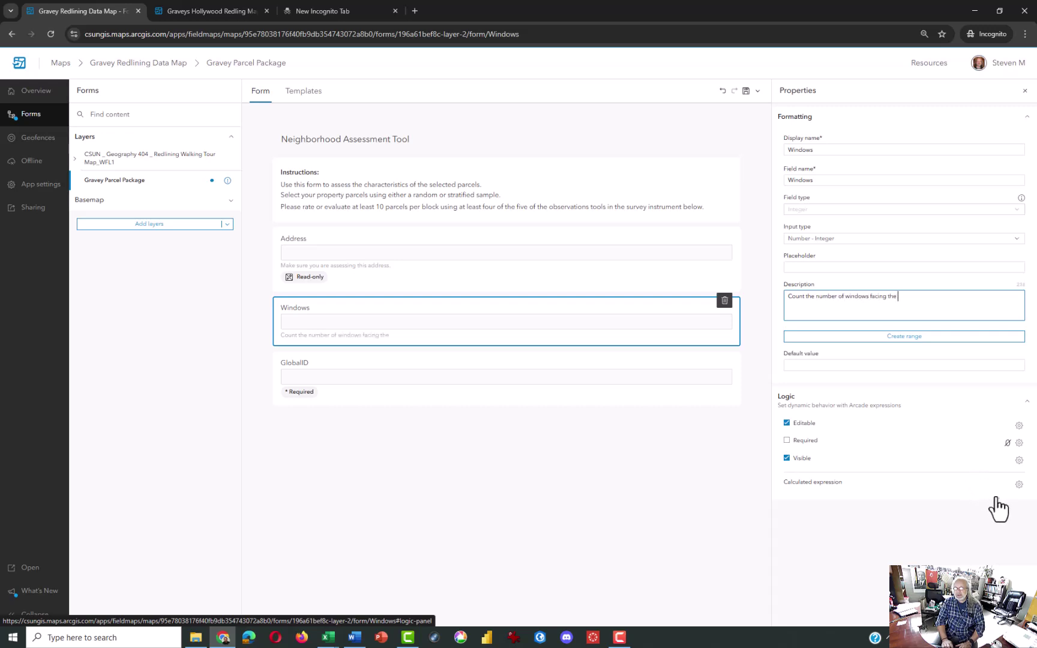
{"action": "type", "text": "street and enter the value below."}
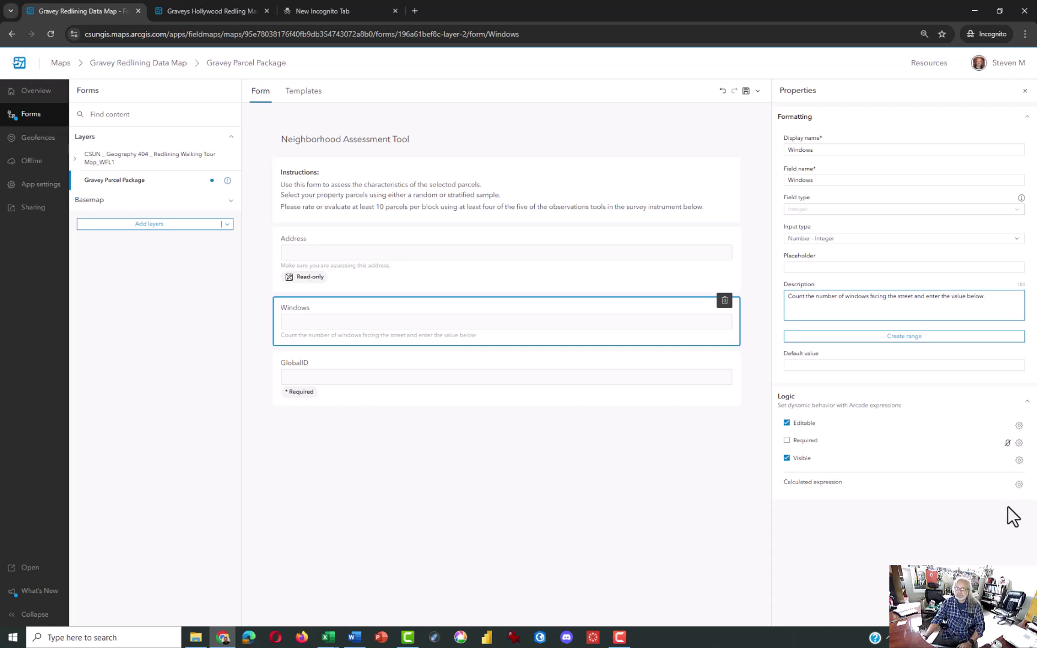
Create a value range for the Windows field with minimum 0 and maximum 30
{"action": "left_click", "coordinate": [928, 339]}
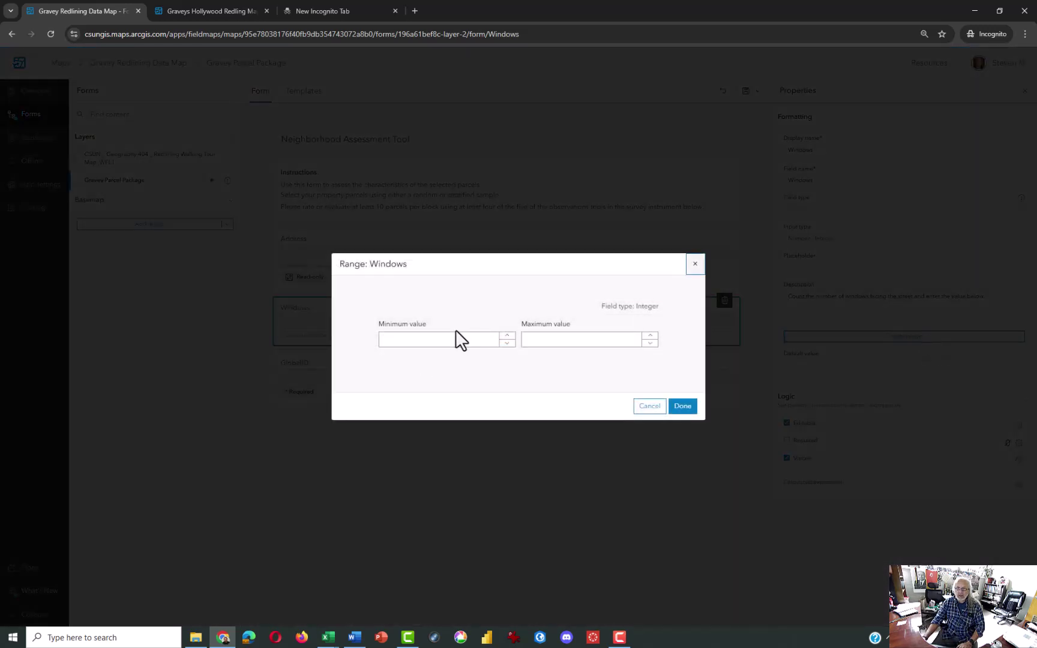
{"action": "left_click", "coordinate": [456, 334]}
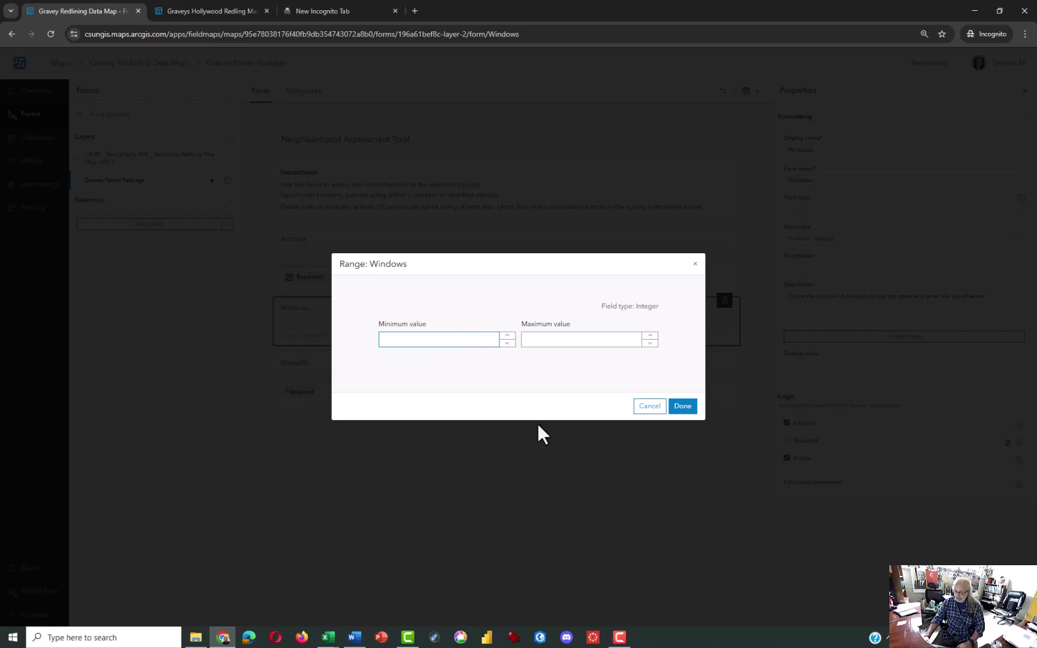
{"action": "type", "text": "0"}
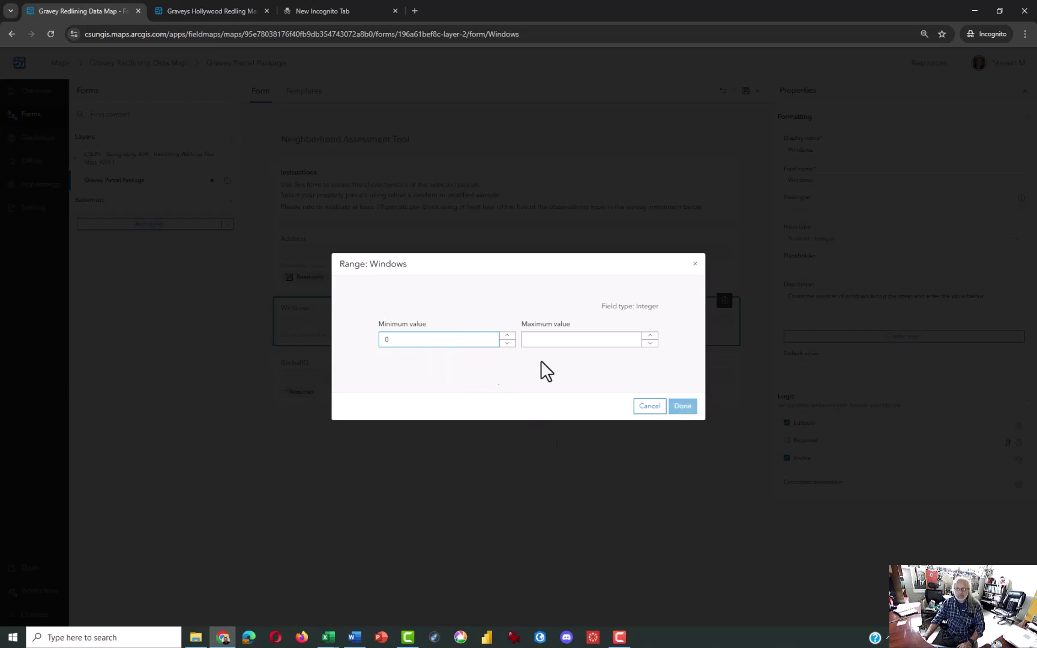
{"action": "left_click", "coordinate": [566, 336]}
{"action": "type", "text": "20"}
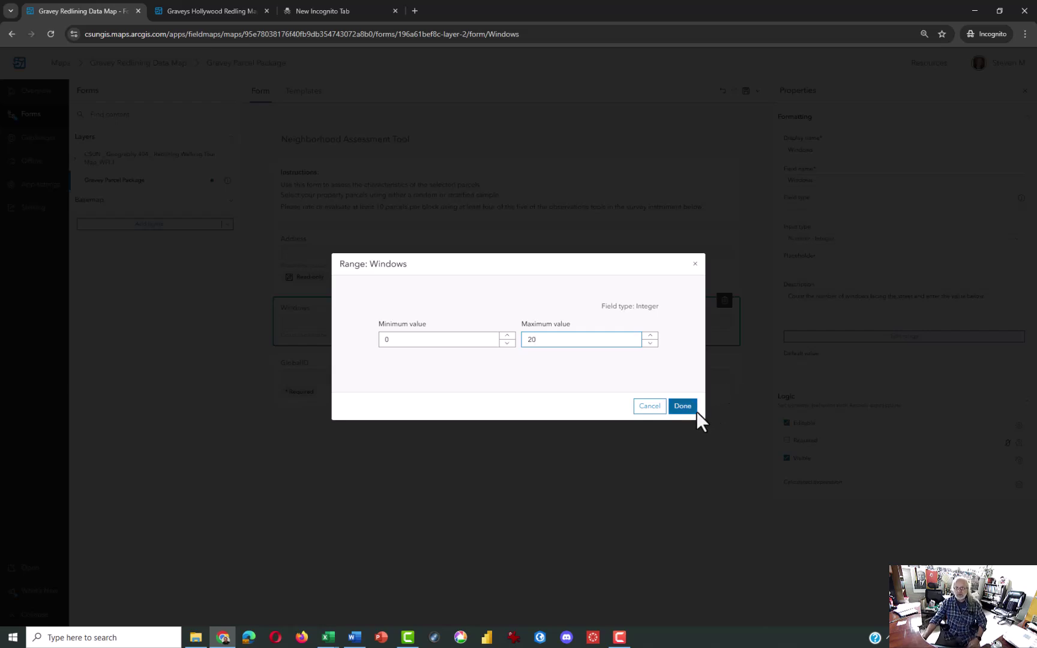
{"action": "type", "text": "30"}
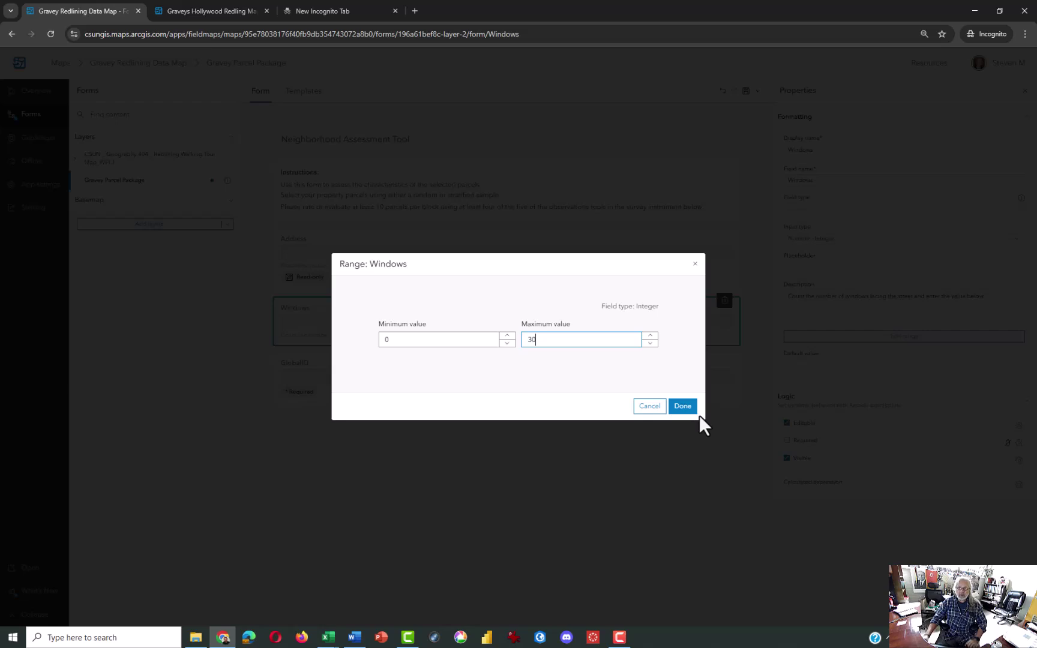
{"action": "left_click", "coordinate": [682, 408]}
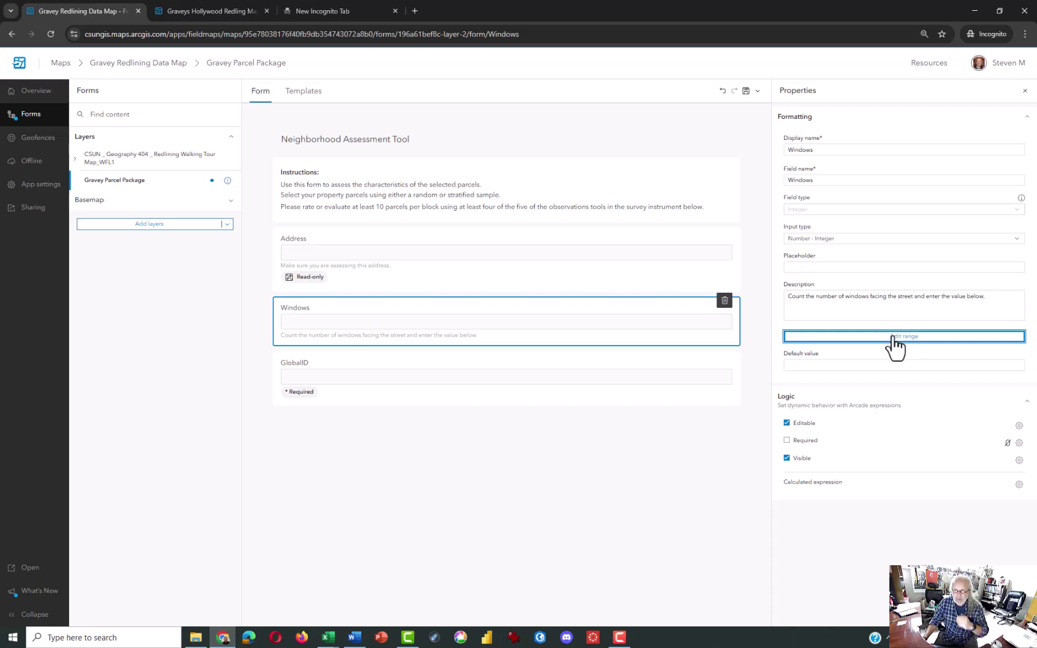
Add a Combo box element between Windows and GlobalID with the display name "Cracks in Sidewalk"
{"action": "left_click", "coordinate": [649, 468]}
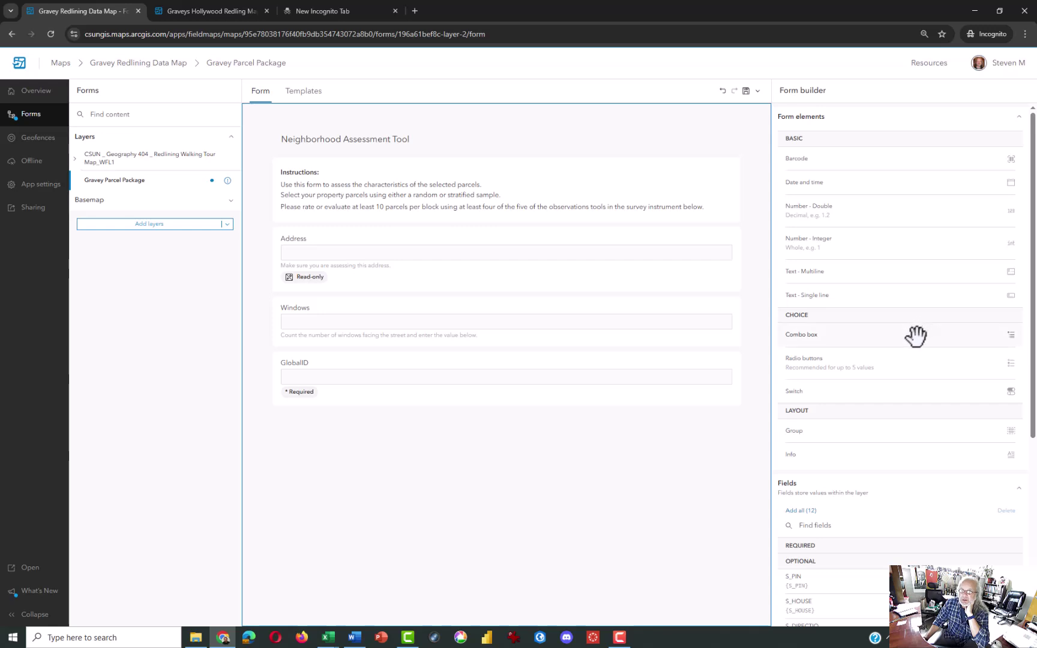
{"action": "left_click_drag", "start_coordinate": [916, 335], "coordinate": [598, 374]}
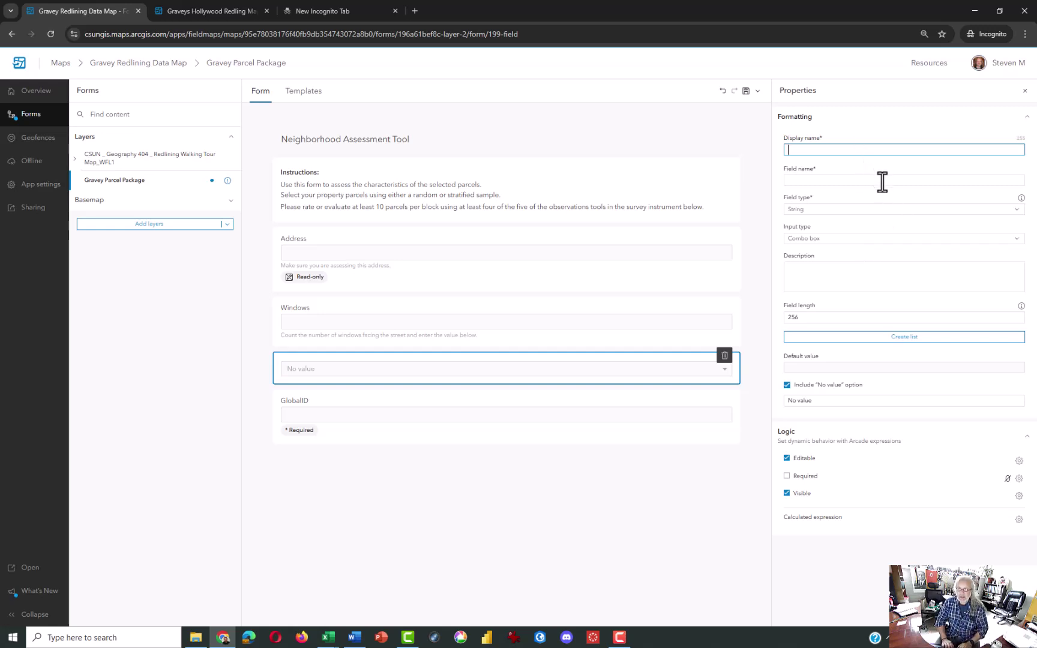
{"action": "type", "text": "Crack"}
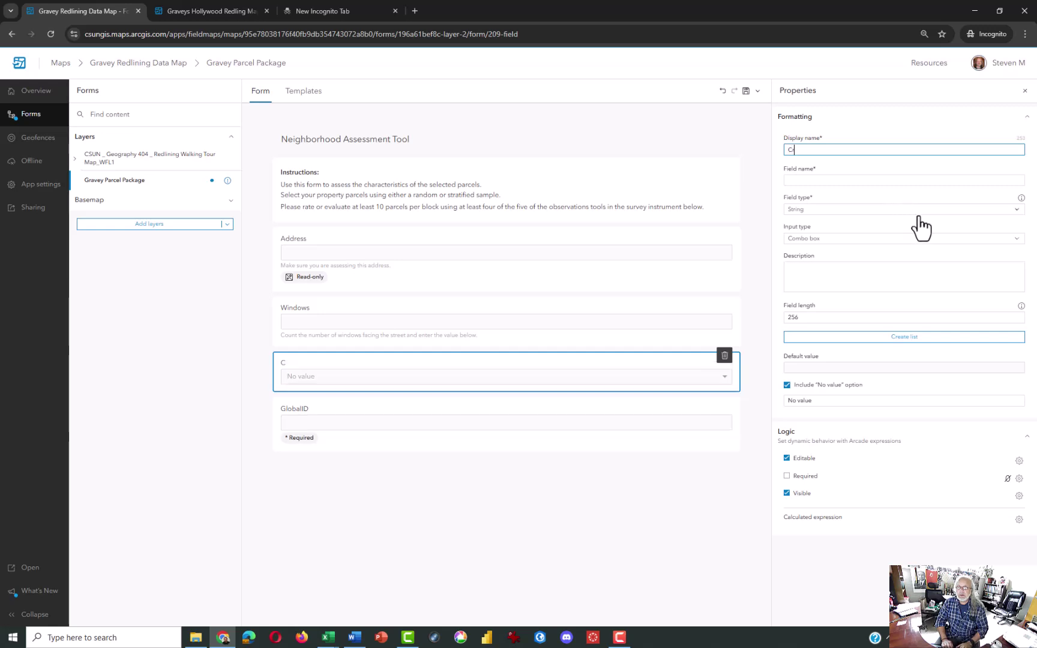
{"action": "type", "text": "s in Sidewalk"}
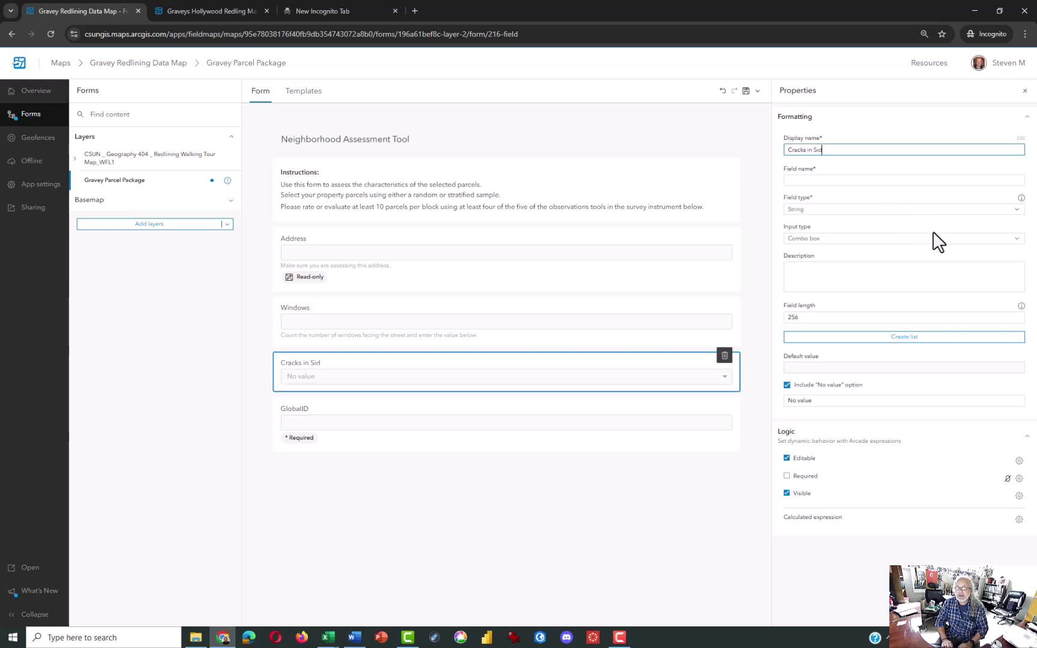
Set the Cracks in Sidewalk description to "Count the number of cracks in the sidewalk and characterize it by the range of options below."
{"action": "key", "text": "Tab"}
{"action": "key", "text": "Tab"}
{"action": "key", "text": "Tab"}
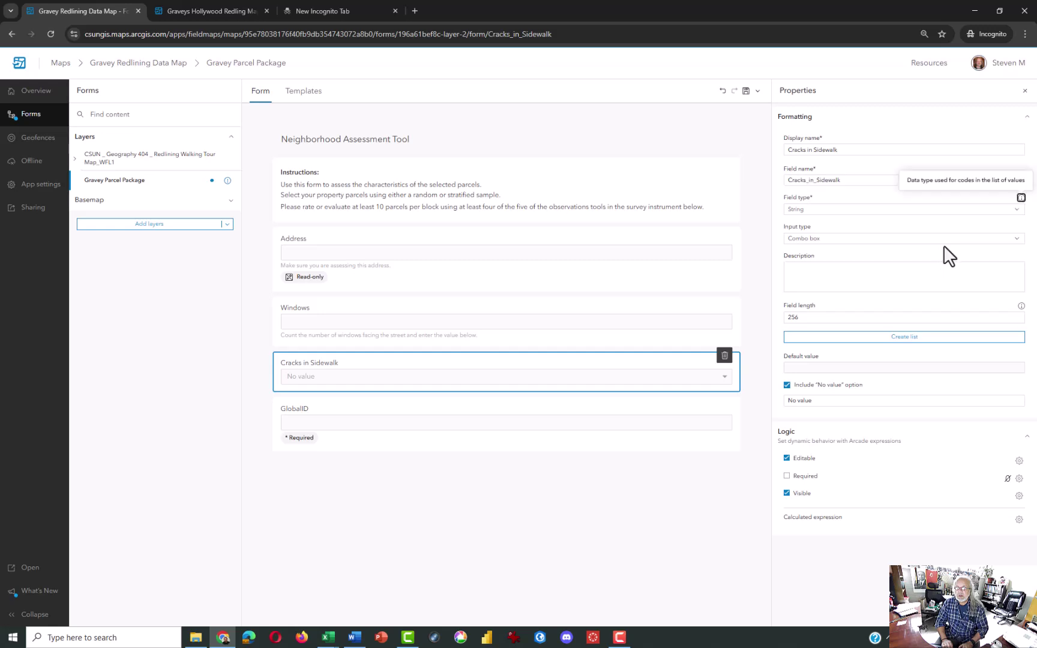
{"action": "type", "text": "C"}
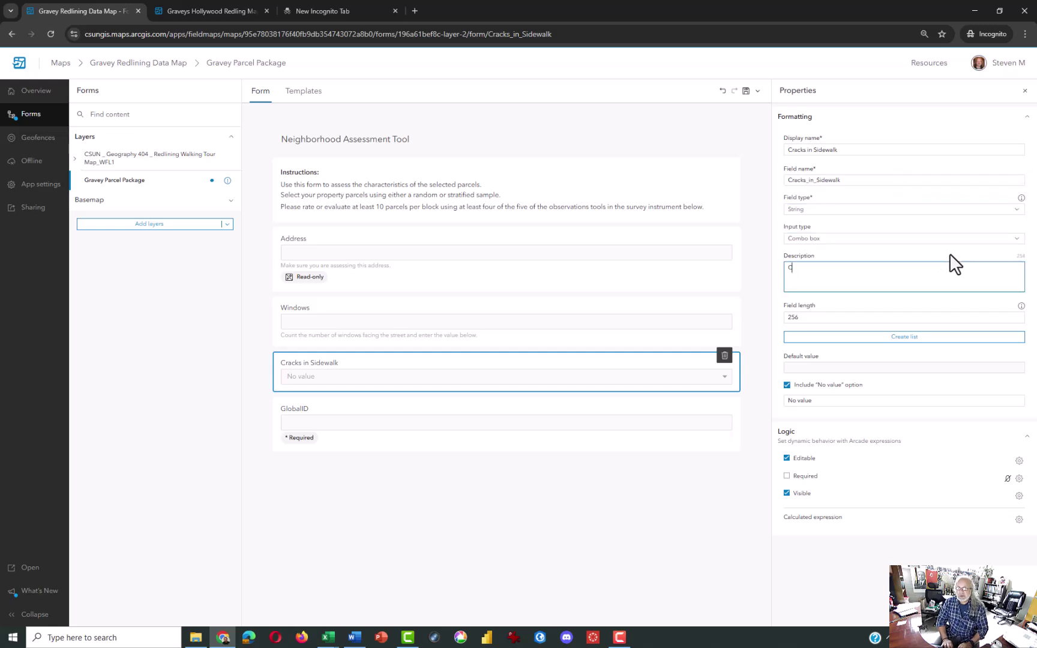
{"action": "type", "text": "ount the numb"}
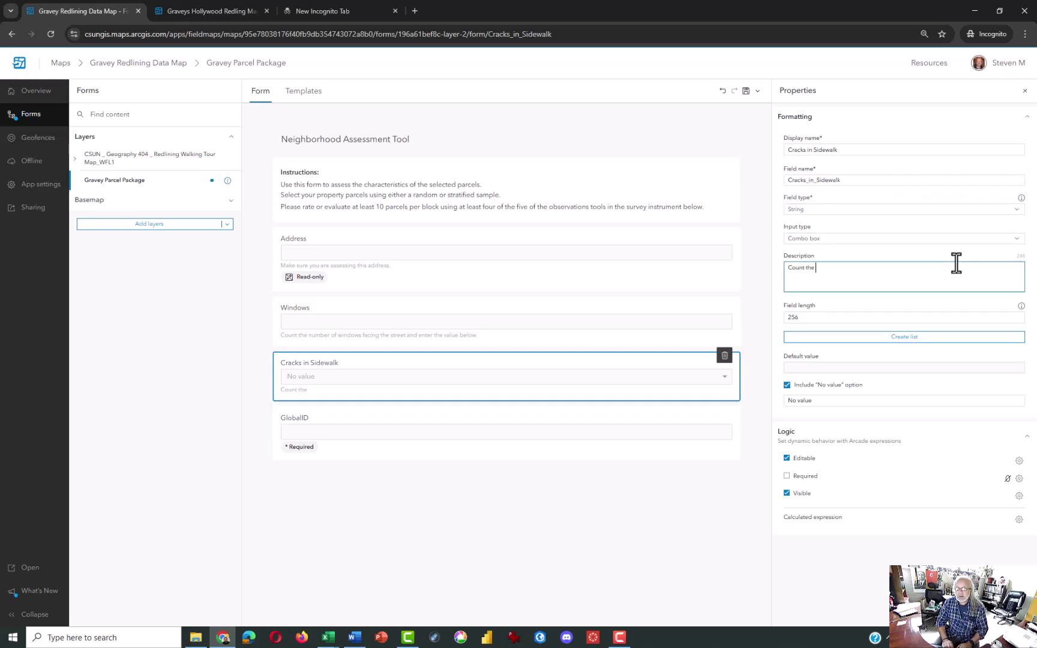
{"action": "type", "text": "er of"}
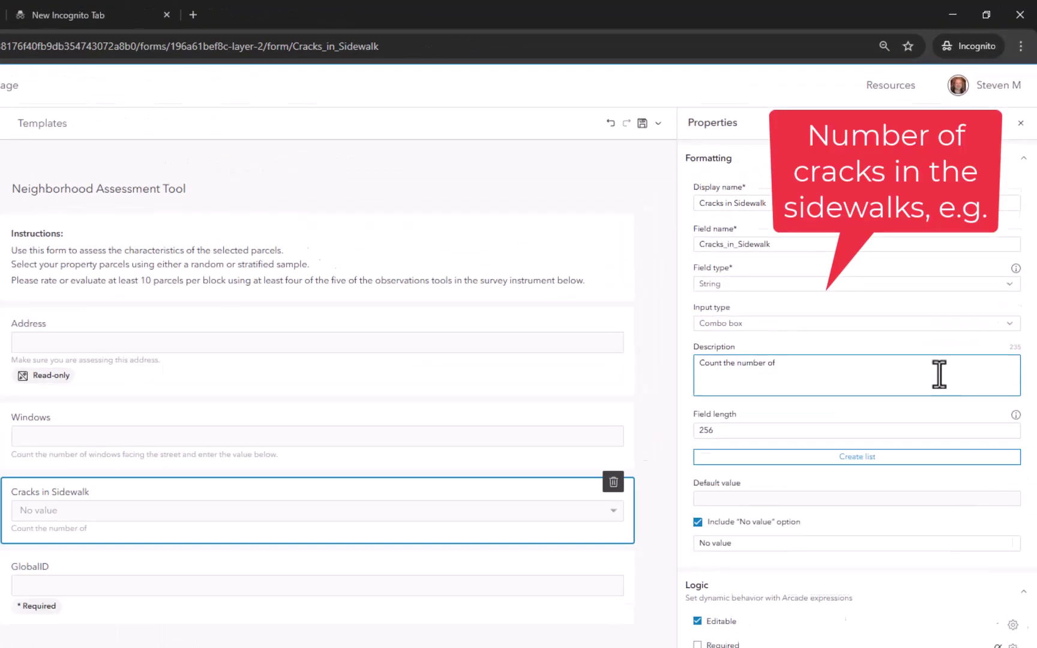
{"action": "type", "text": "cracks in the sidewalk and characterize it by the range of options below."}
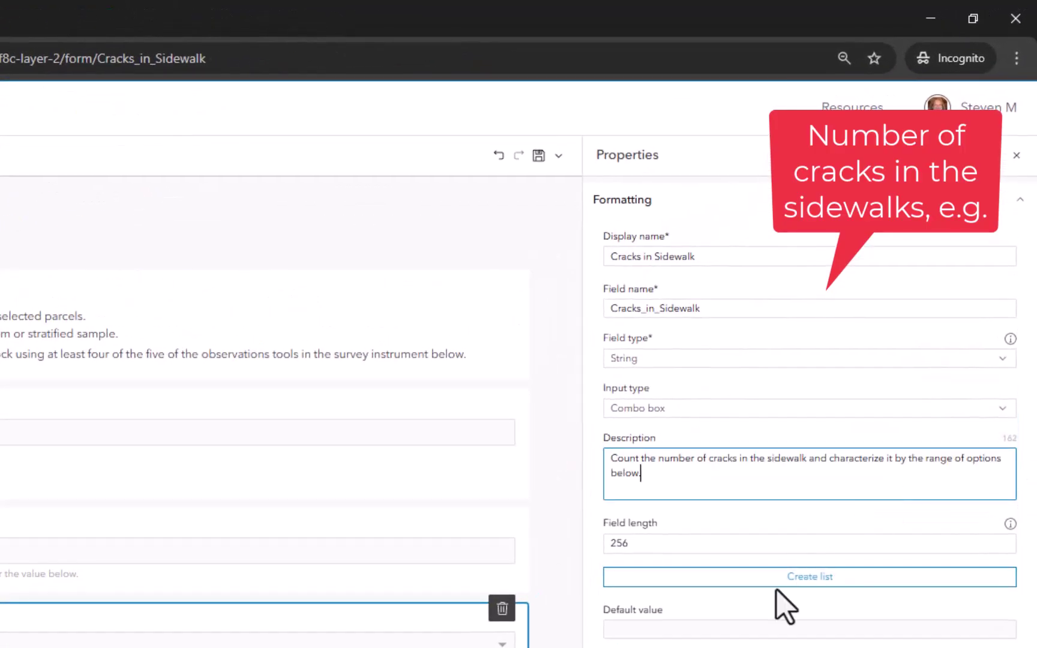
Start a list of values for Cracks in Sidewalk with the first label "Smooth - no cracks"
{"action": "left_click", "coordinate": [888, 340]}
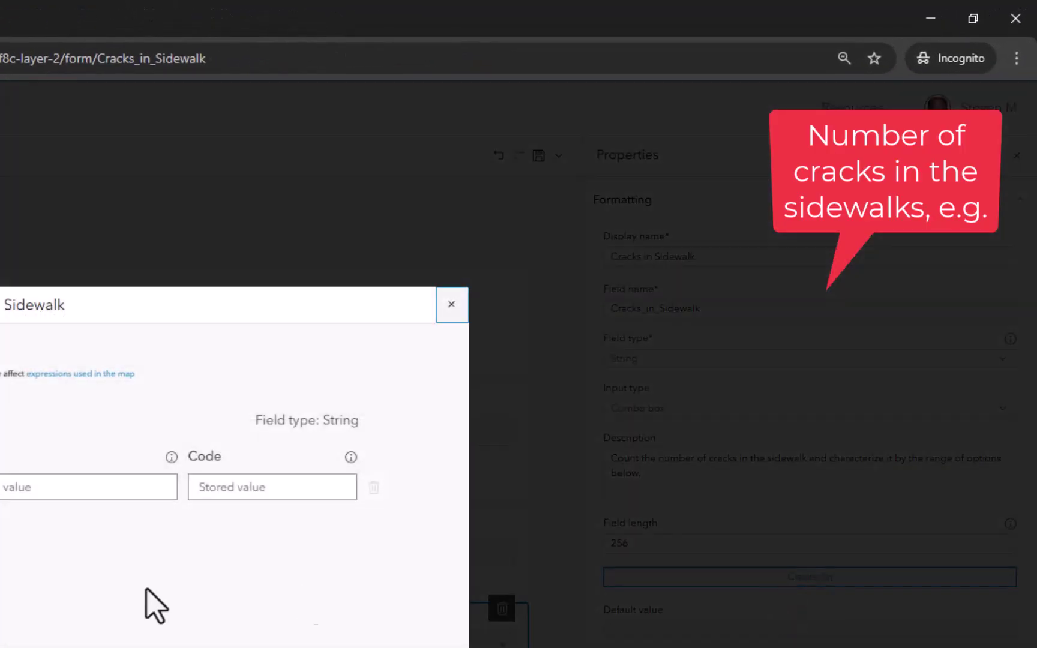
{"action": "left_click", "coordinate": [43, 489]}
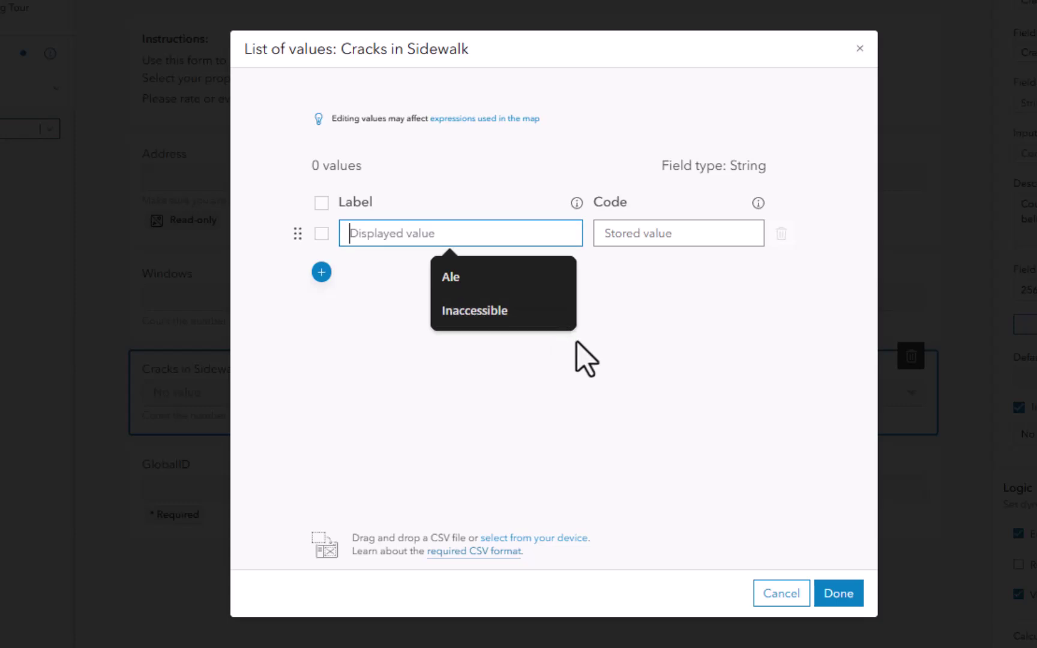
{"action": "type", "text": "Smooth"}
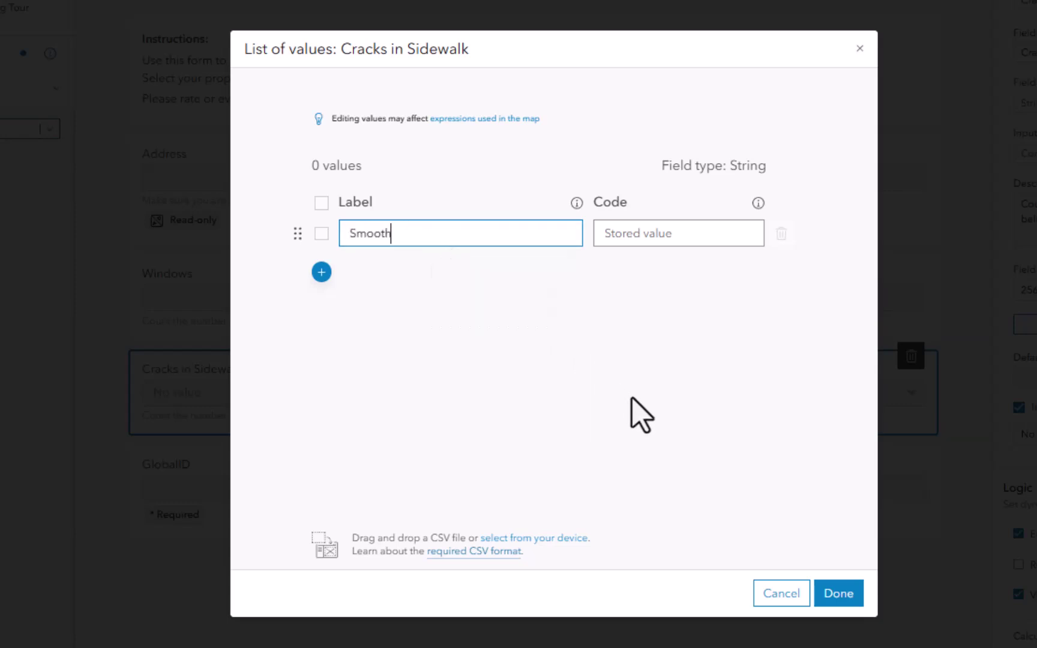
{"action": "type", "text": " - no crakc"}
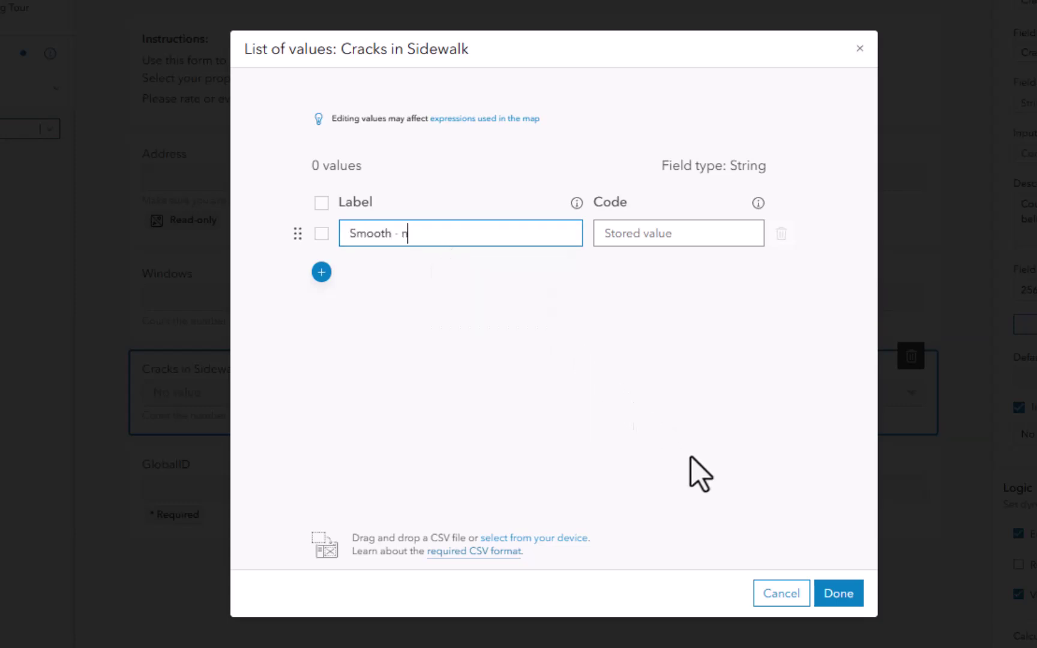
{"action": "key", "text": "BackSpace"}
{"action": "key", "text": "BackSpace"}
{"action": "type", "text": "cks"}
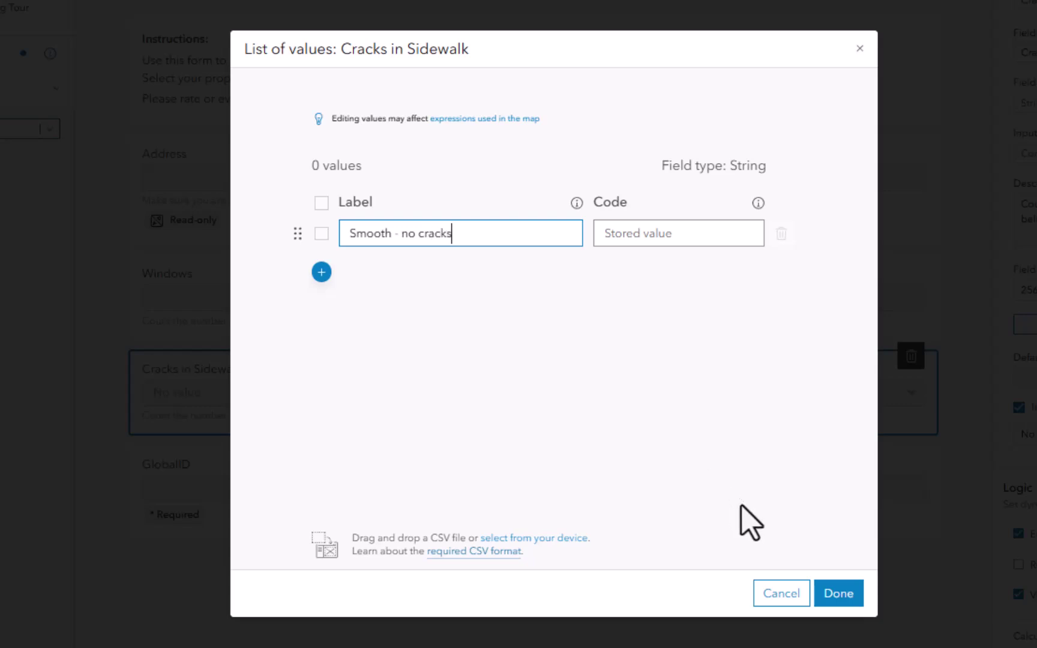
{"action": "key", "text": "Tab"}
{"action": "key", "text": "Tab"}
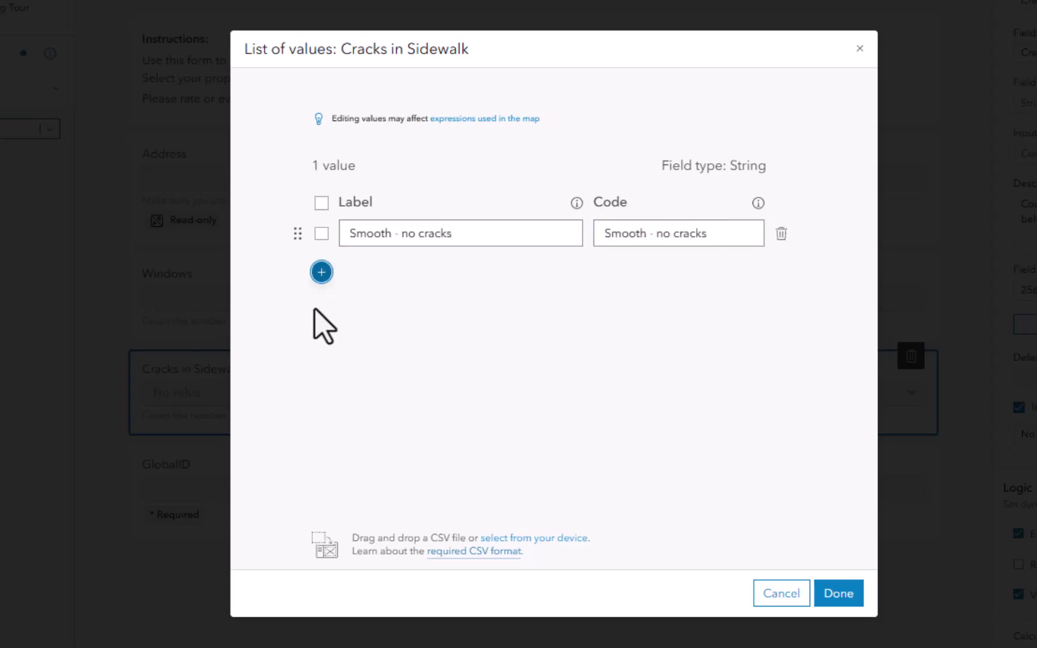
Add four blank rows to the Cracks in Sidewalk list of values
{"action": "left_click", "coordinate": [321, 272]}
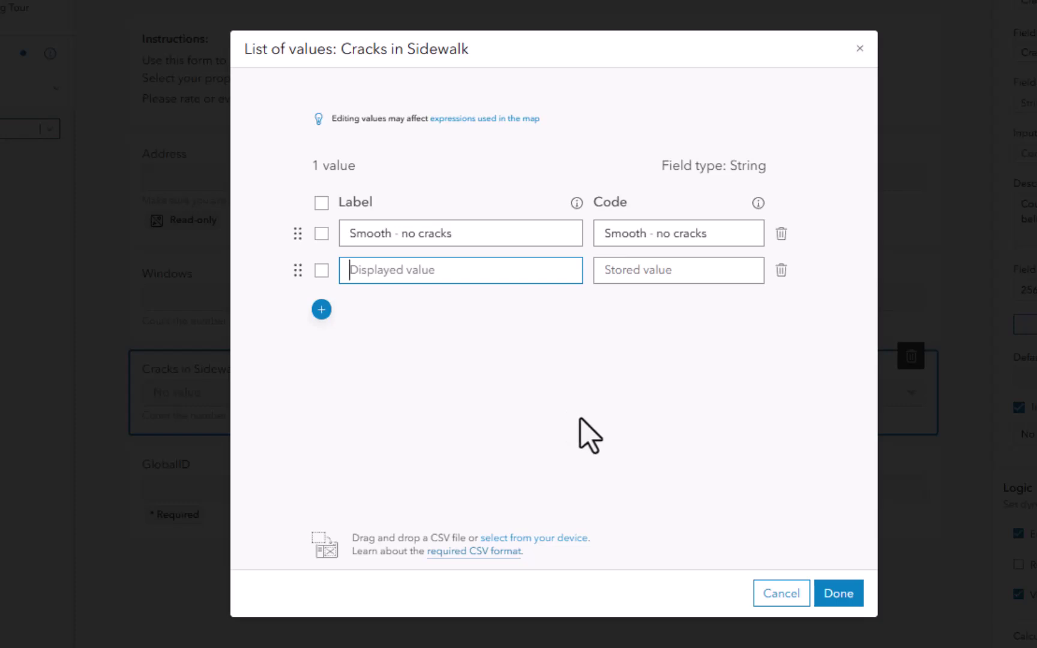
{"action": "left_click", "coordinate": [321, 309]}
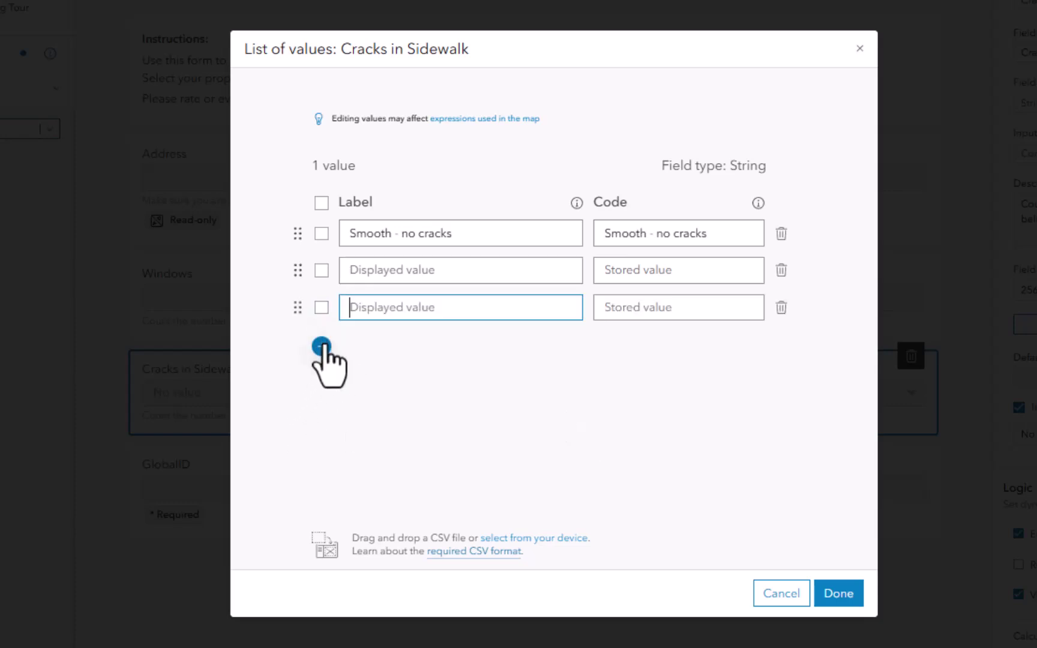
{"action": "left_click", "coordinate": [321, 347]}
{"action": "left_click", "coordinate": [322, 384]}
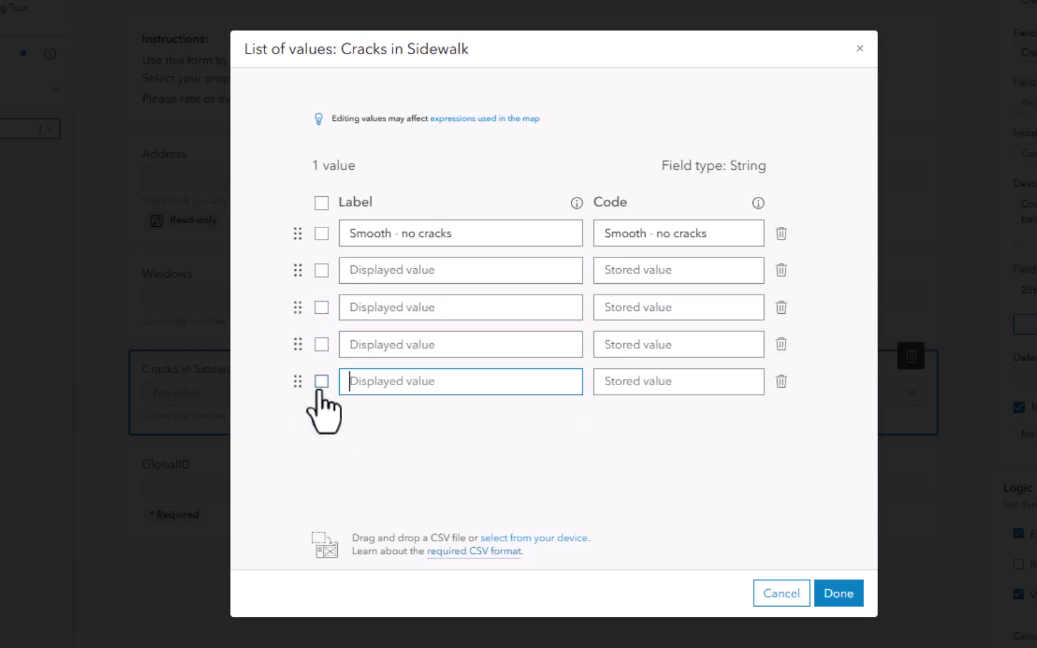
Label the second and third rows of the list "Minimal" and "Average"
{"action": "left_click", "coordinate": [410, 272]}
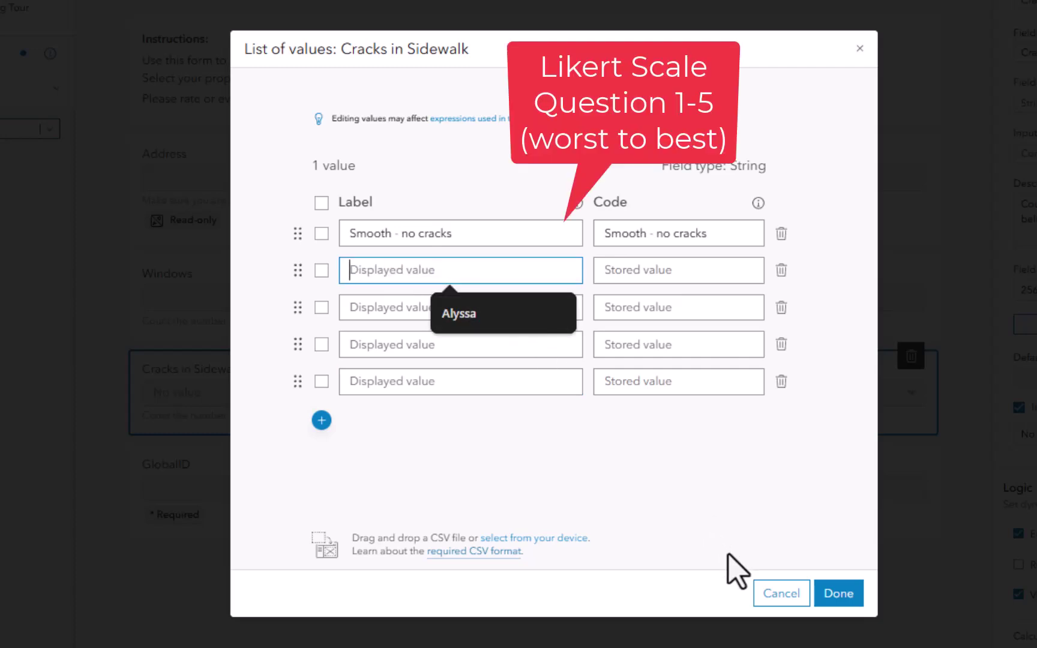
{"action": "type", "text": "Minimal"}
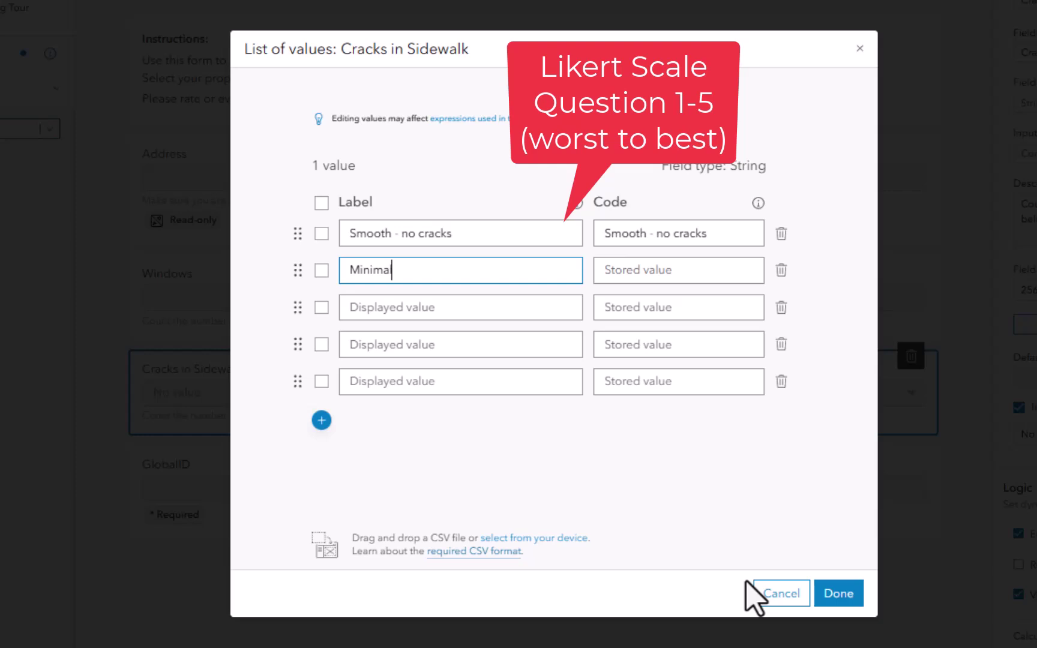
{"action": "key", "text": "Tab"}
{"action": "key", "text": "Tab"}
{"action": "key", "text": "Tab"}
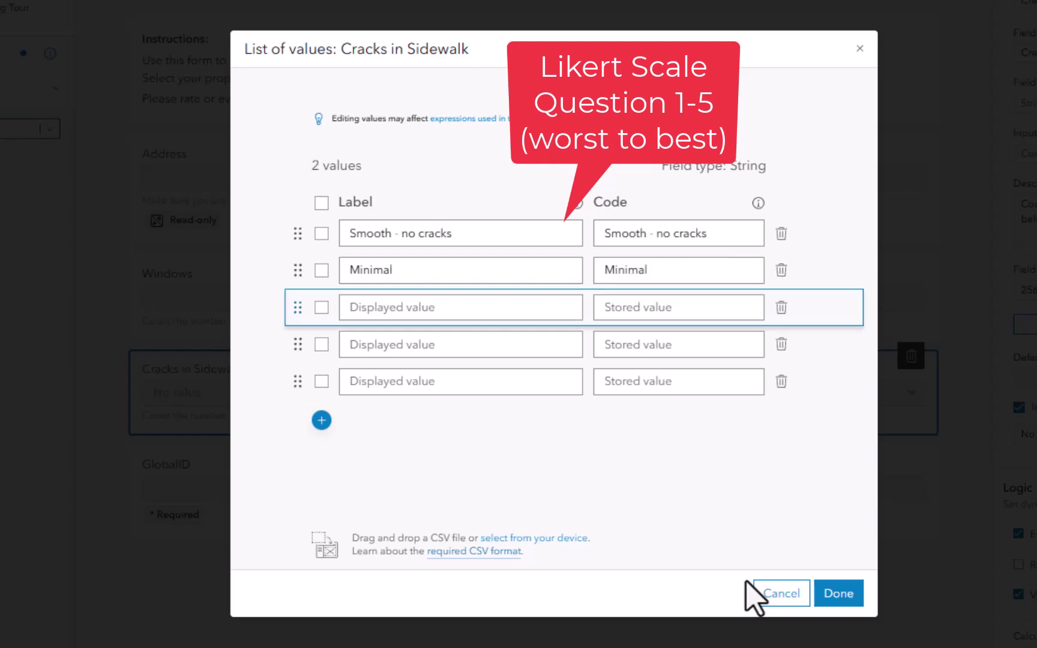
{"action": "left_click", "coordinate": [509, 309]}
{"action": "type", "text": "Average"}
Label the fourth and fifth rows of the list "Above Average" and "Crazy Sidewalk"
{"action": "left_click", "coordinate": [532, 347]}
{"action": "type", "text": "A"}
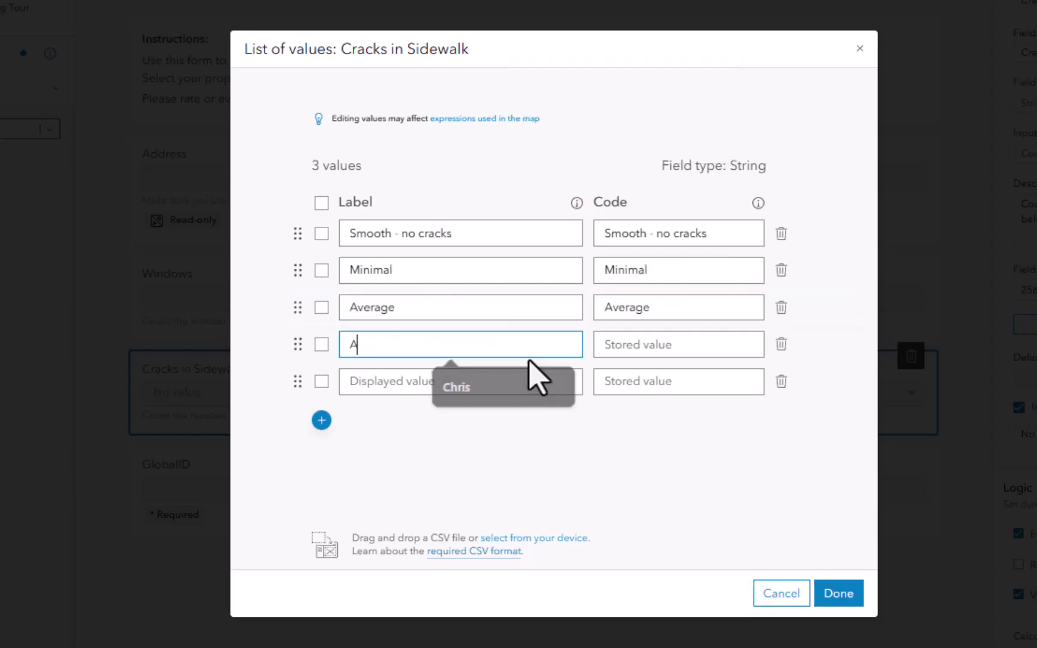
{"action": "type", "text": "bove Average"}
{"action": "left_click", "coordinate": [526, 385]}
{"action": "type", "text": "Crazy Sidewalk"}
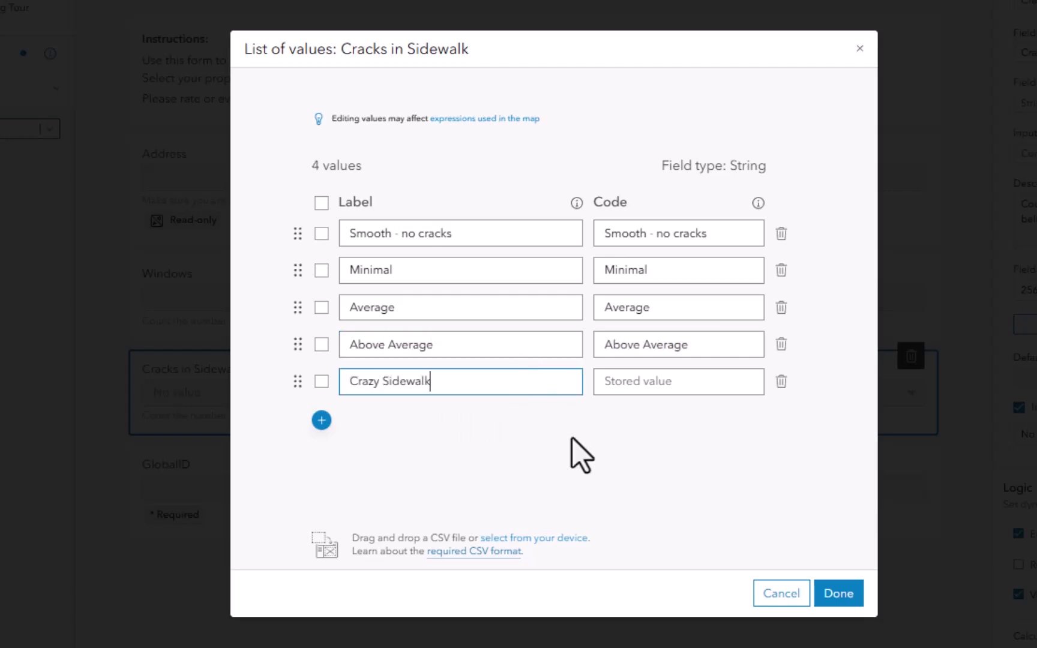
{"action": "key", "text": "Tab"}
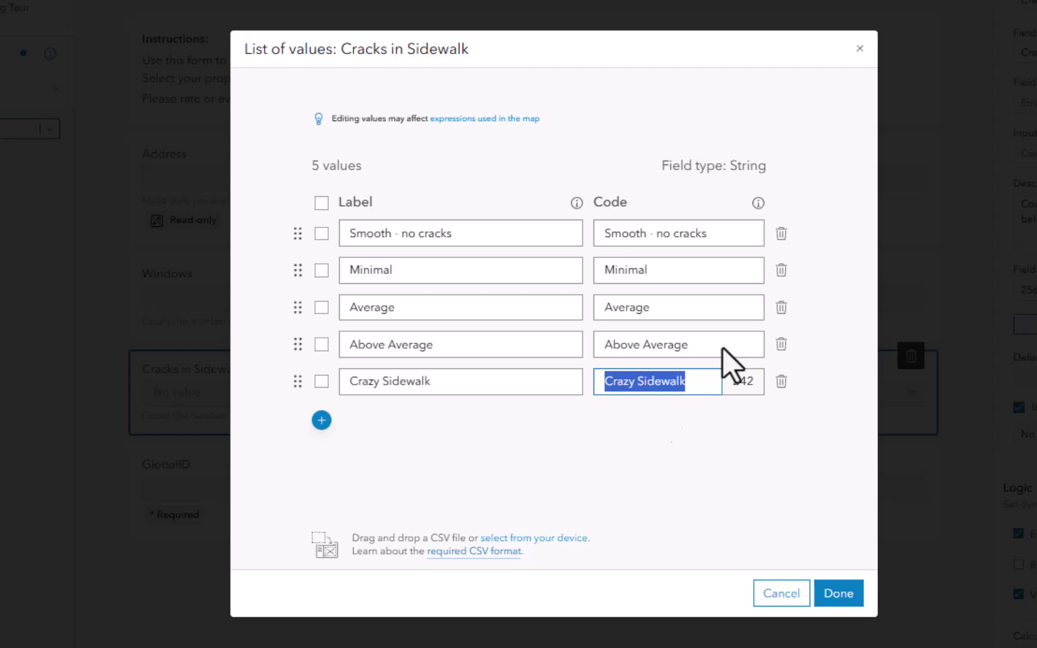
Finish creating the Cracks in Sidewalk list and save the form to the layer
{"action": "left_click", "coordinate": [841, 604]}
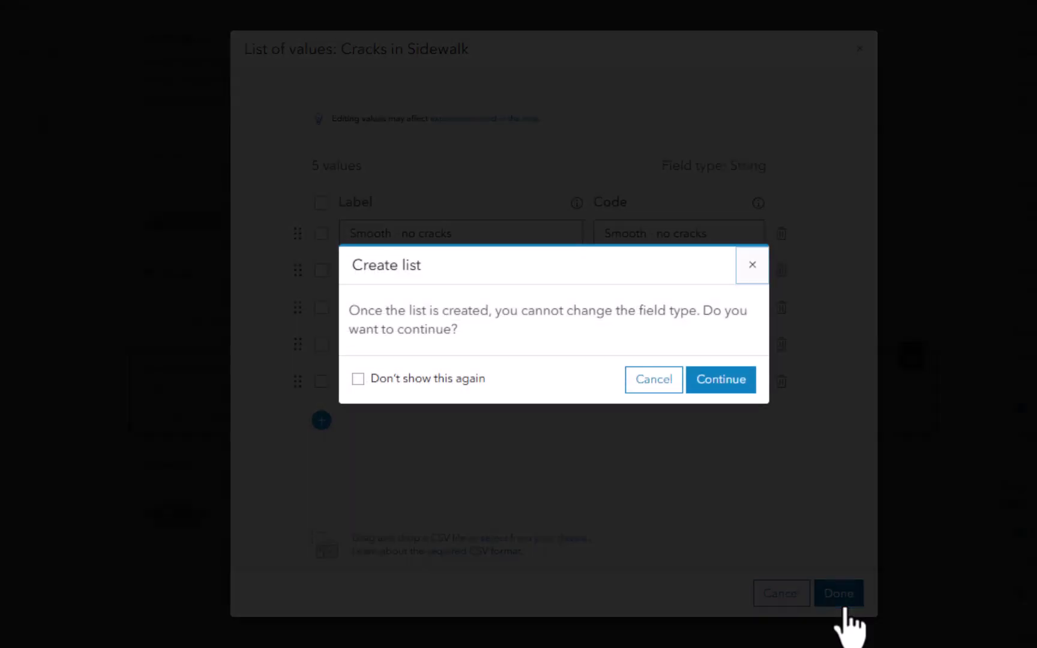
{"action": "left_click", "coordinate": [722, 384]}
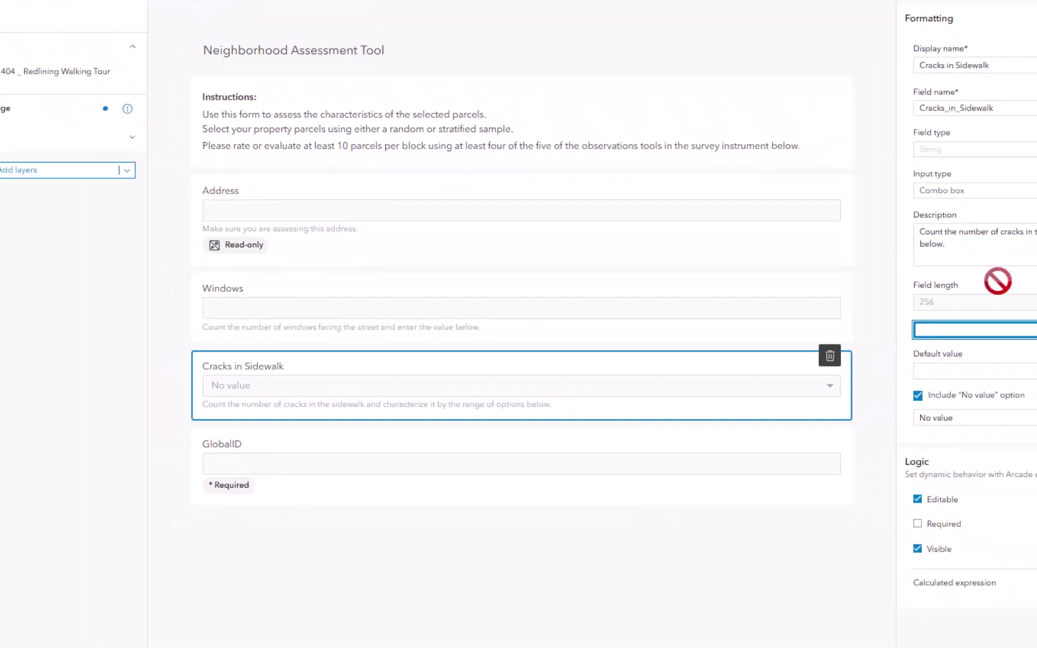
{"action": "left_click", "coordinate": [757, 91]}
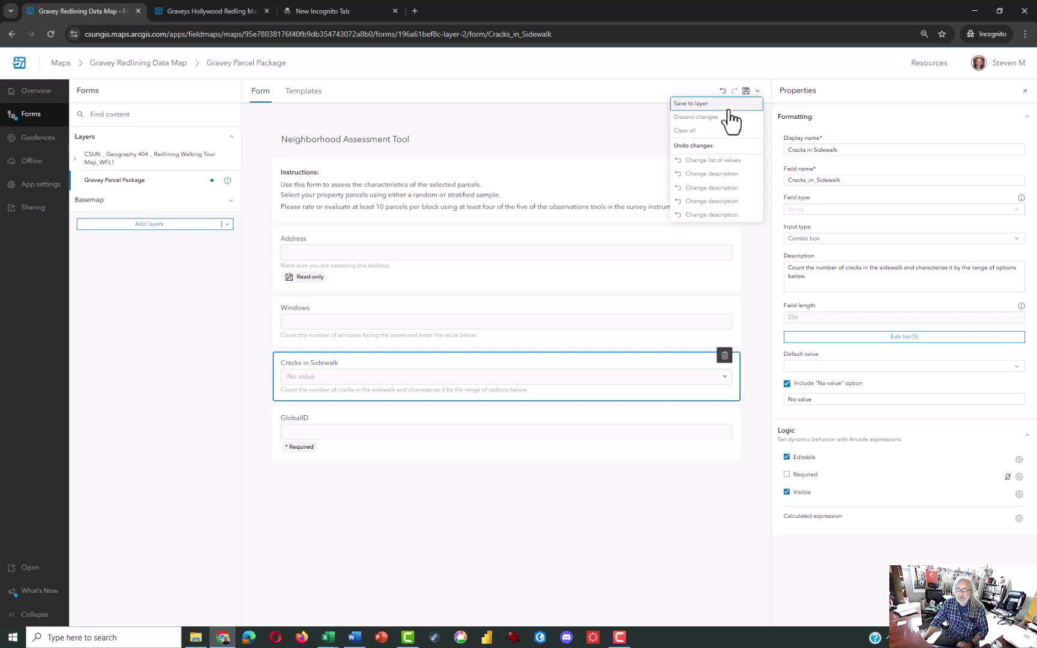
{"action": "left_click", "coordinate": [717, 105]}
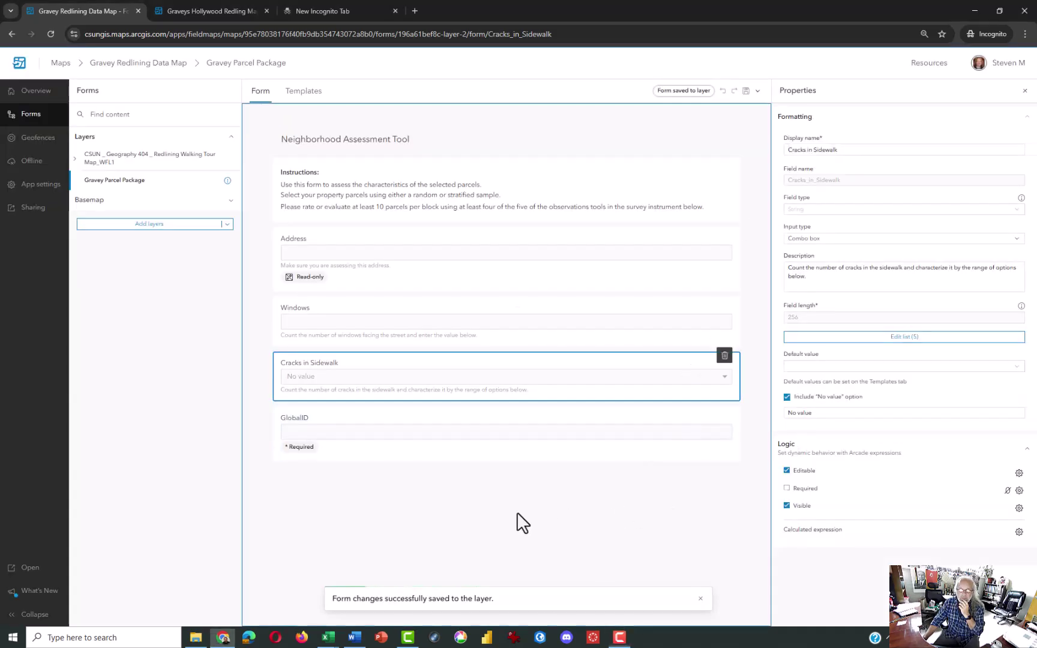
Add a Radio buttons element between Cracks in Sidewalk and GlobalID with the display name "Car Brand in Driveway"
{"action": "left_click", "coordinate": [518, 516]}
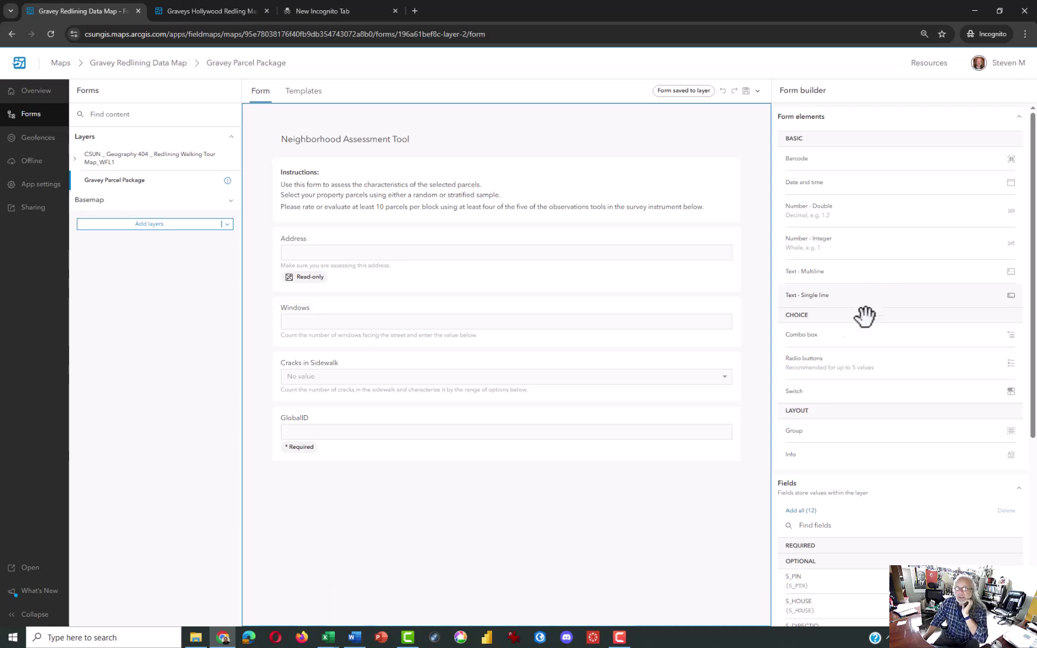
{"action": "left_click_drag", "start_coordinate": [844, 358], "coordinate": [599, 422]}
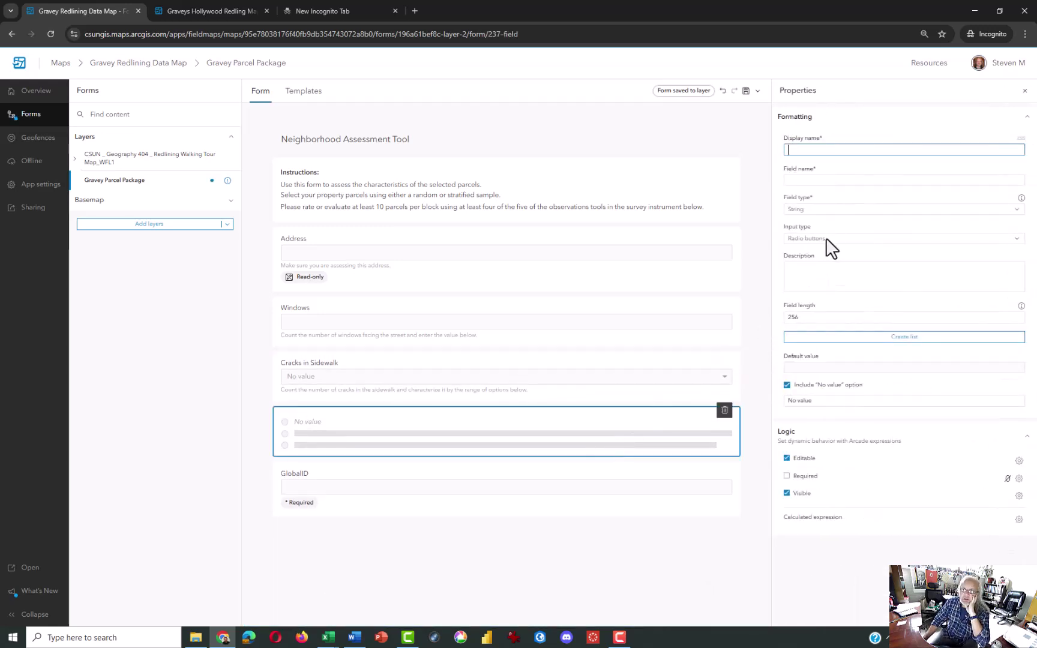
{"action": "left_click", "coordinate": [822, 151]}
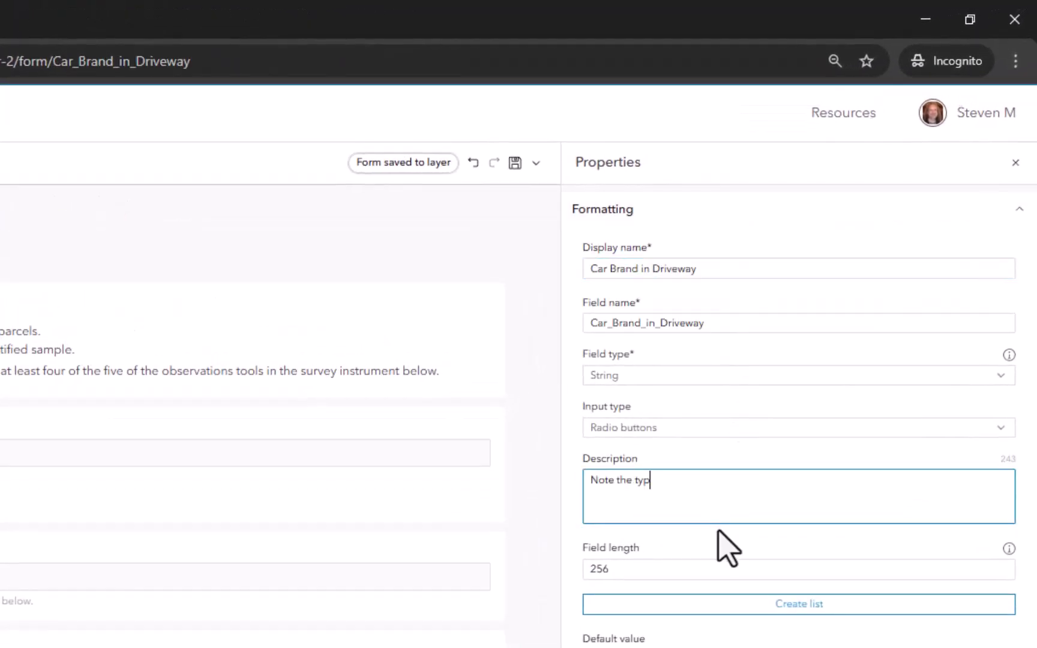
Set the Car Brand in Driveway field's description to "Note the type of car driveway"
{"action": "type", "text": "e of care in"}
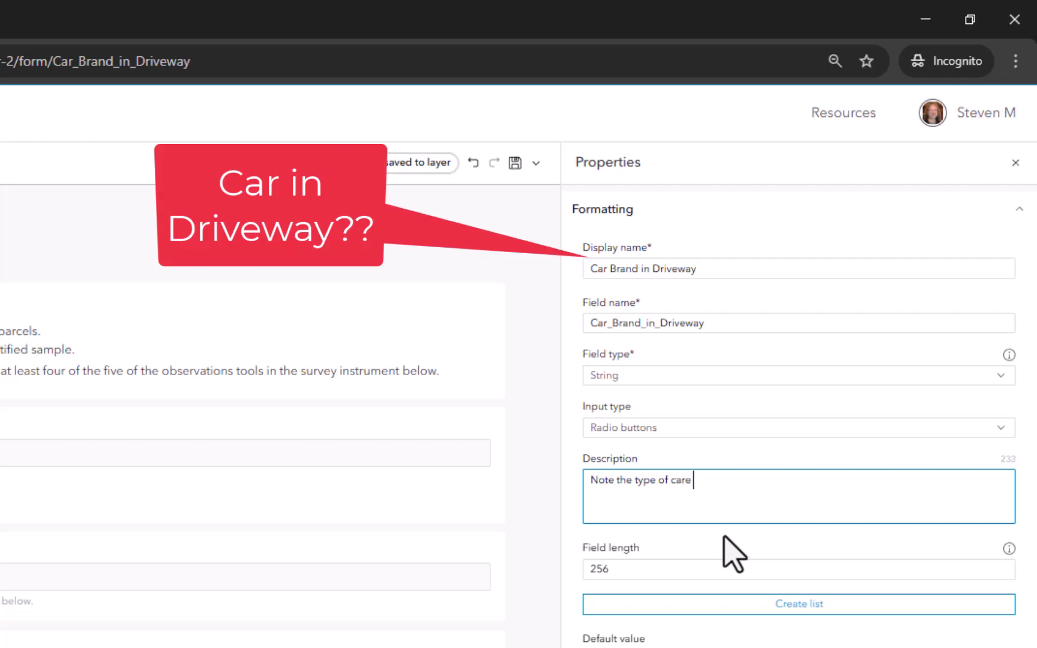
{"action": "key", "text": "BackSpace"}
{"action": "key", "text": "BackSpace"}
{"action": "key", "text": "BackSpace"}
{"action": "key", "text": "BackSpace"}
{"action": "key", "text": "BackSpace"}
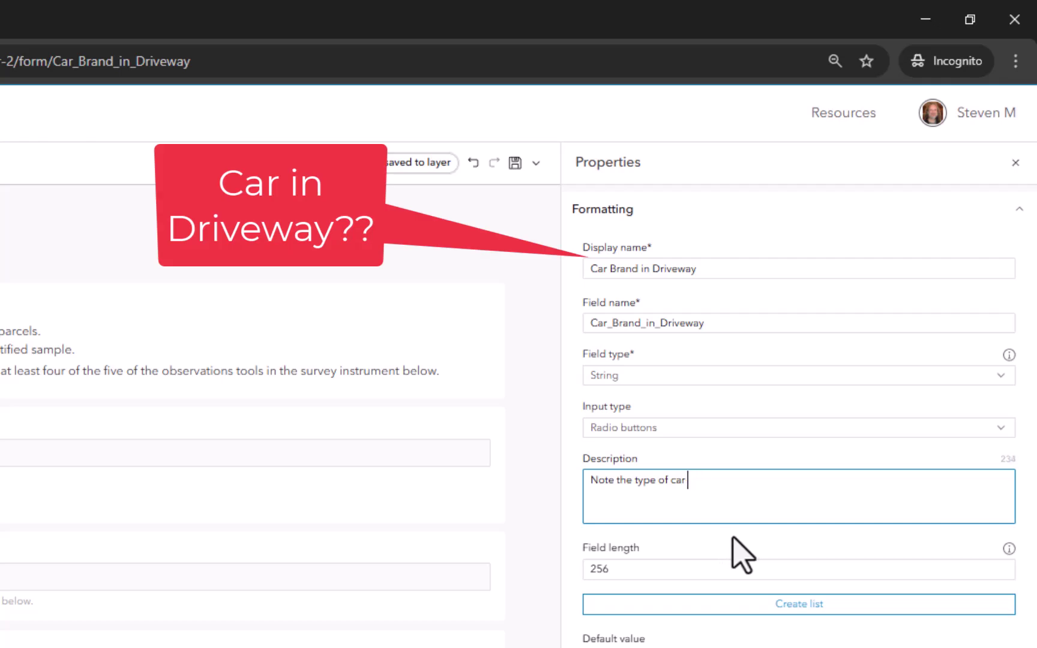
{"action": "type", "text": "drivewya"}
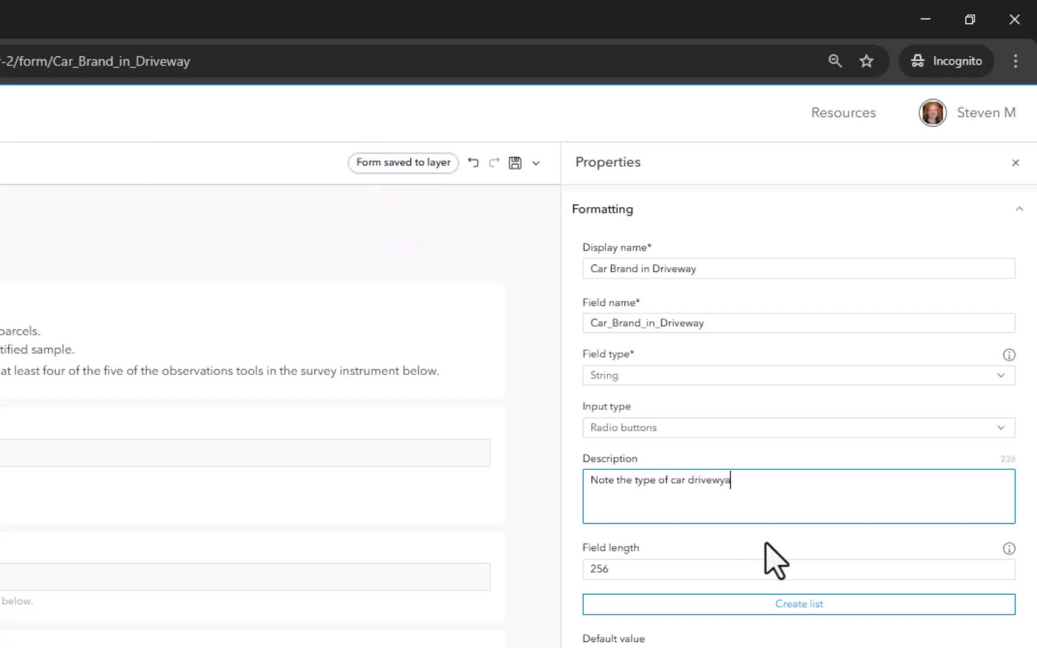
{"action": "key", "text": "BackSpace"}
{"action": "type", "text": "ay"}
{"action": "key", "text": "Tab"}
{"action": "key", "text": "Tab"}
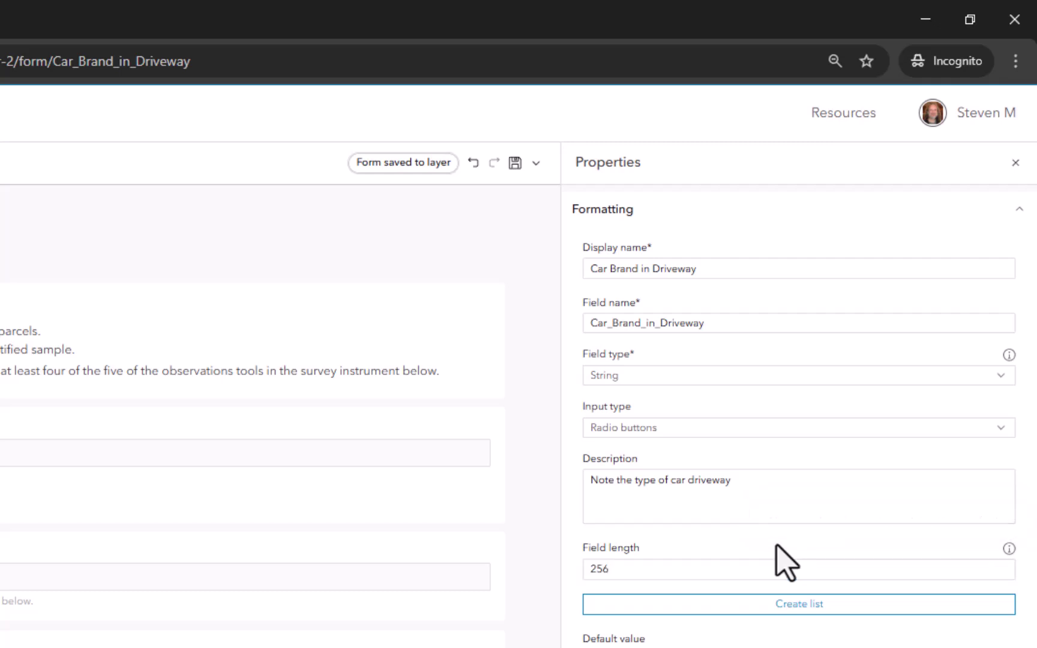
Start a list of values for the Car Brand in Driveway field with the labels "Ford" and "Volkswagen"
{"action": "left_click", "coordinate": [815, 605]}
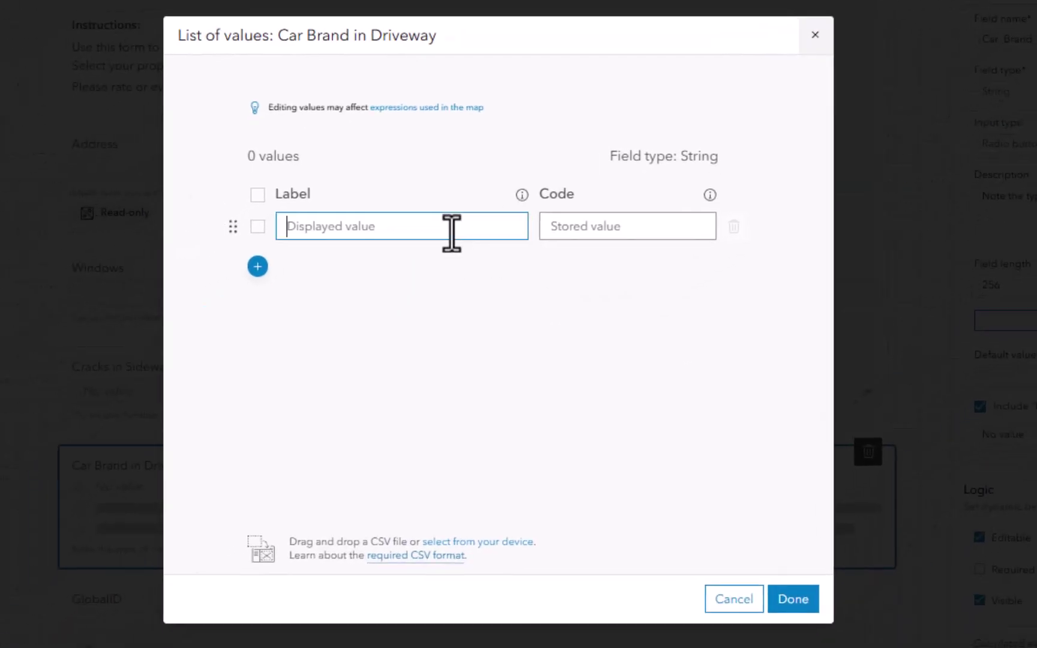
{"action": "left_click", "coordinate": [452, 233]}
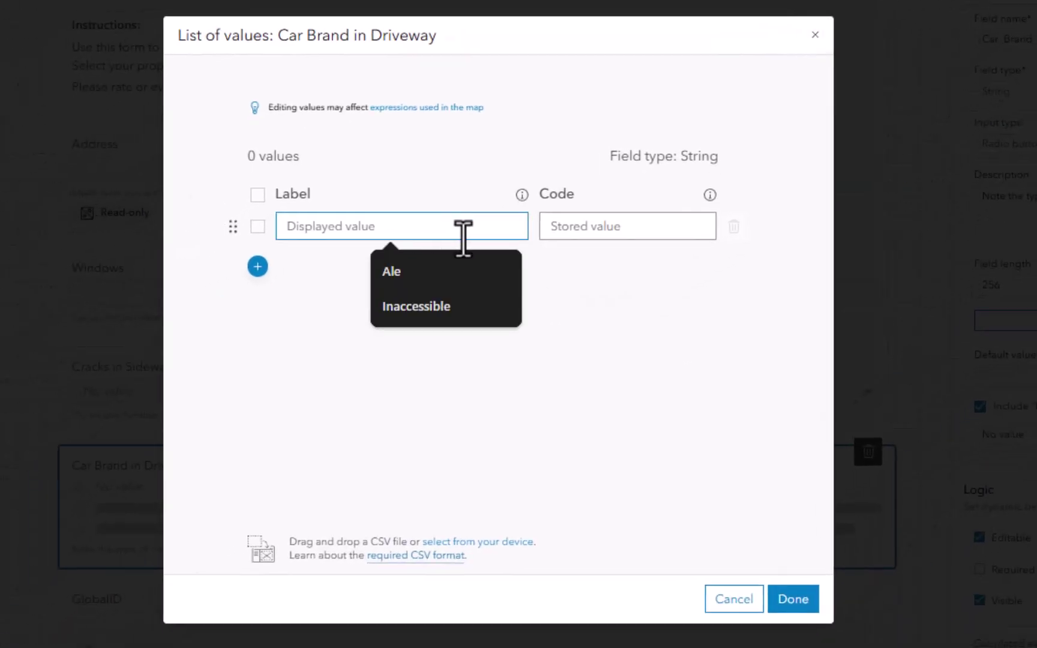
{"action": "type", "text": "Ford"}
{"action": "key", "text": "Tab"}
{"action": "key", "text": "Return"}
{"action": "type", "text": "Volk"}
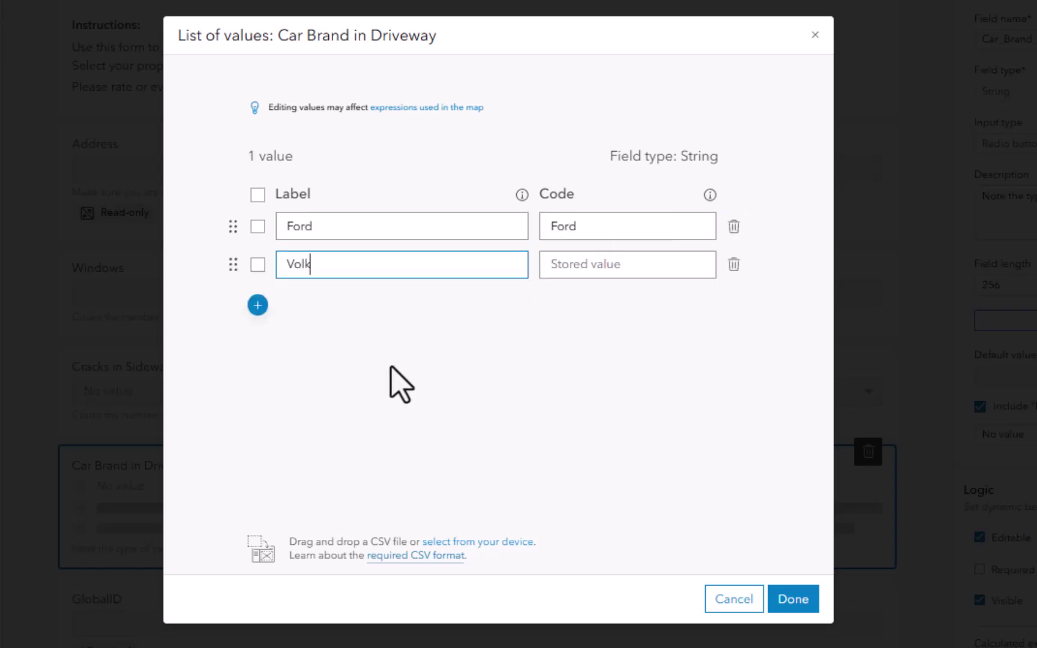
{"action": "type", "text": "swagen"}
{"action": "key", "text": "Tab"}
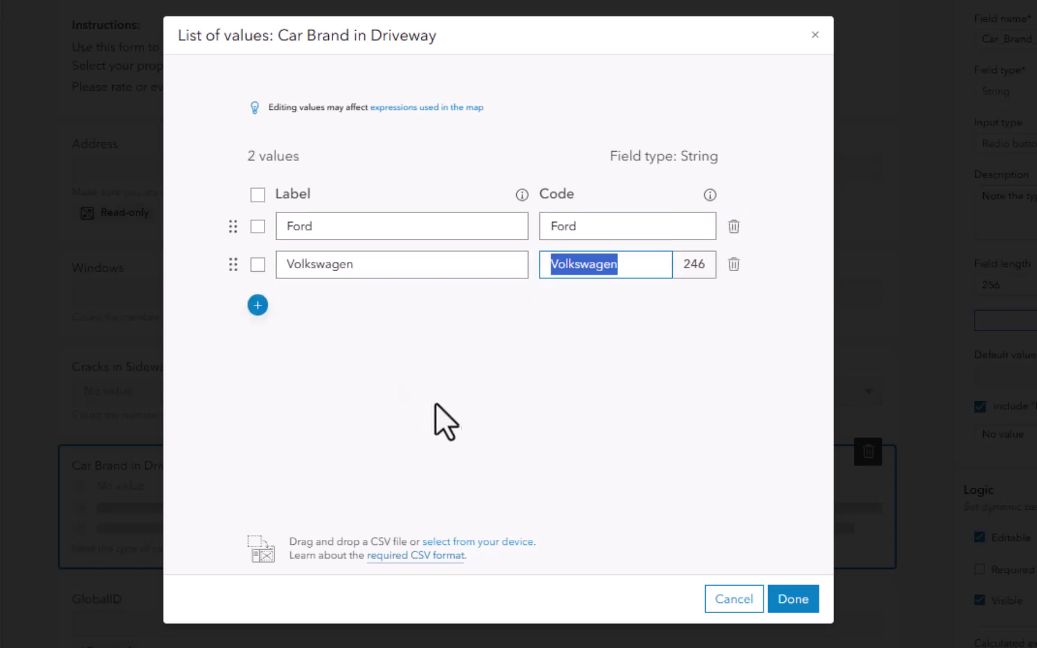
Add "Toyota" and "Ferrari" as the third and fourth list values and finish creating the Car Brand in Driveway list
{"action": "key", "text": "Return"}
{"action": "type", "text": "Toyota"}
{"action": "key", "text": "Tab"}
{"action": "key", "text": "Return"}
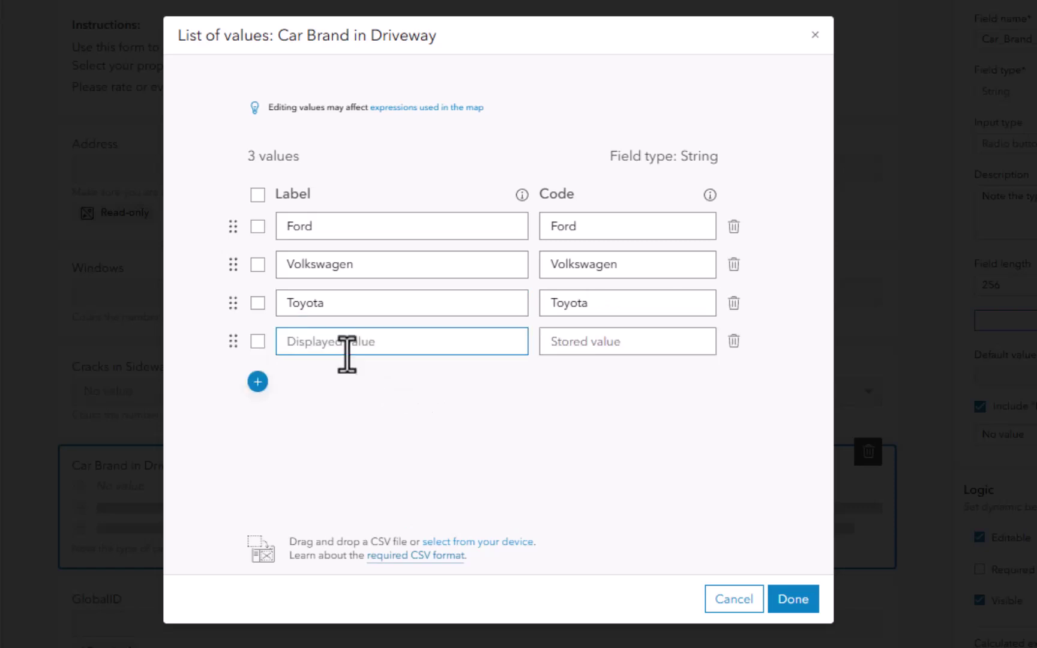
{"action": "type", "text": "Ferrari"}
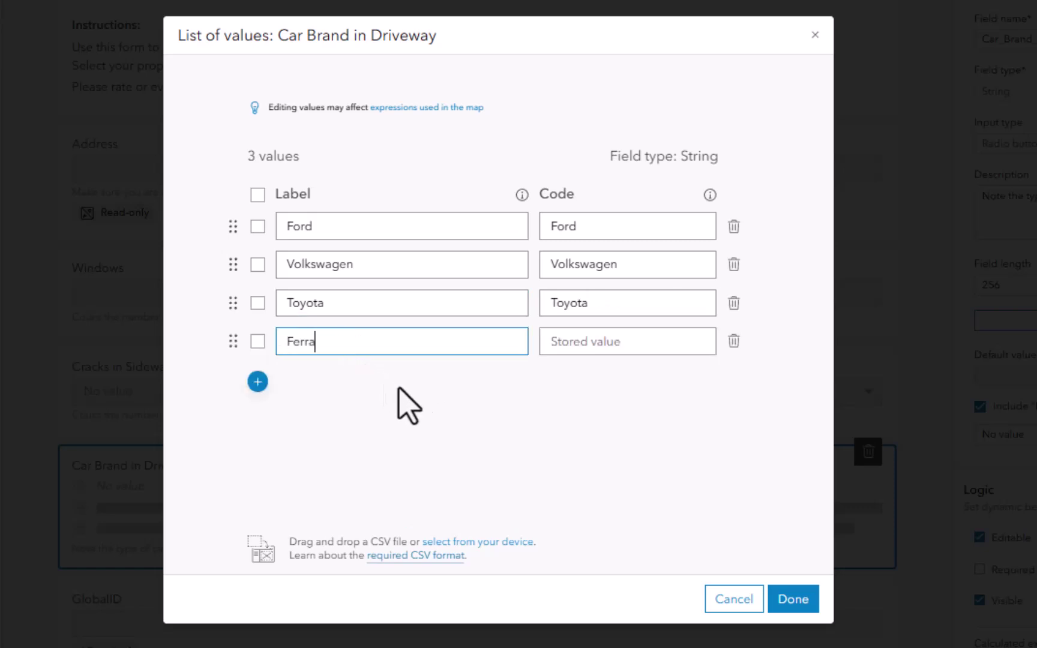
{"action": "key", "text": "Tab"}
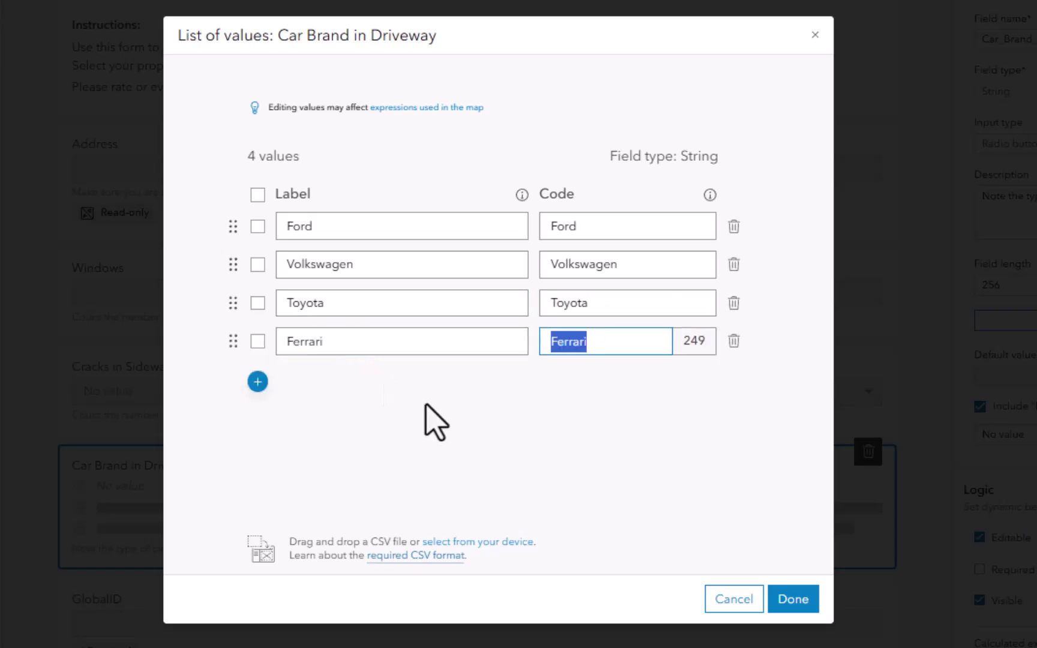
{"action": "left_click", "coordinate": [782, 601]}
{"action": "left_click", "coordinate": [655, 380]}
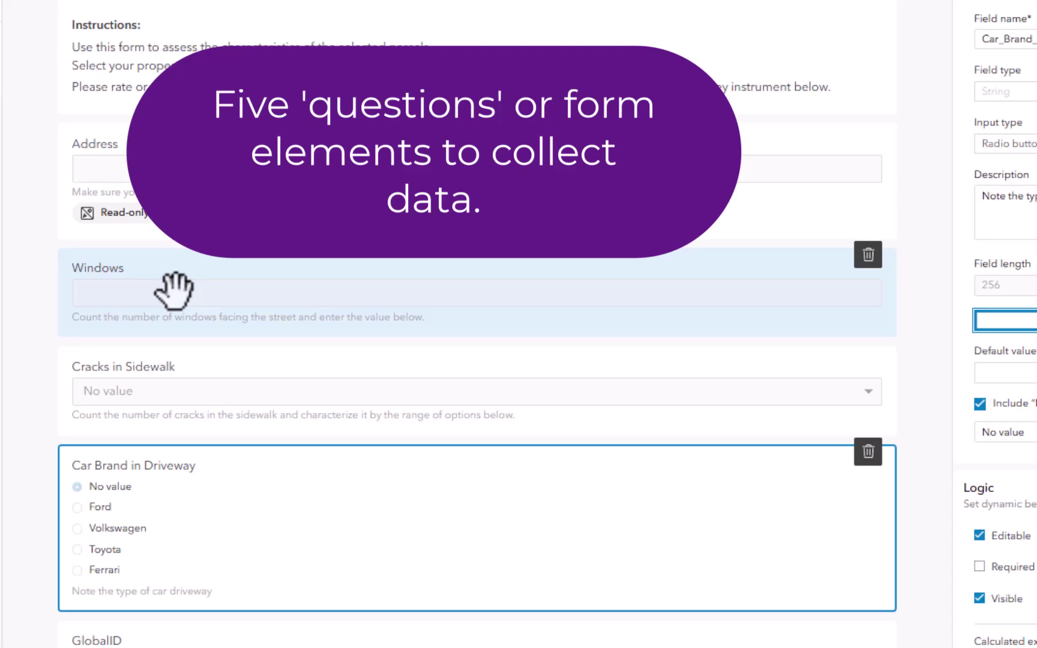
{"action": "left_click", "coordinate": [205, 396]}
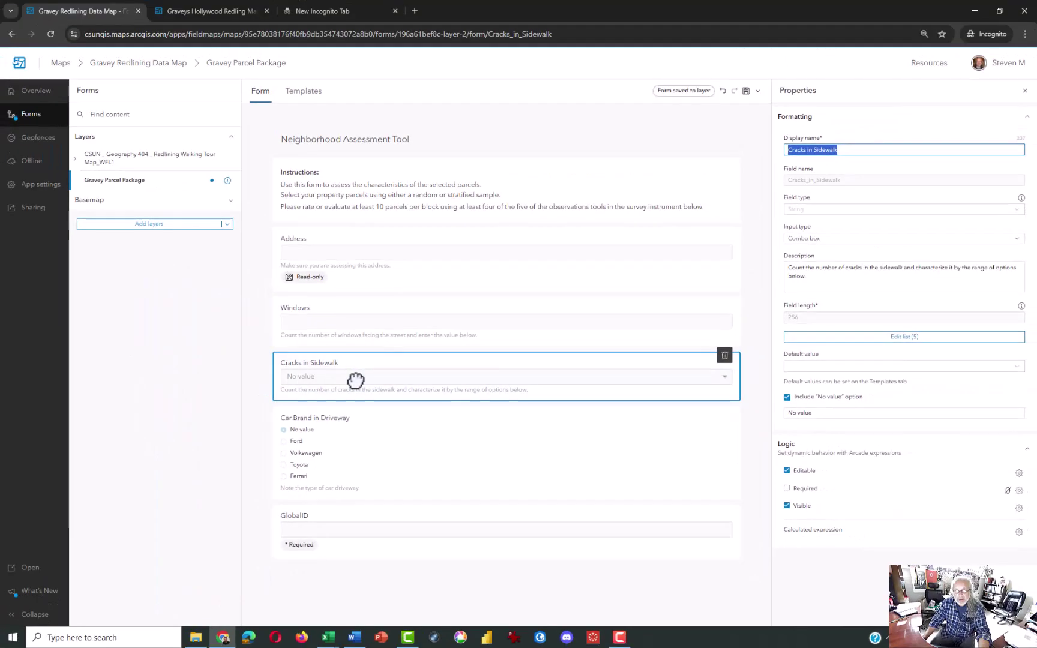
{"action": "left_click", "coordinate": [390, 433]}
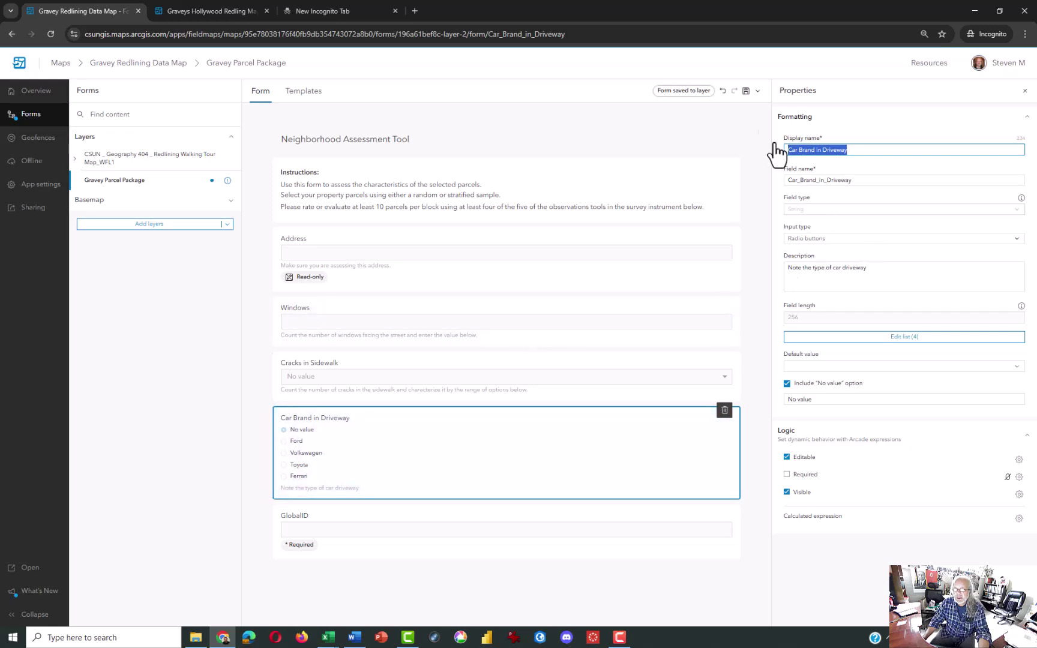
{"action": "key", "text": "Tab"}
{"action": "key", "text": "Escape"}
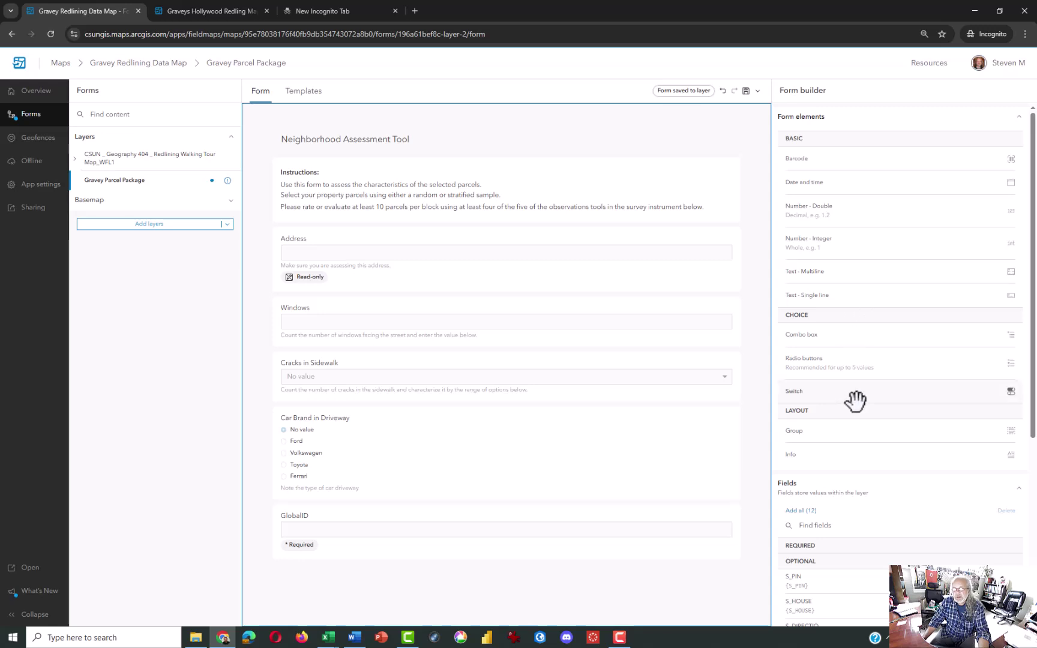
Save the Neighborhood Assessment Tool form changes to the map
{"action": "left_click", "coordinate": [746, 93]}
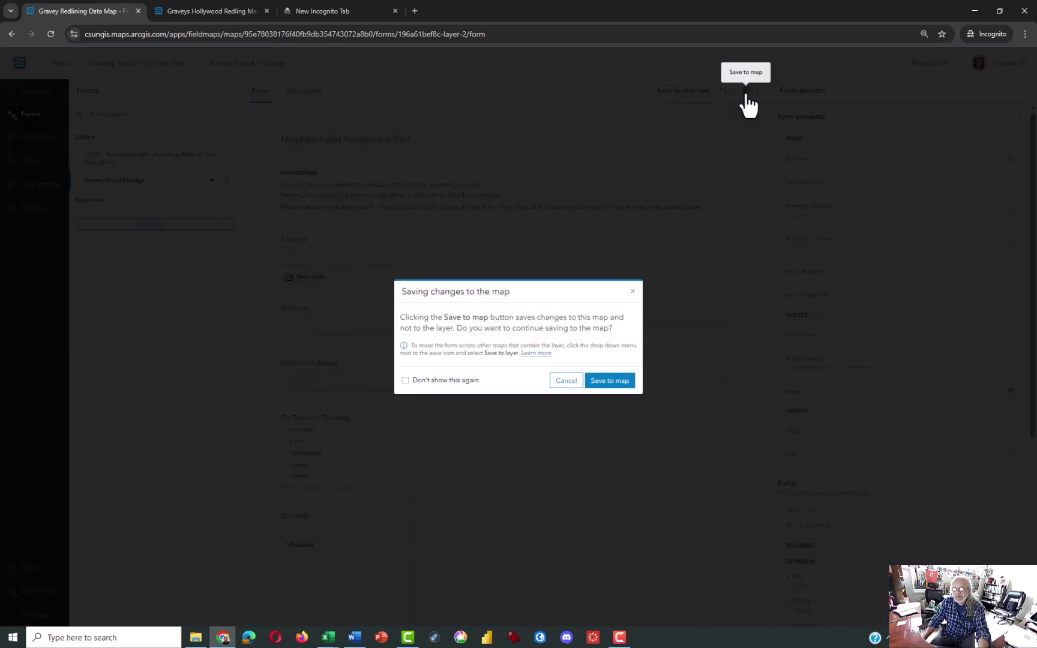
{"action": "left_click", "coordinate": [610, 384]}
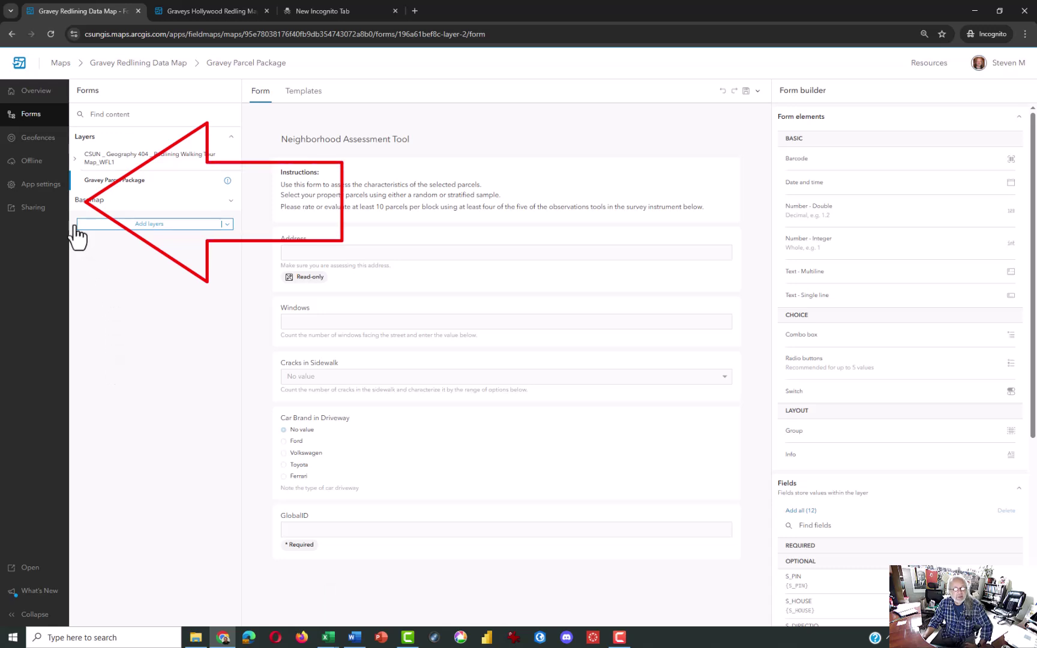
Share the map with Everyone (public) and update the sharing of its parcel package feature layer to match
{"action": "left_click", "coordinate": [28, 210]}
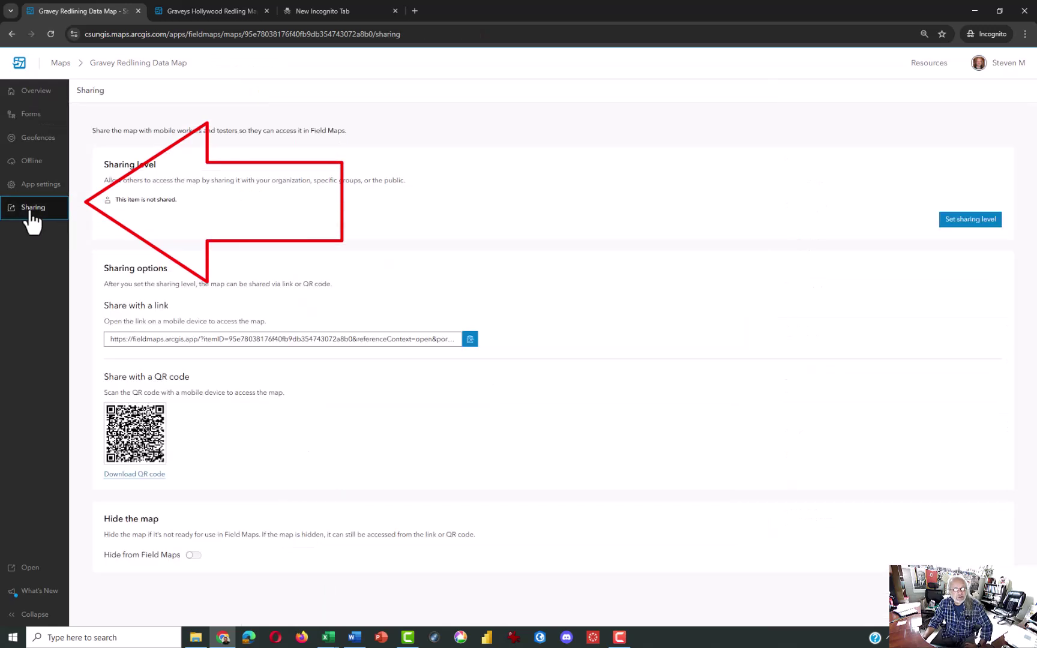
{"action": "left_click", "coordinate": [988, 224]}
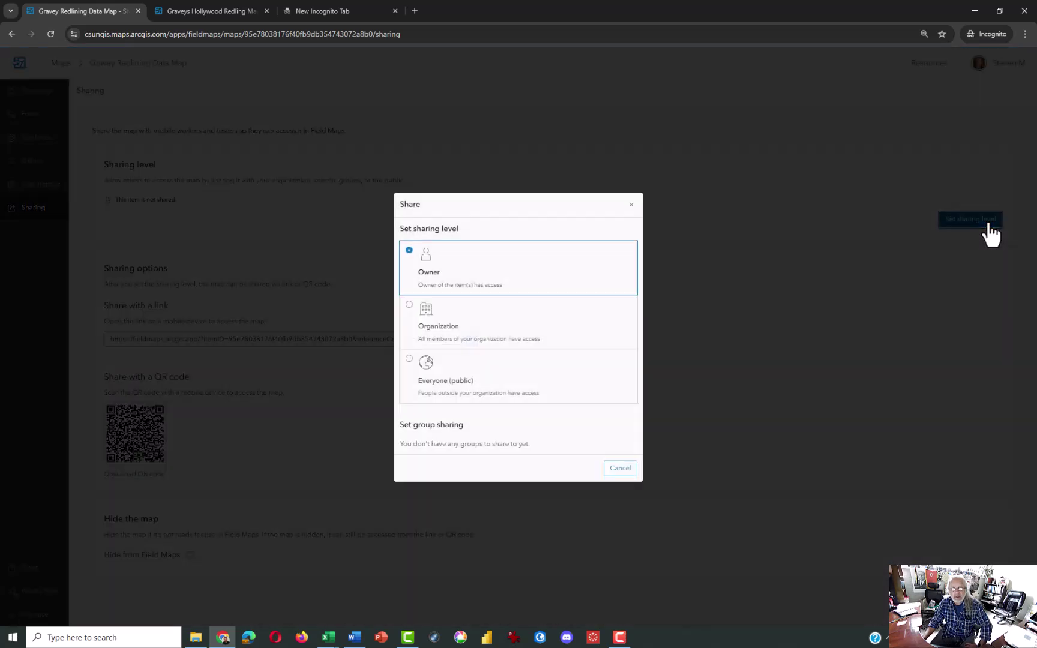
{"action": "left_click", "coordinate": [411, 308]}
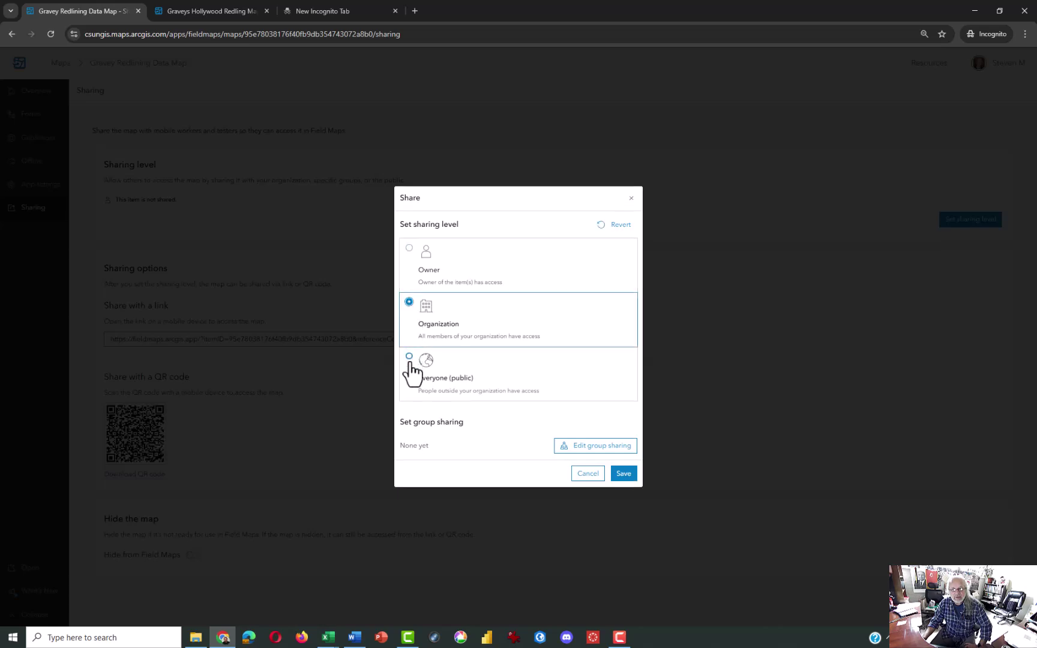
{"action": "left_click", "coordinate": [409, 357]}
{"action": "left_click", "coordinate": [624, 473]}
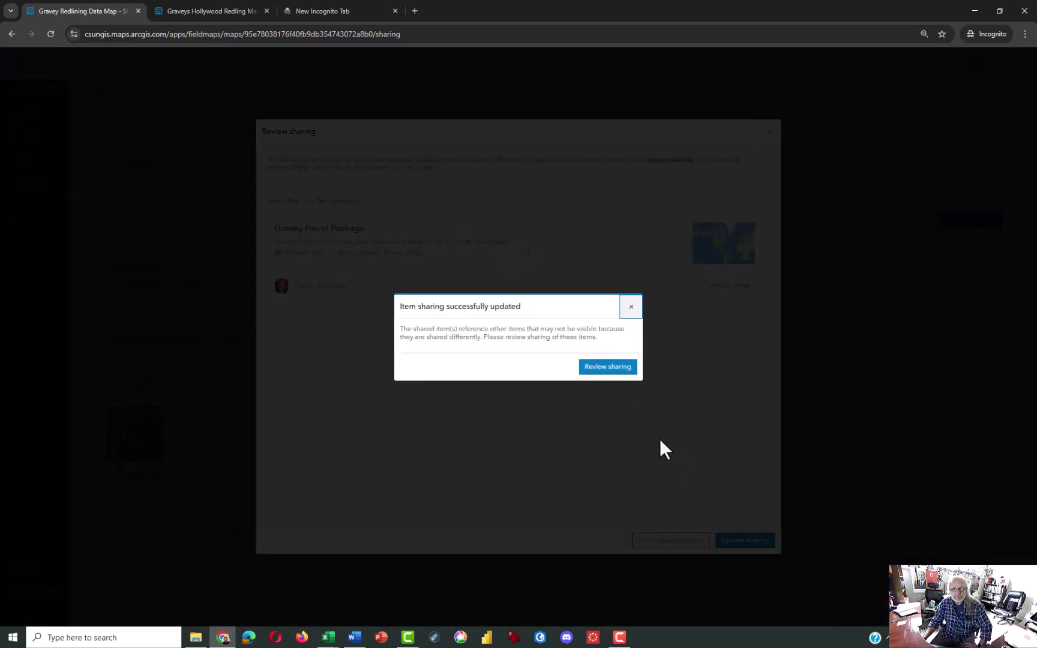
{"action": "left_click", "coordinate": [616, 369]}
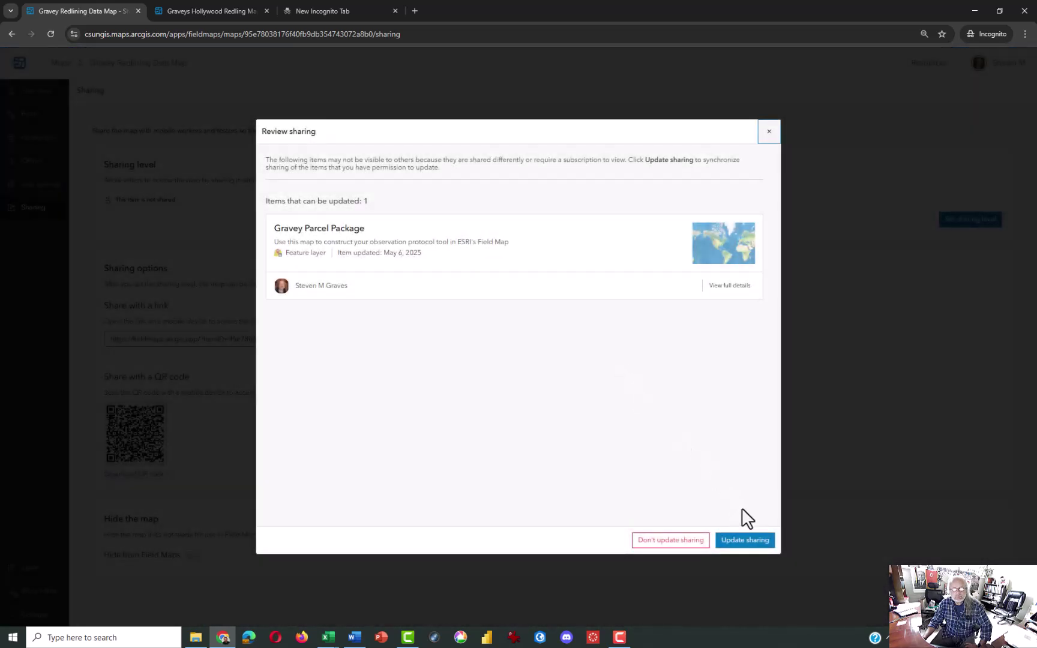
{"action": "left_click", "coordinate": [751, 546]}
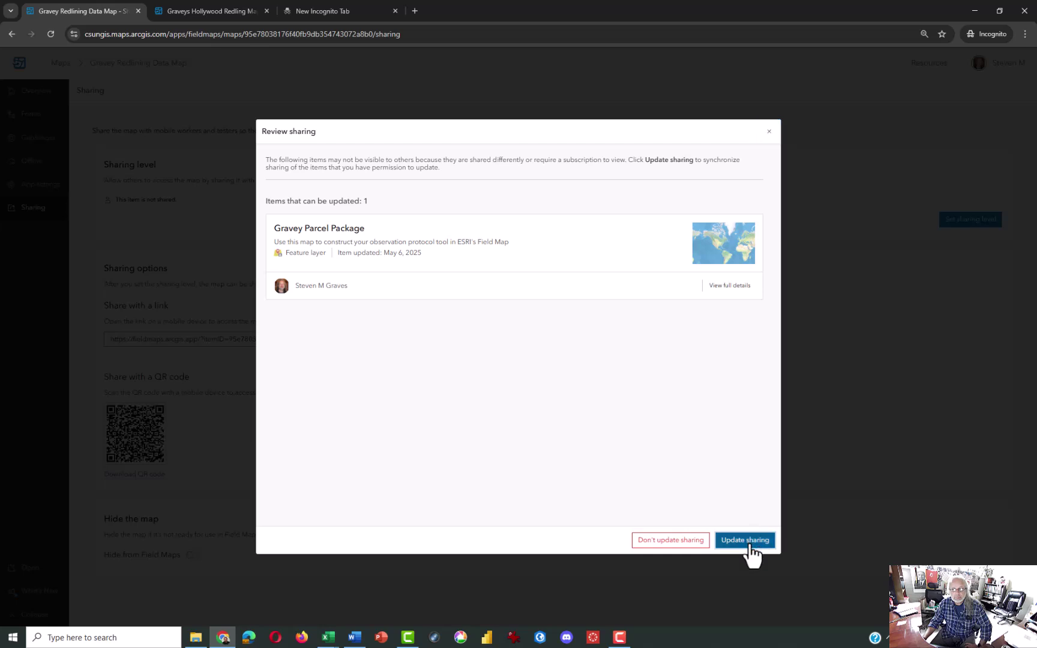